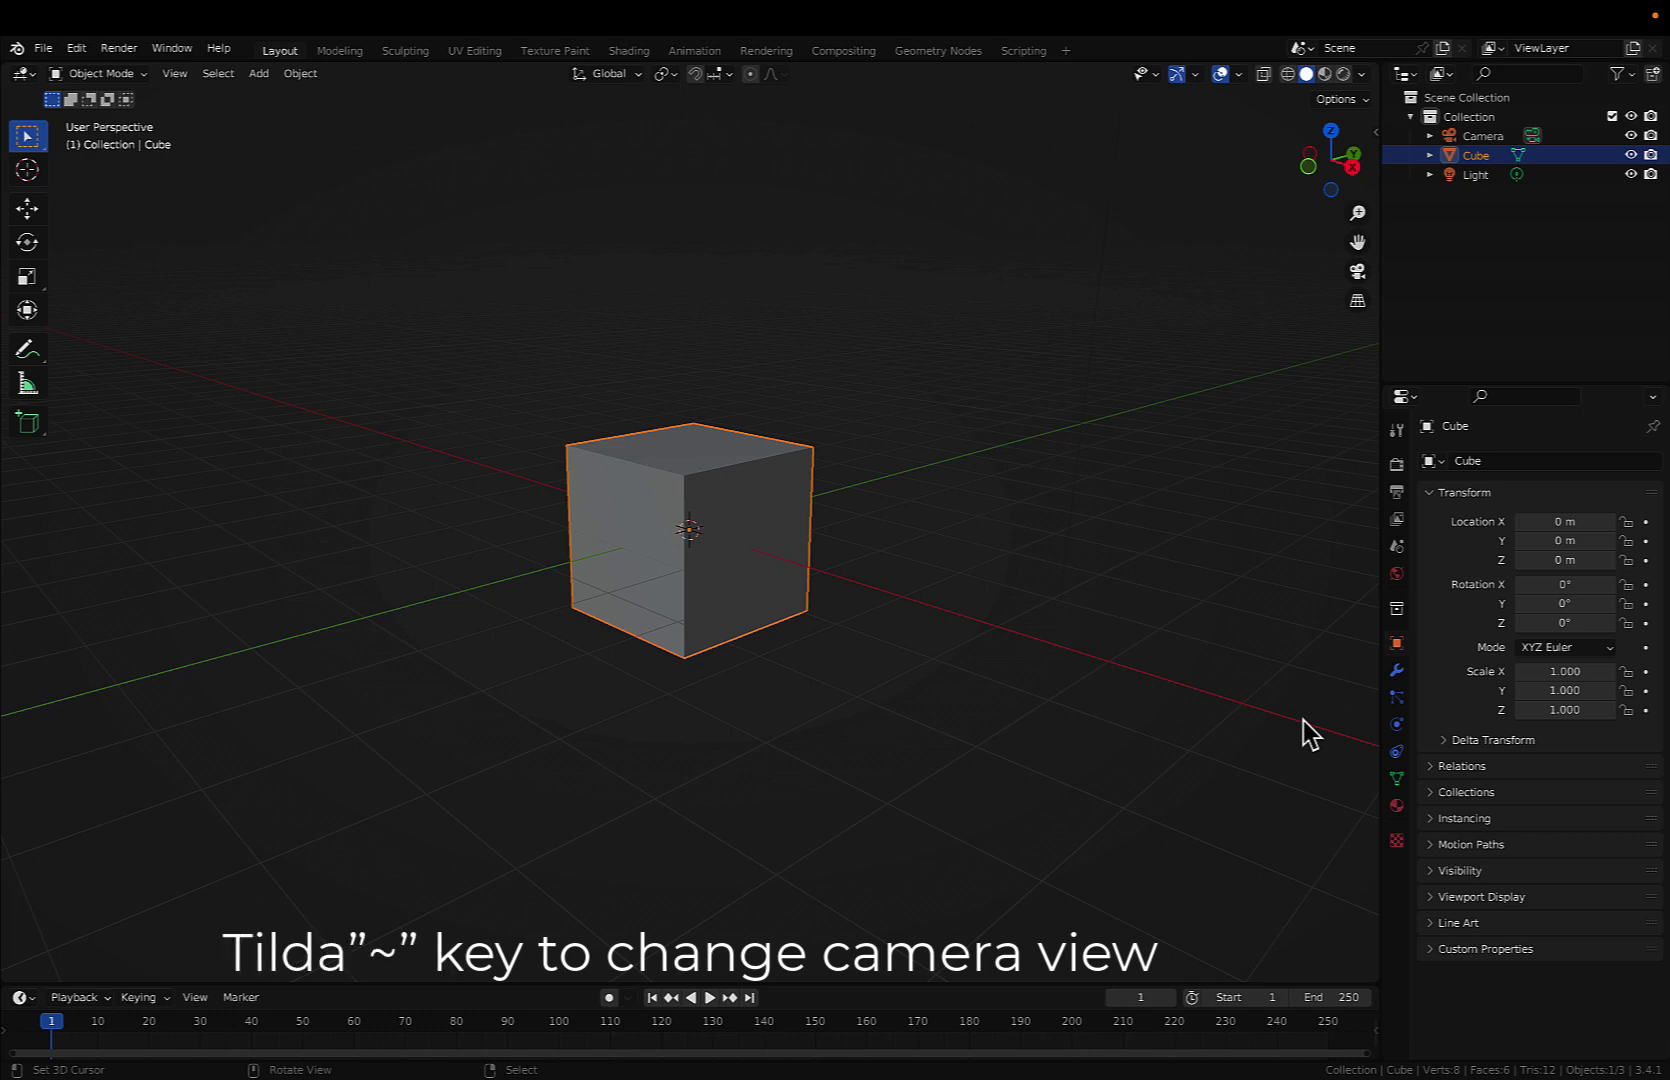
- Switch from the left view to the front orthographic view and delete the default cube
key("grave")
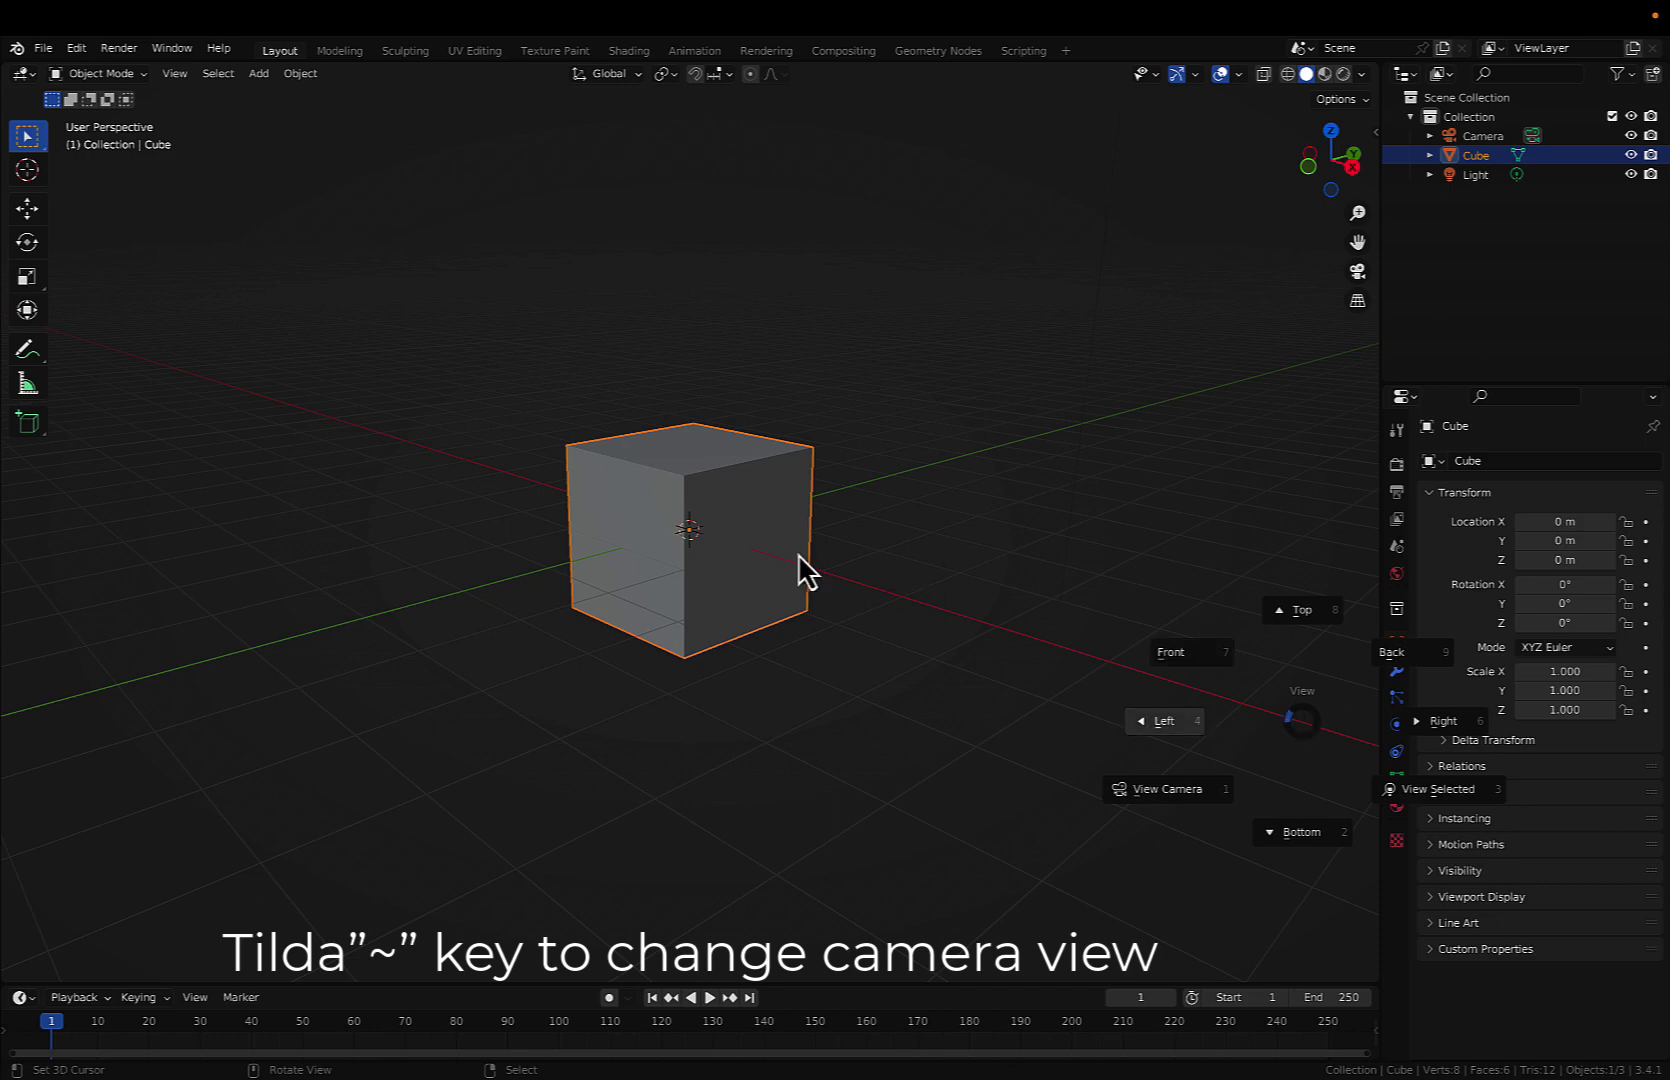
left_click(858, 568)
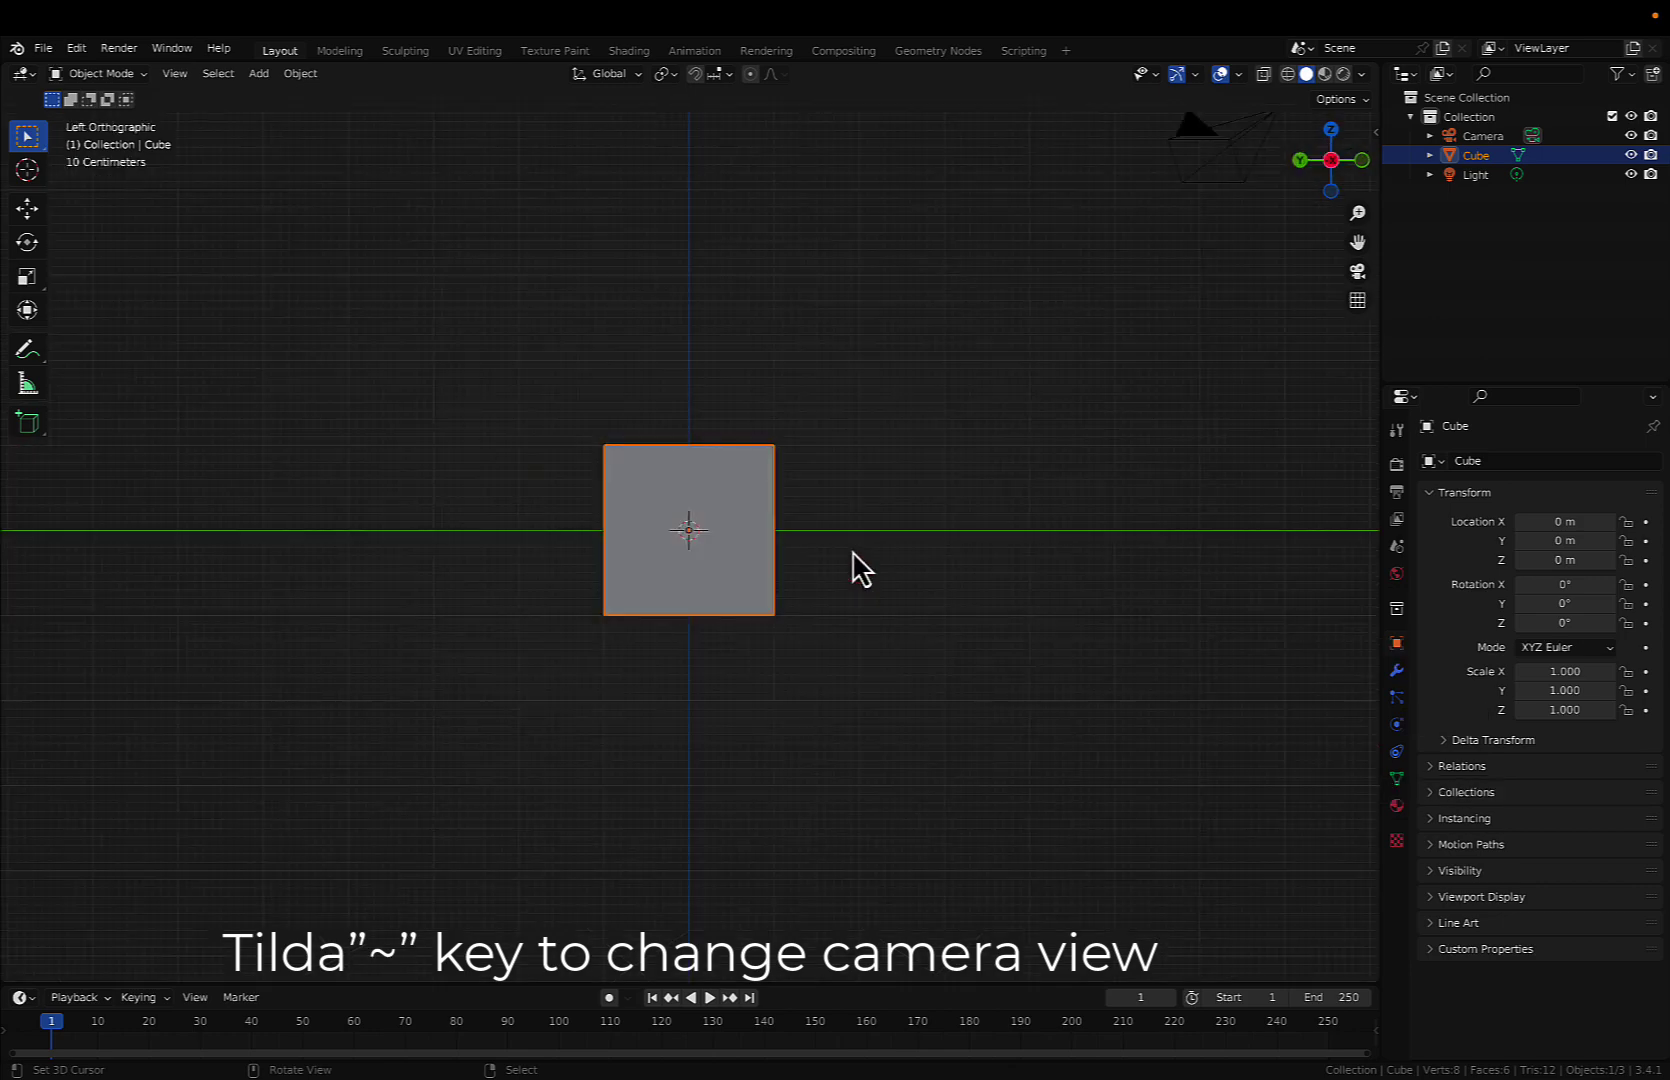
key("grave")
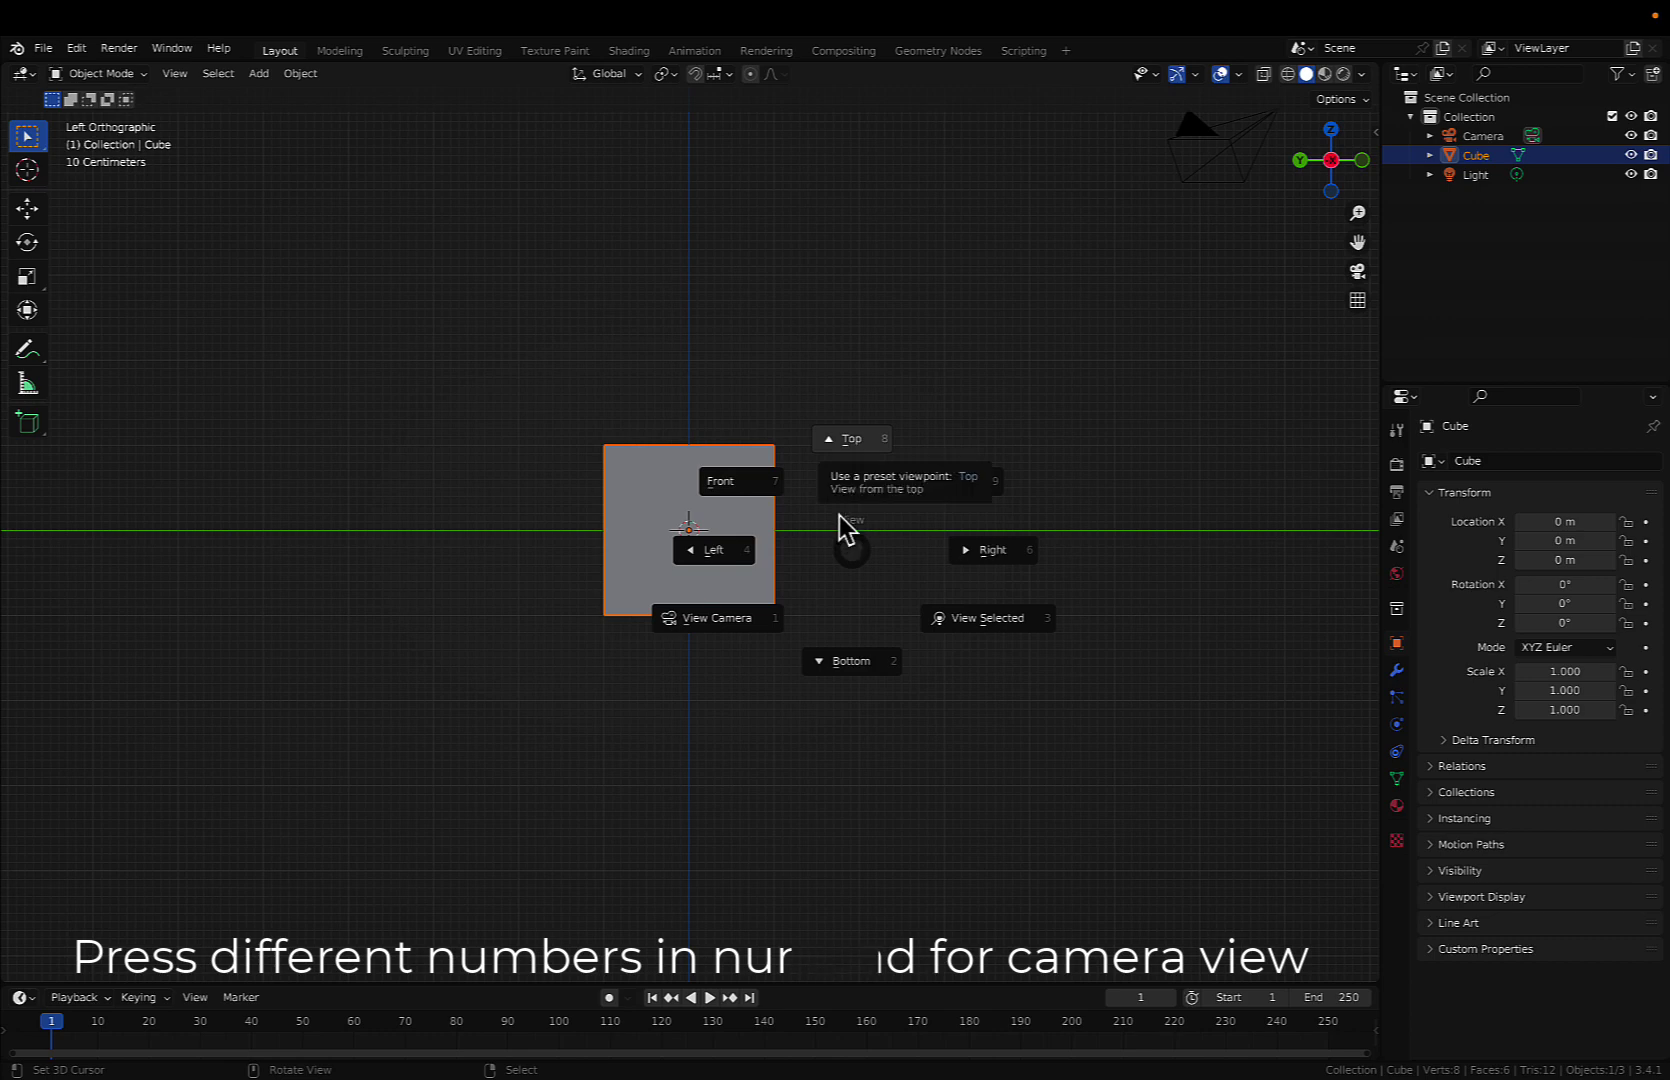
left_click(748, 494)
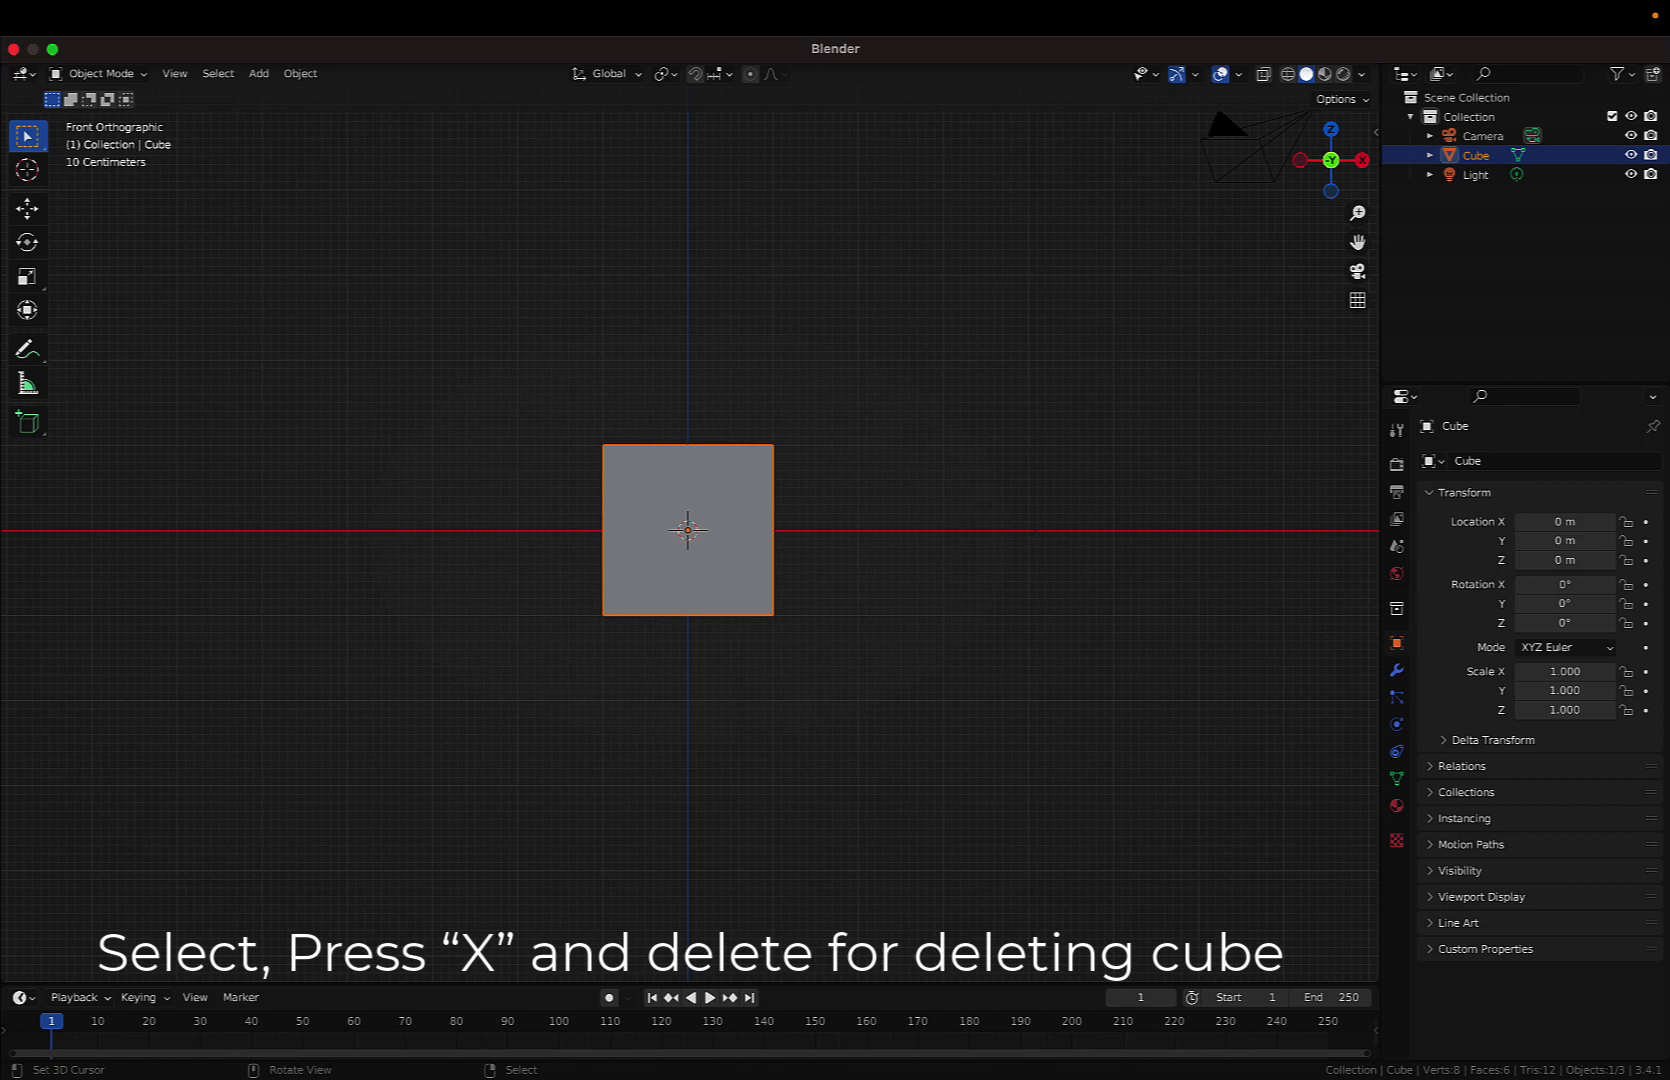
key("x")
left_click(716, 484)
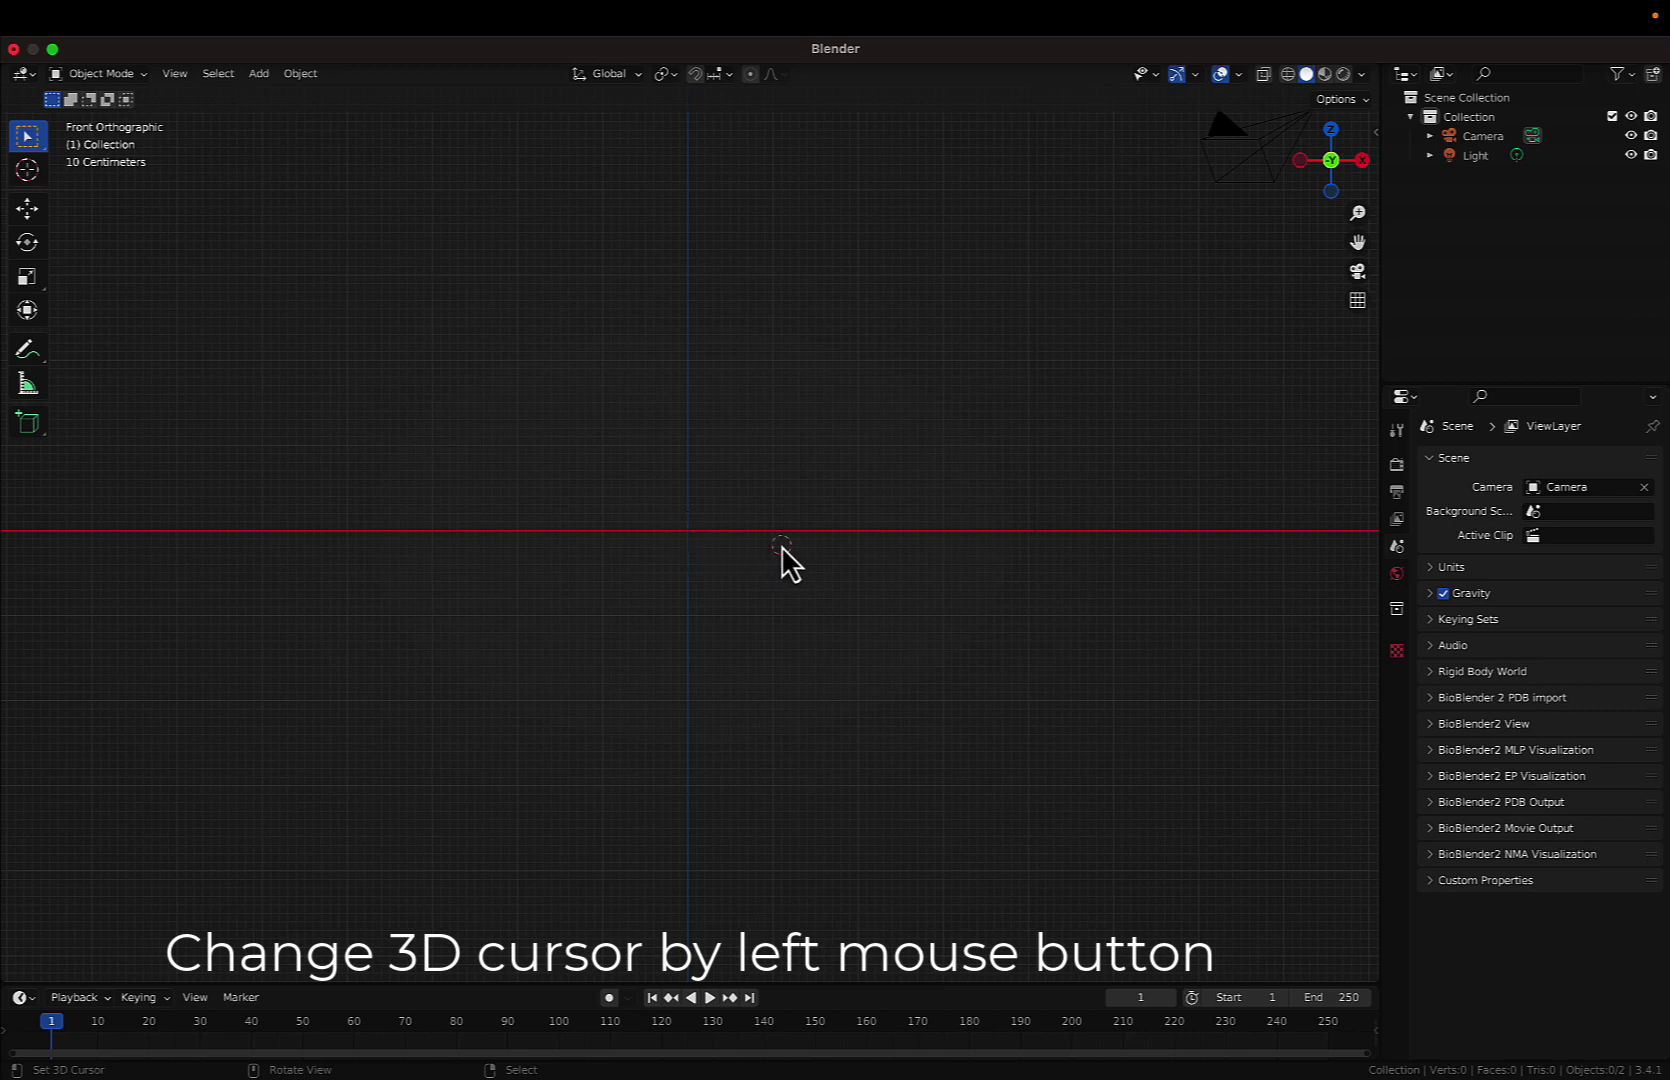
- Place the 3D cursor at several different points around the world origin in the front view
left_click(901, 477)
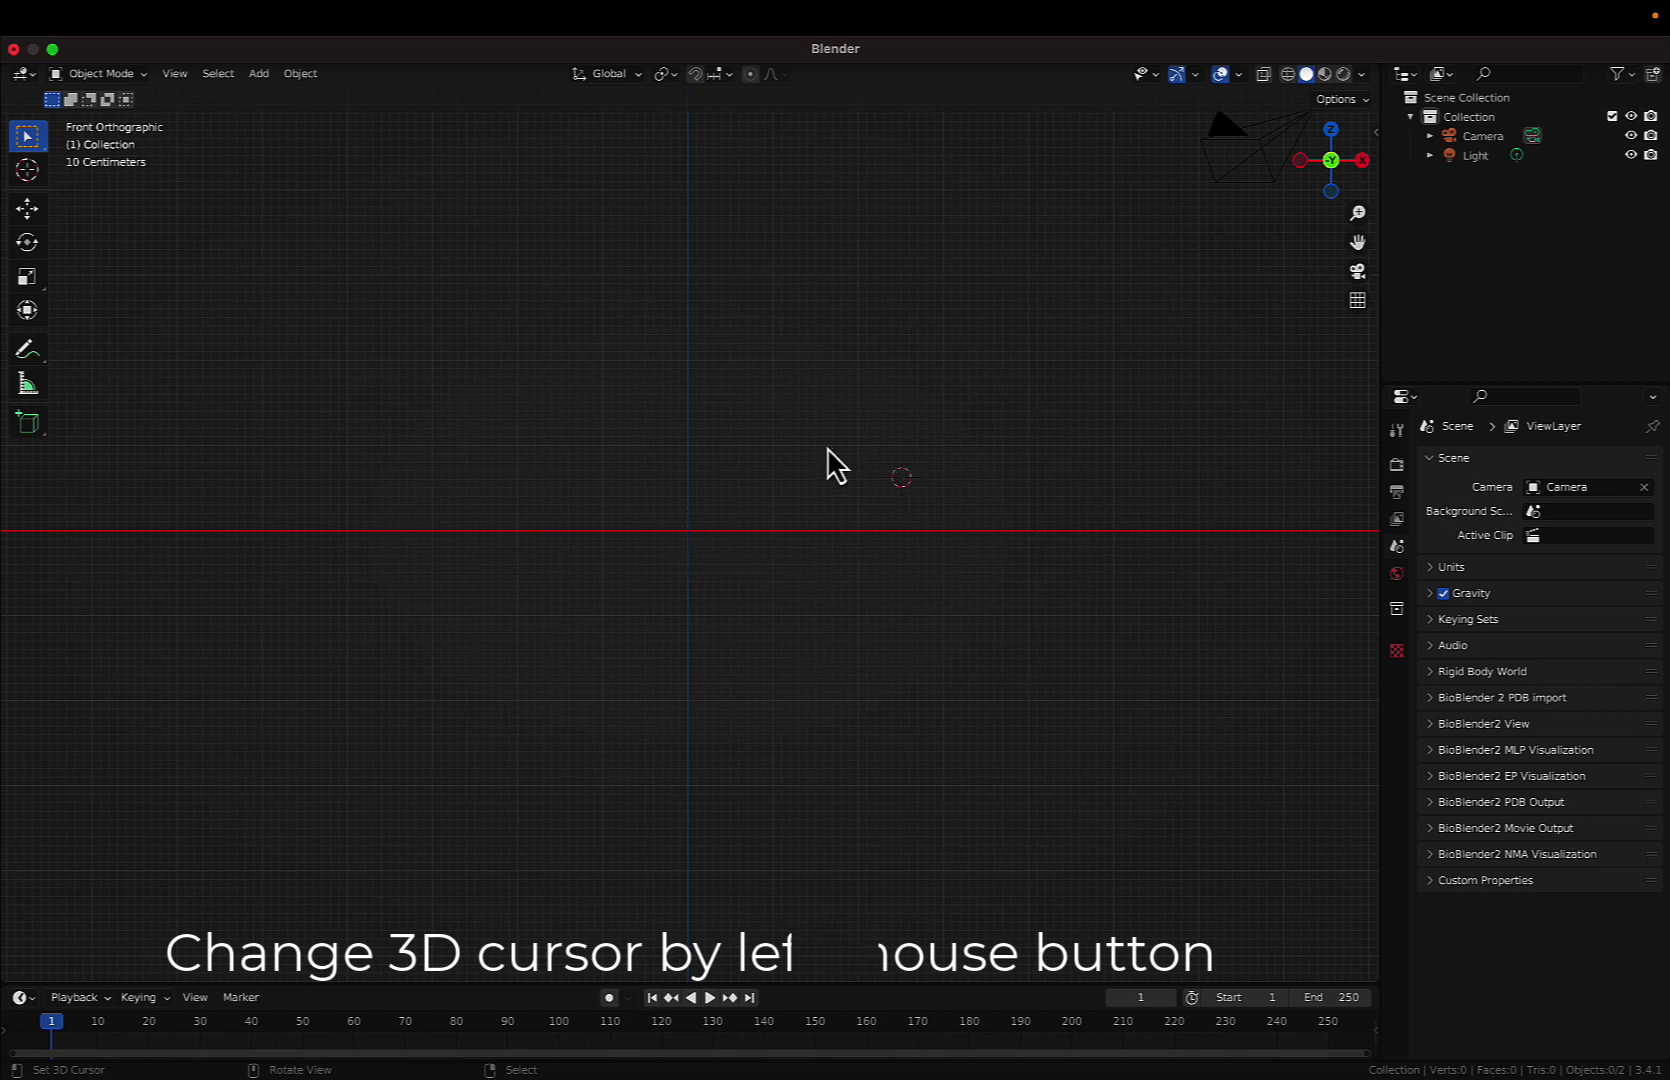
left_click(600, 423)
left_click(526, 556)
left_click(688, 532)
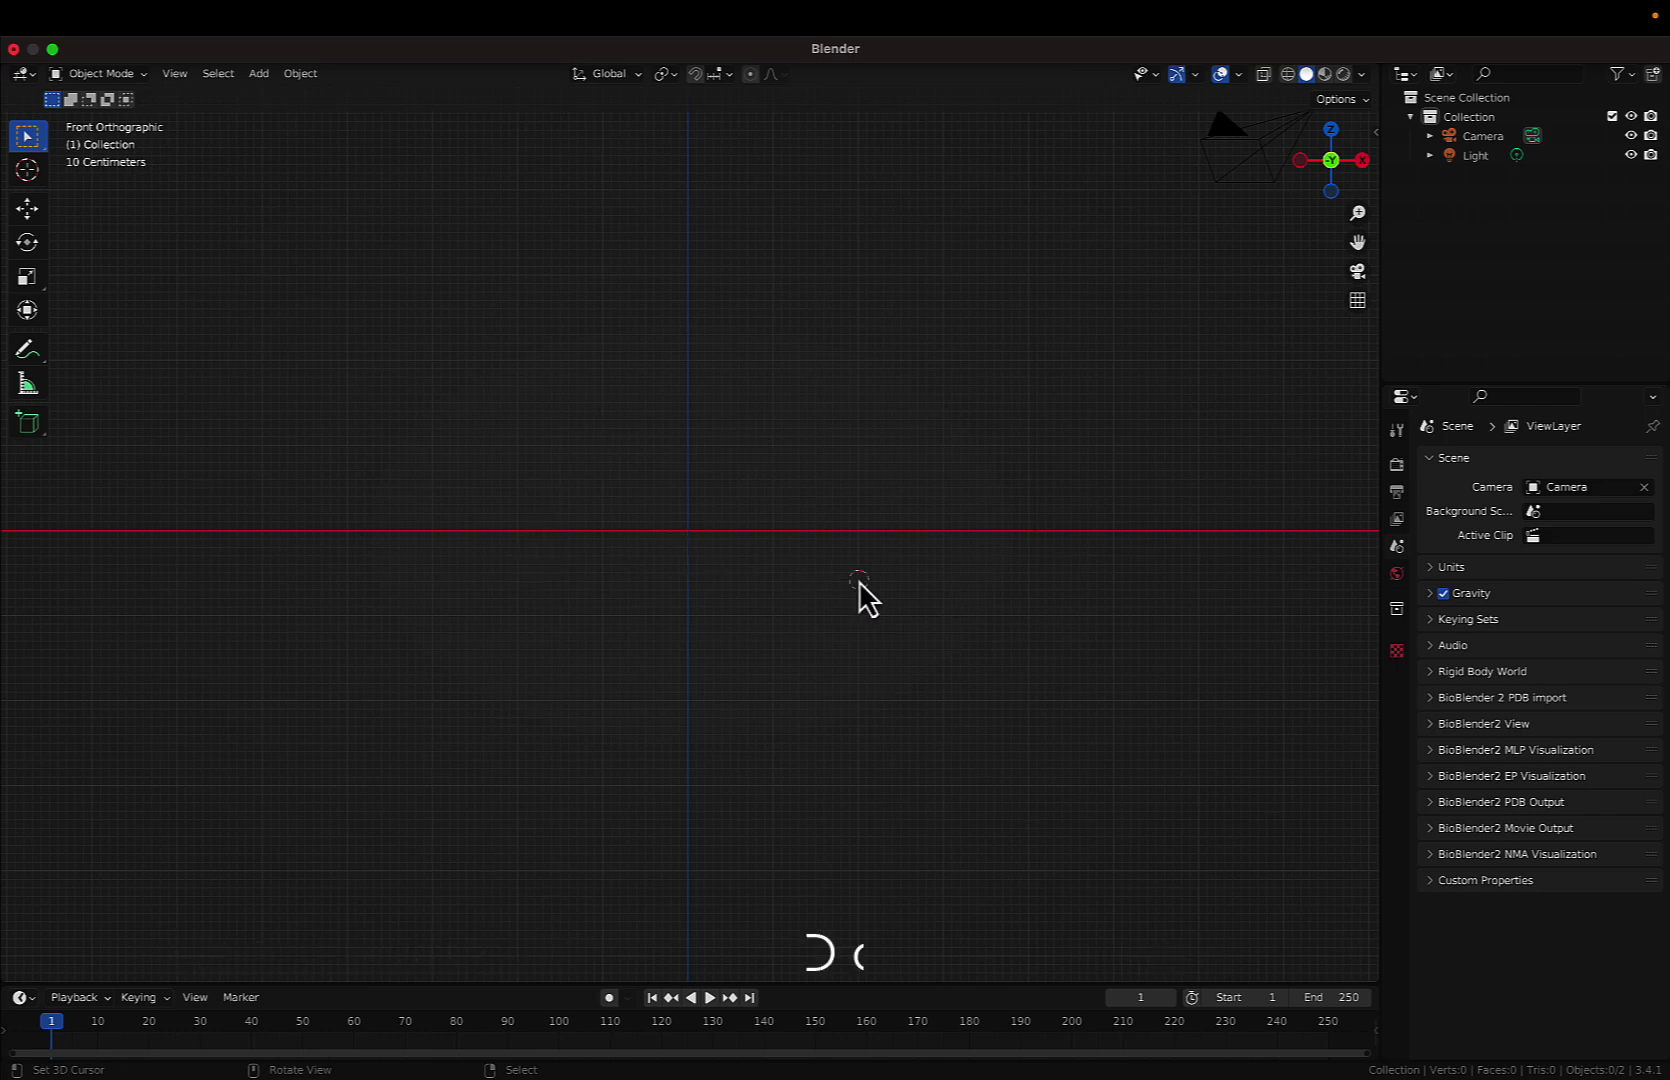
- Reset the 3D cursor to the world origin and frame the whole scene
key("shift+c")
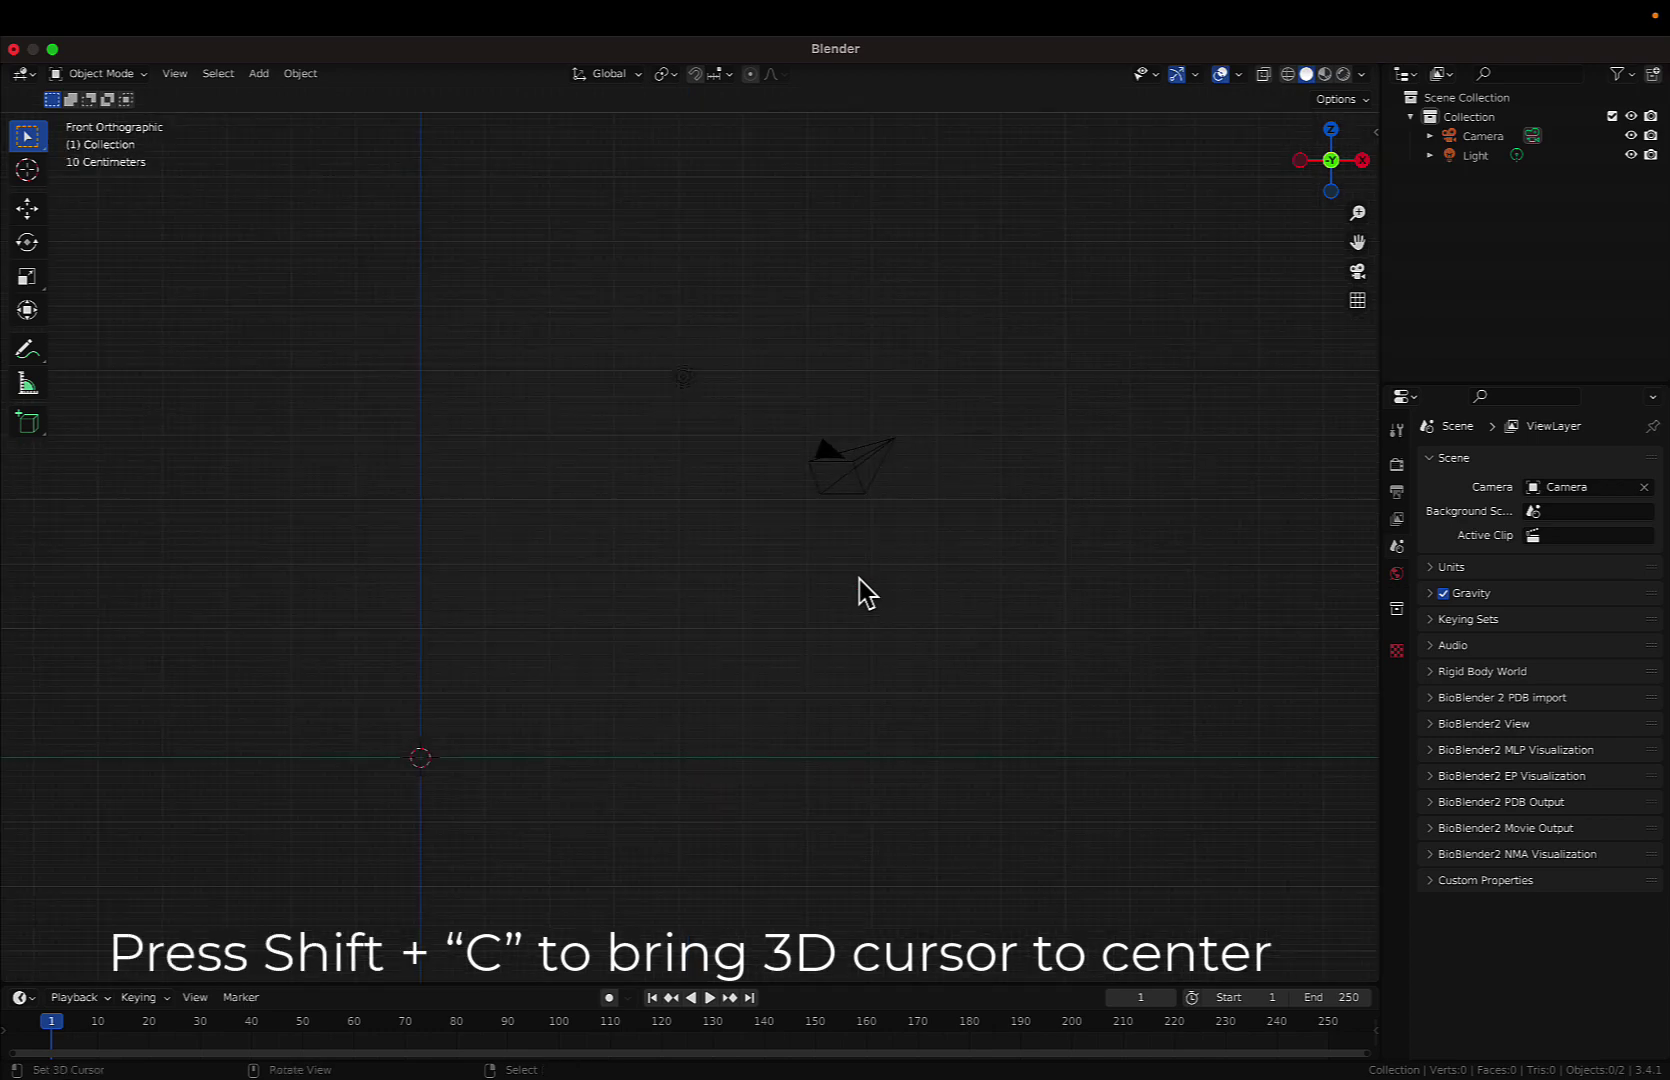
key("shift+c")
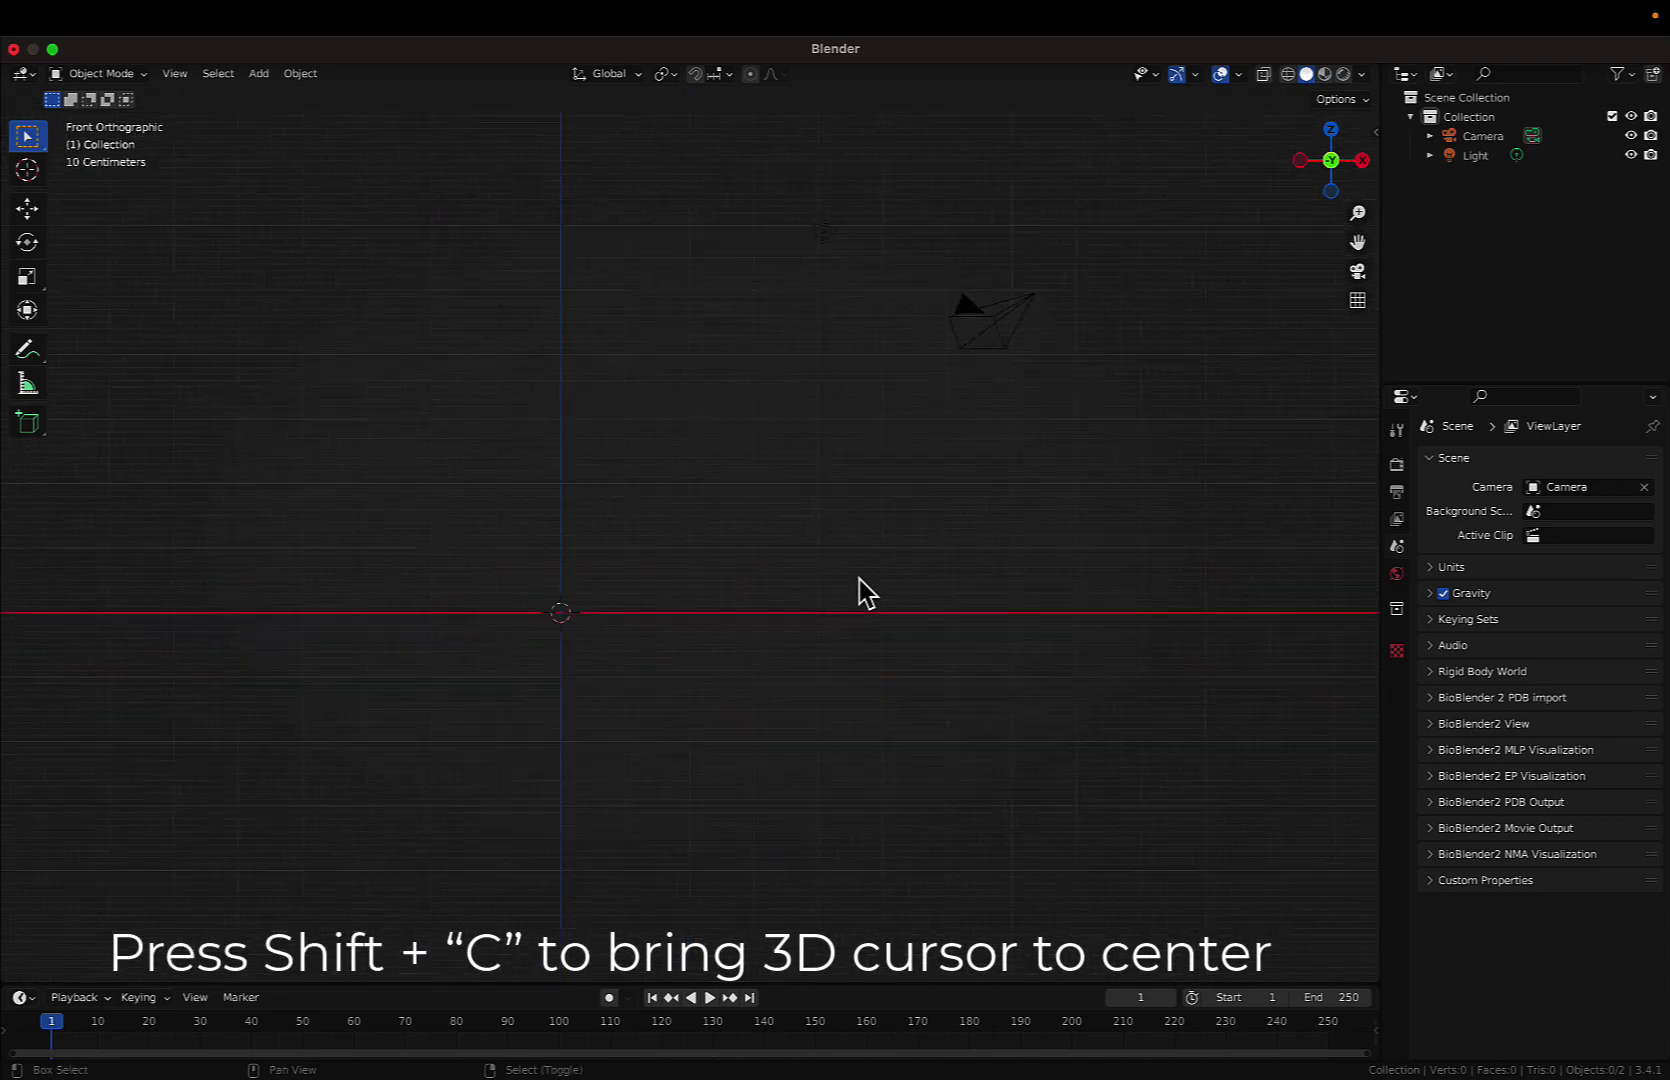
key("shift+c")
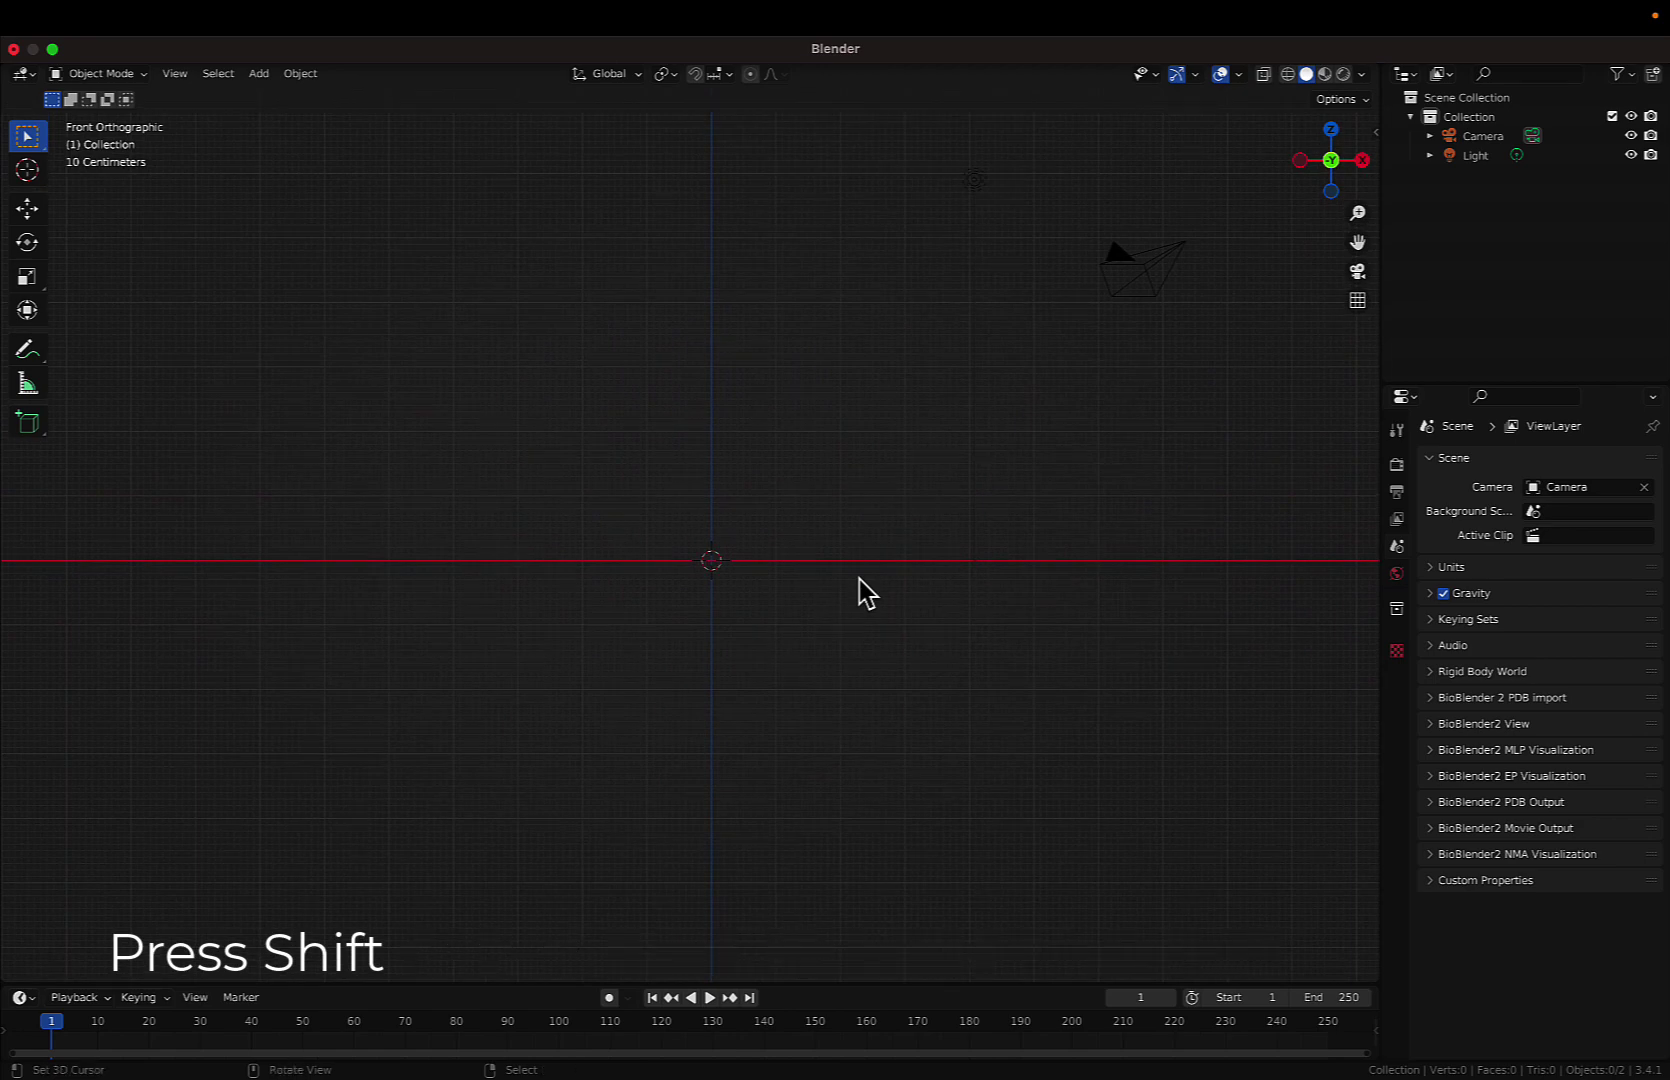
- Add an ico sphere mesh at the world origin with 6 subdivisions
key("shift+a")
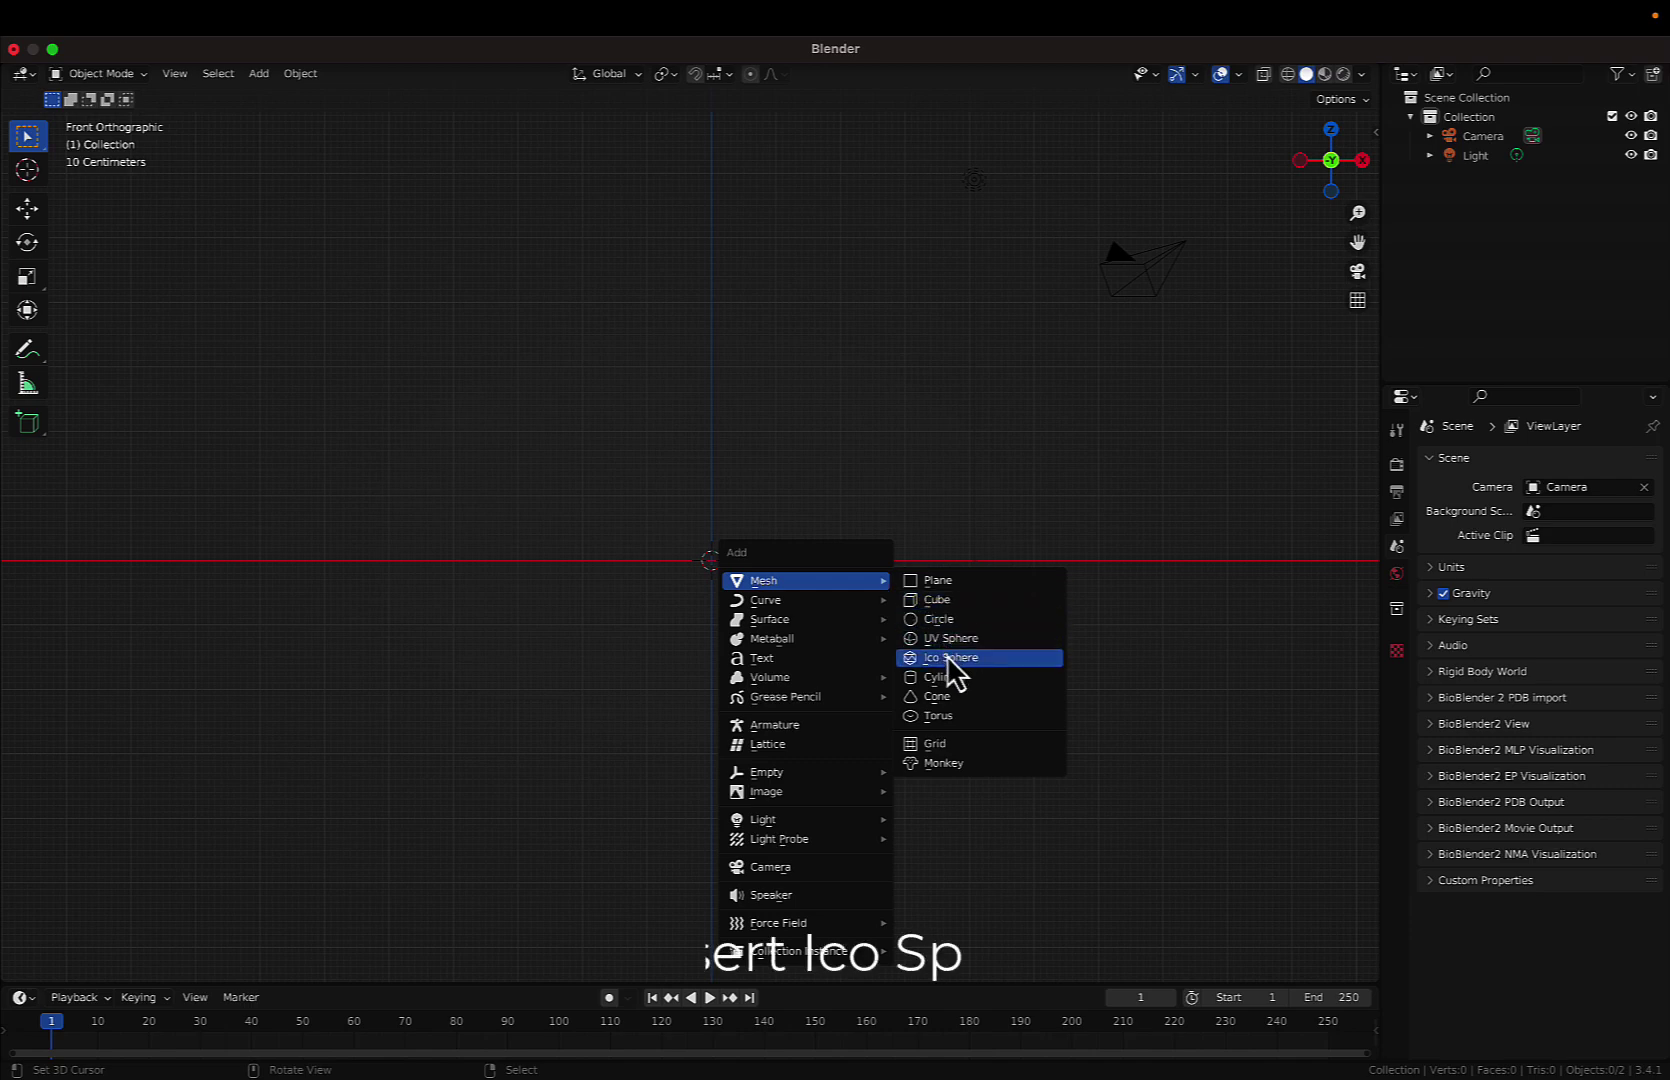
left_click(947, 657)
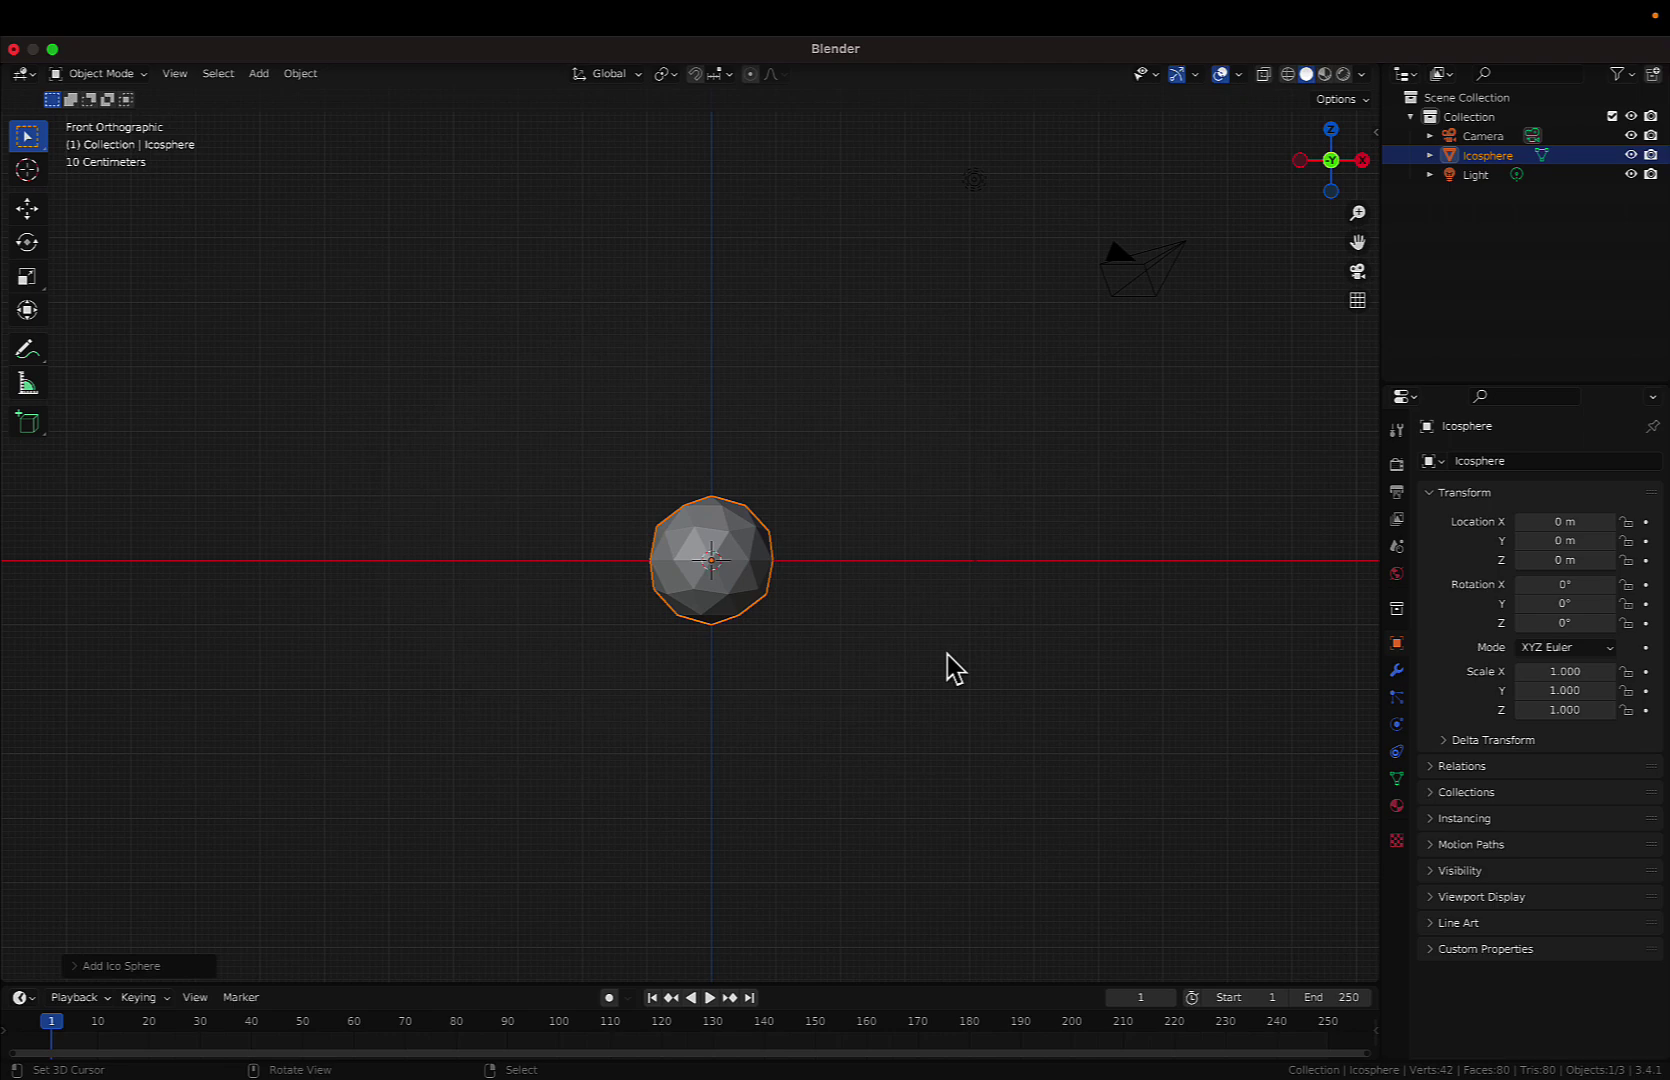
left_click(122, 966)
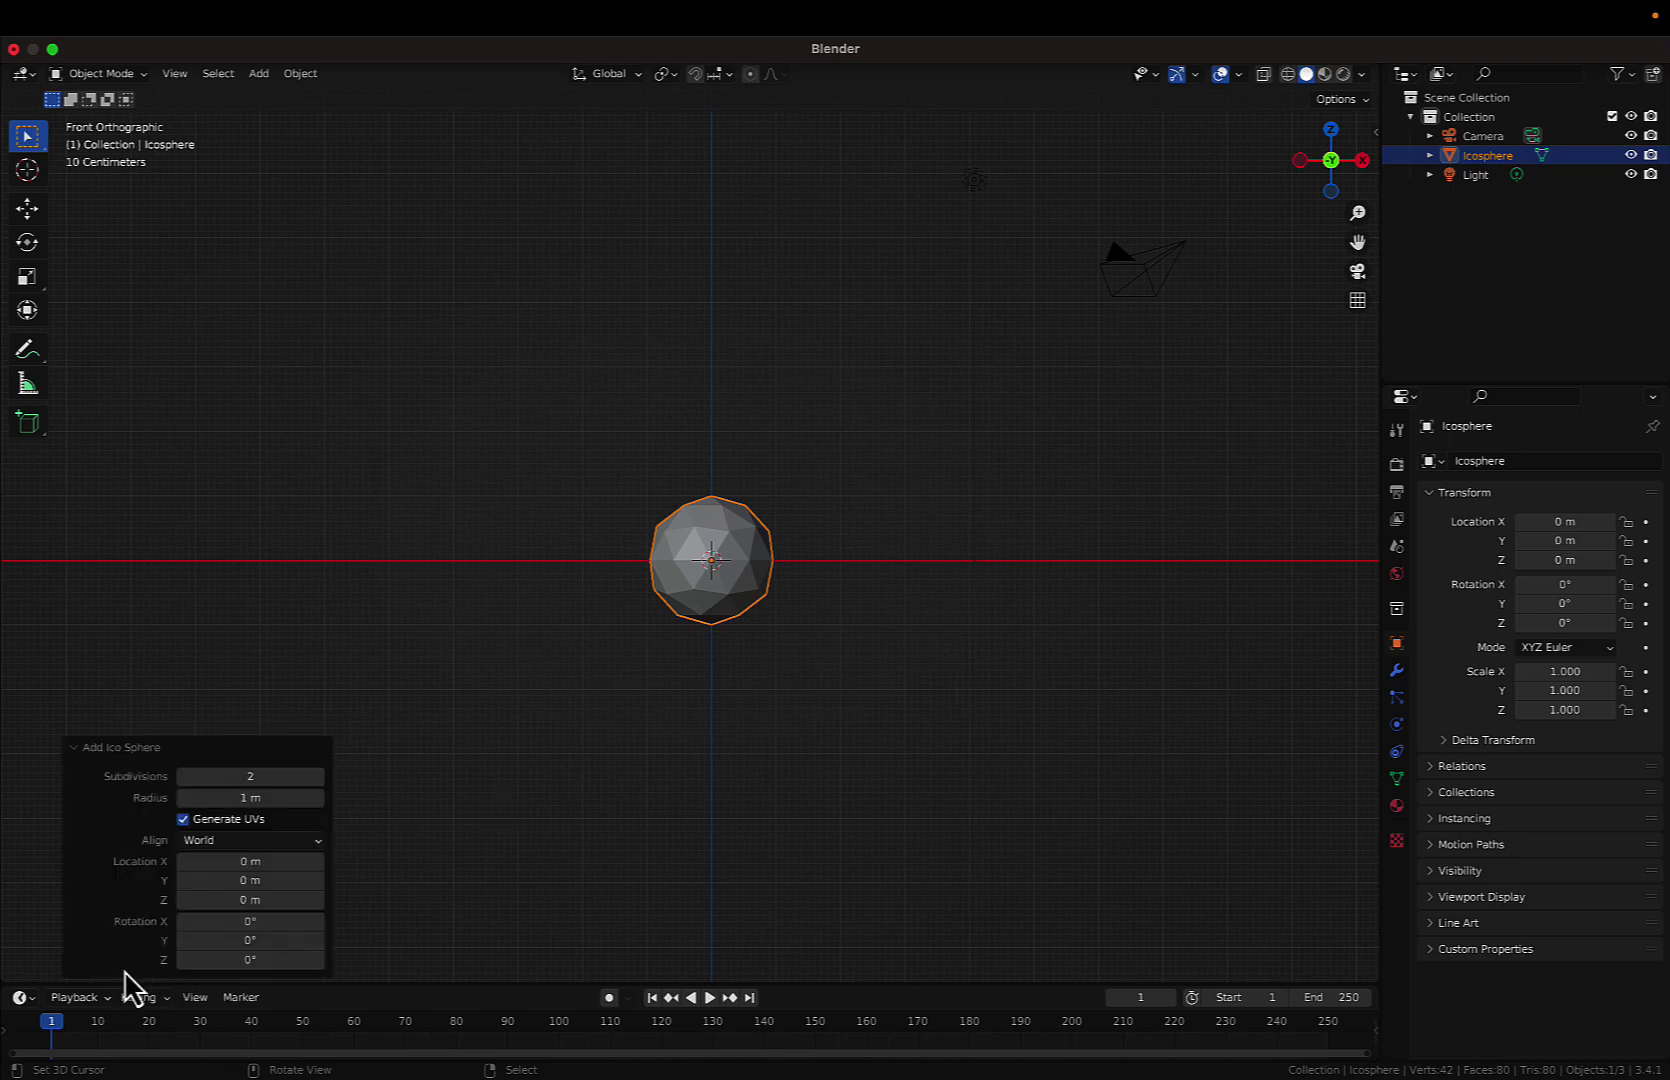
left_click(318, 779)
left_click(318, 779)
left_click(318, 779)
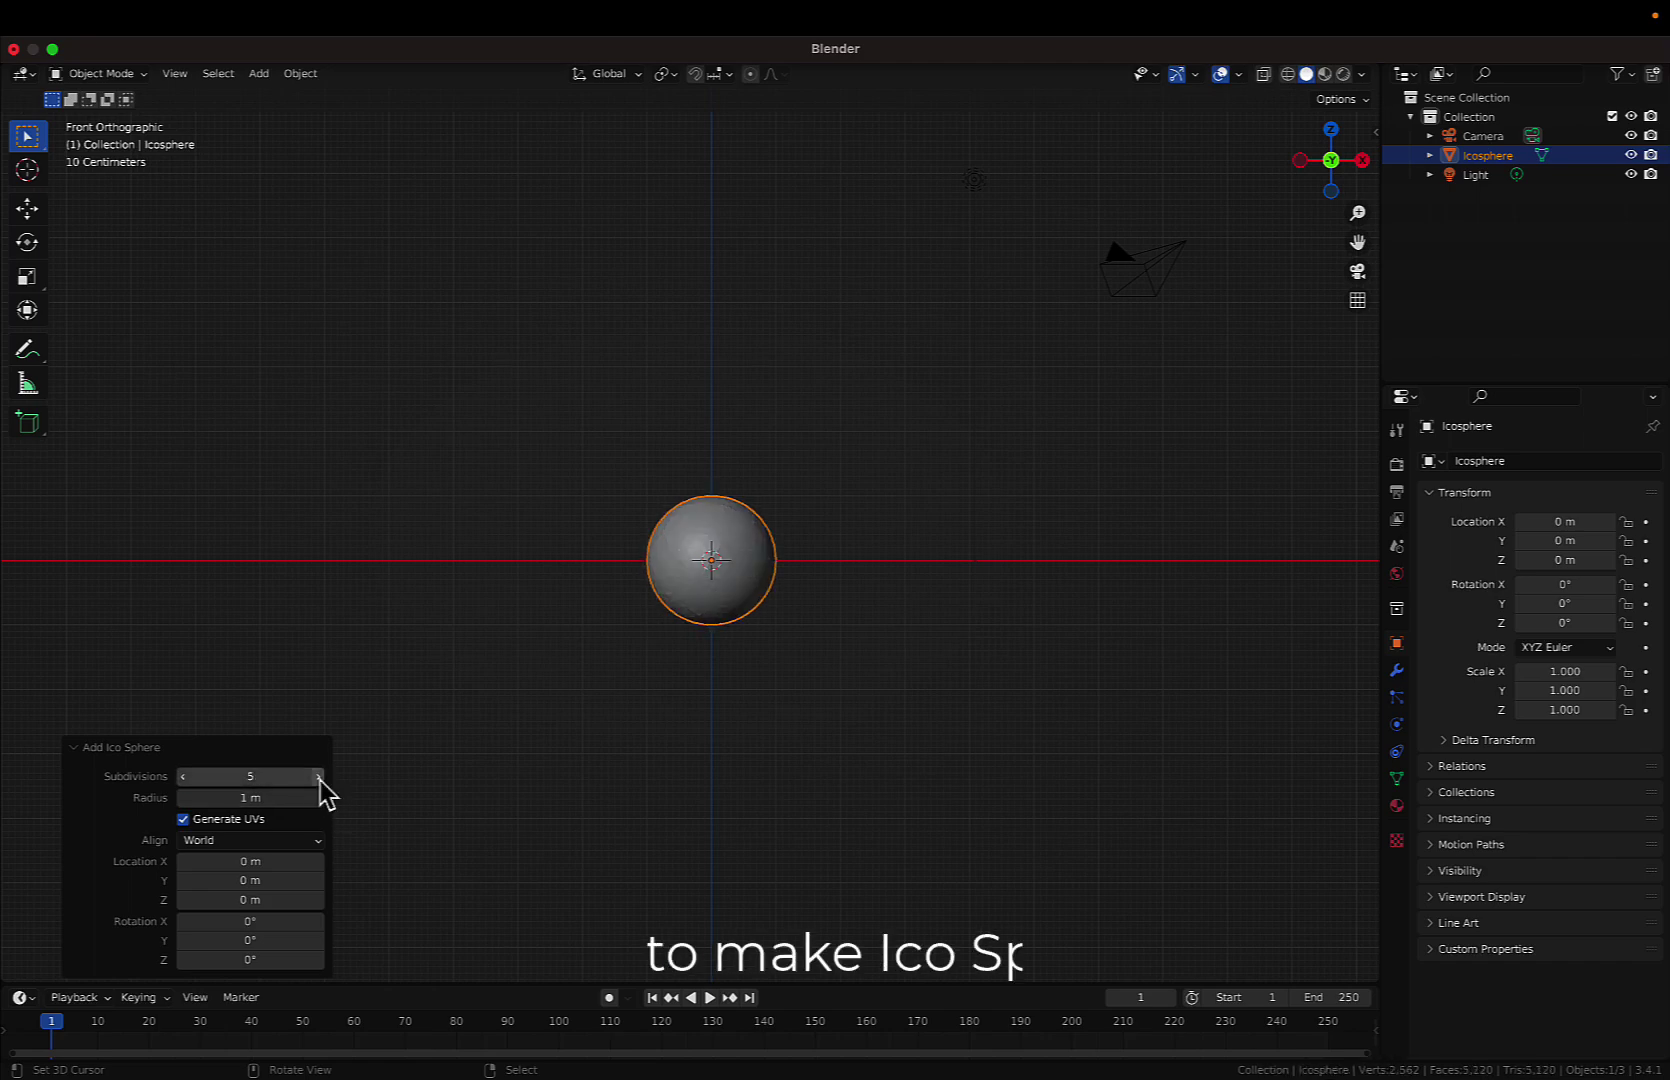
left_click(318, 779)
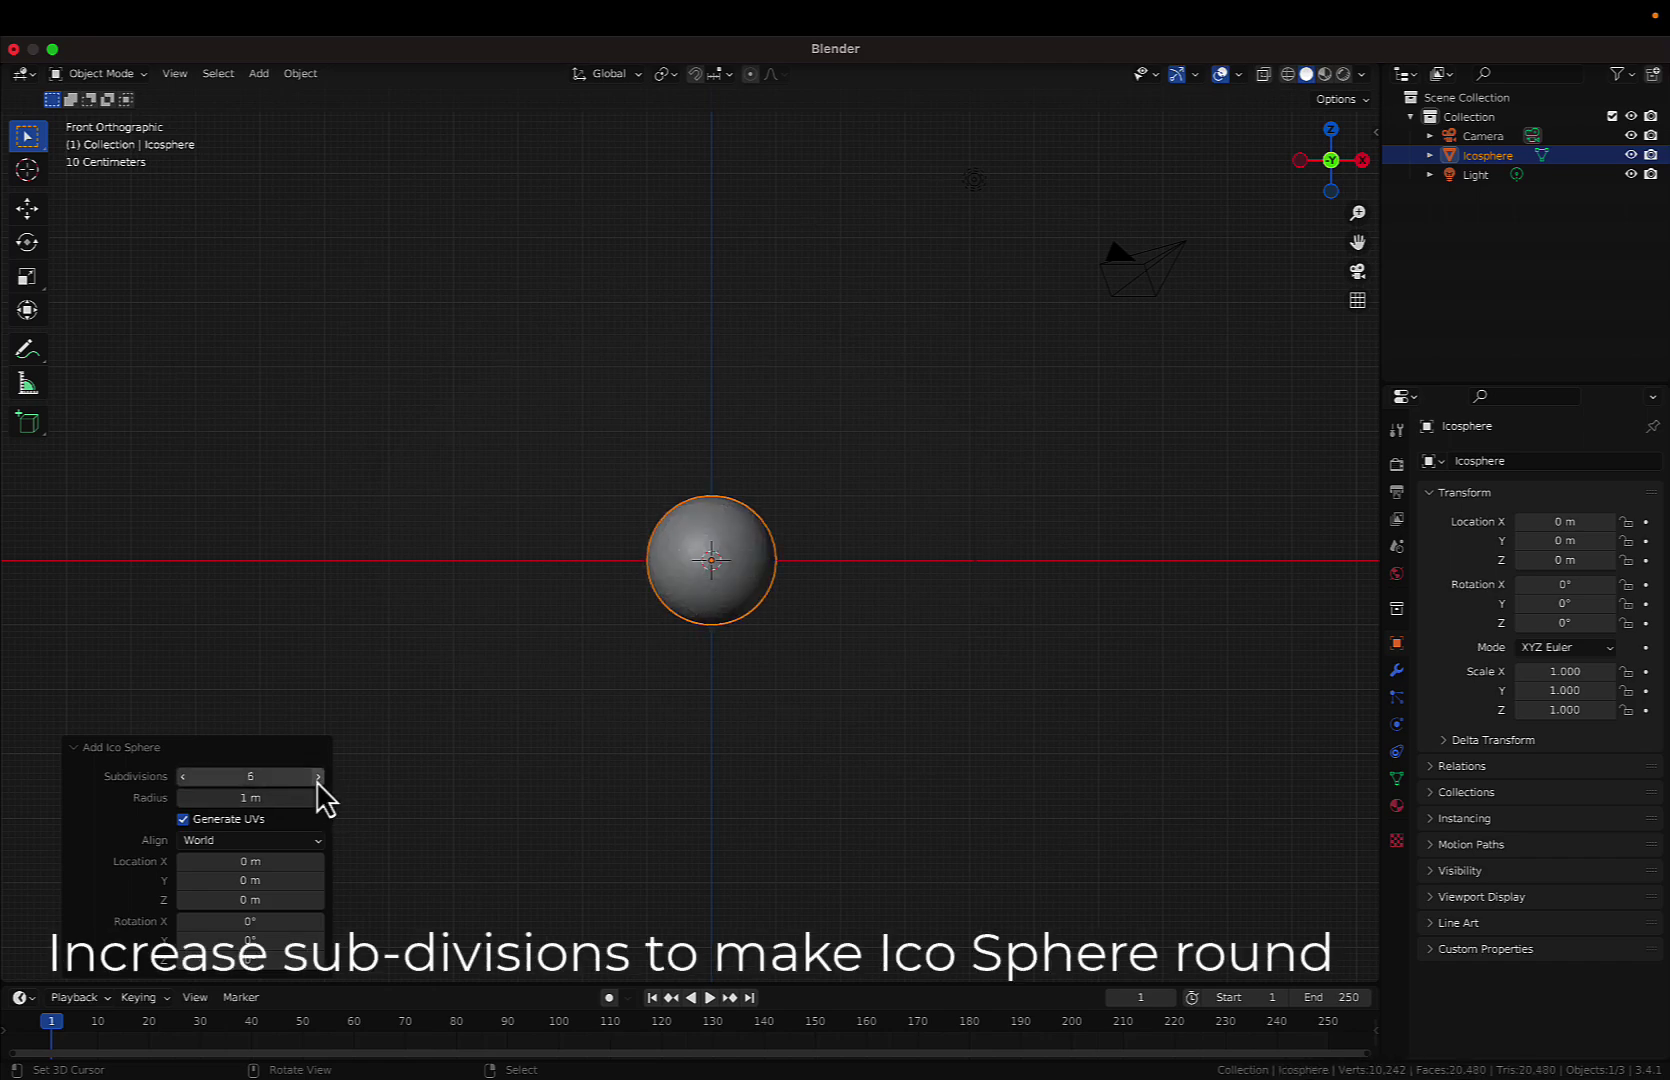
- Examine the roundness of the ico sphere from several angles, ending with a close-up front orthographic view
middle_click_drag(711, 580, 614, 478)
key("grave")
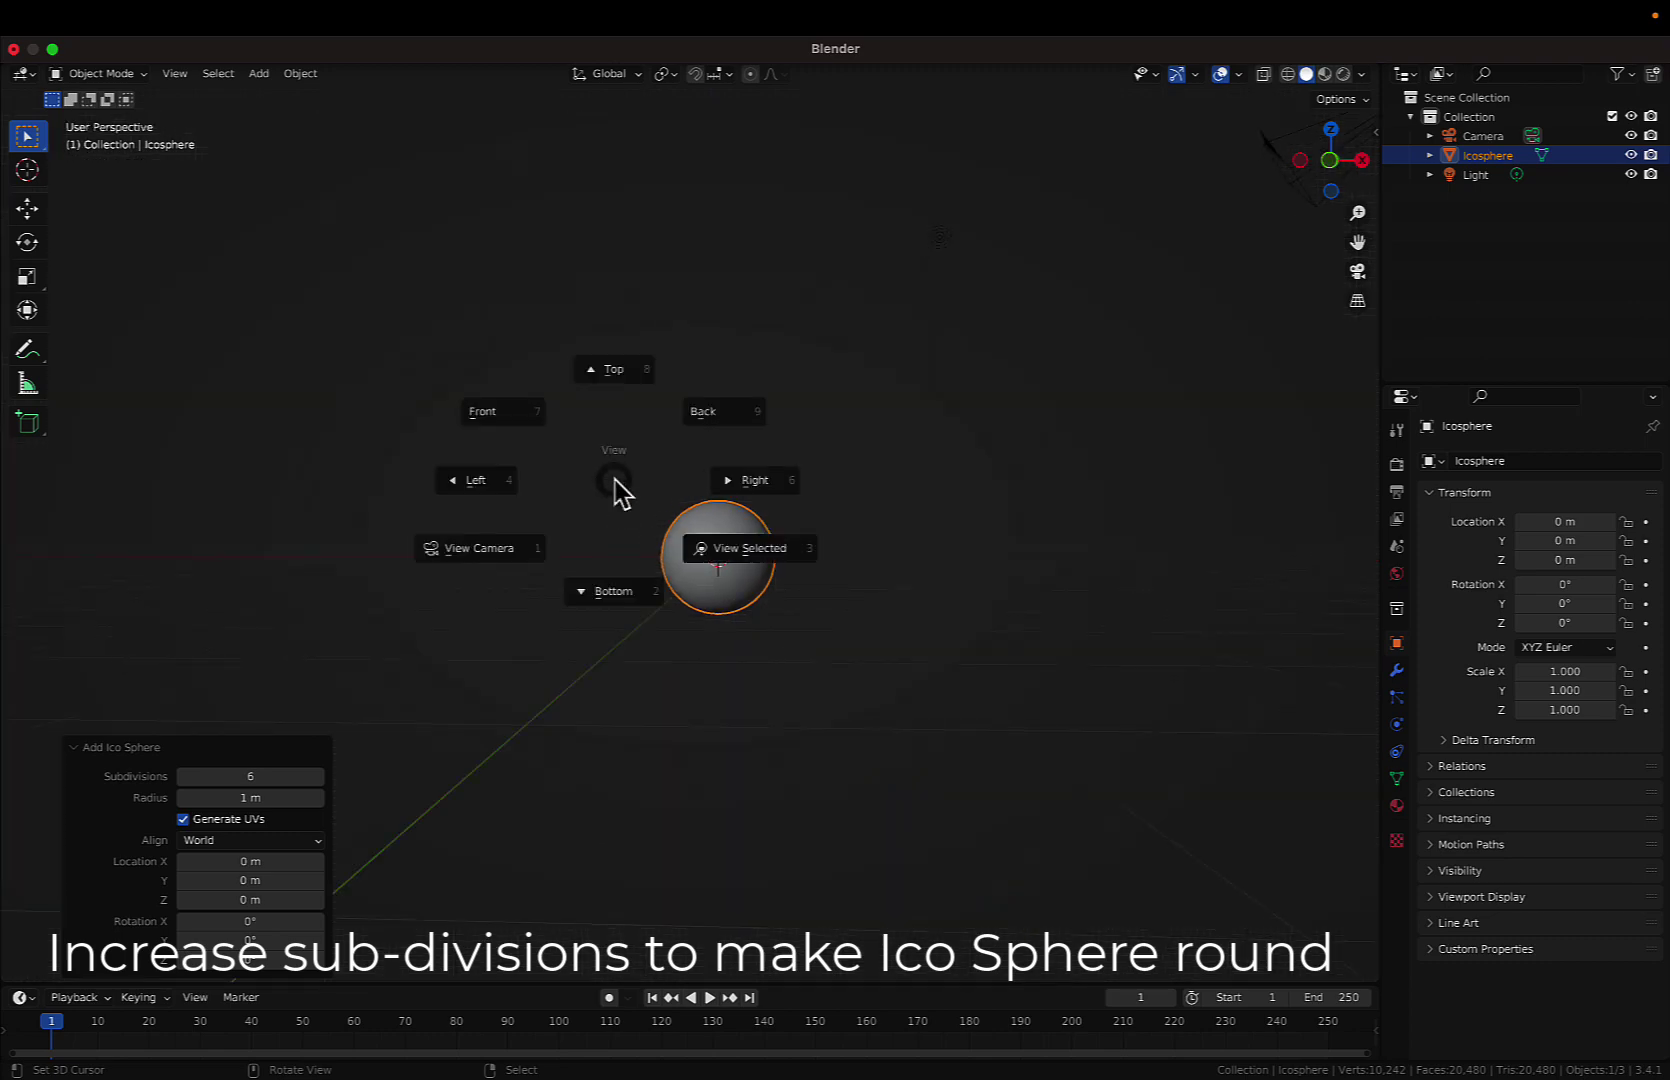
left_click(514, 419)
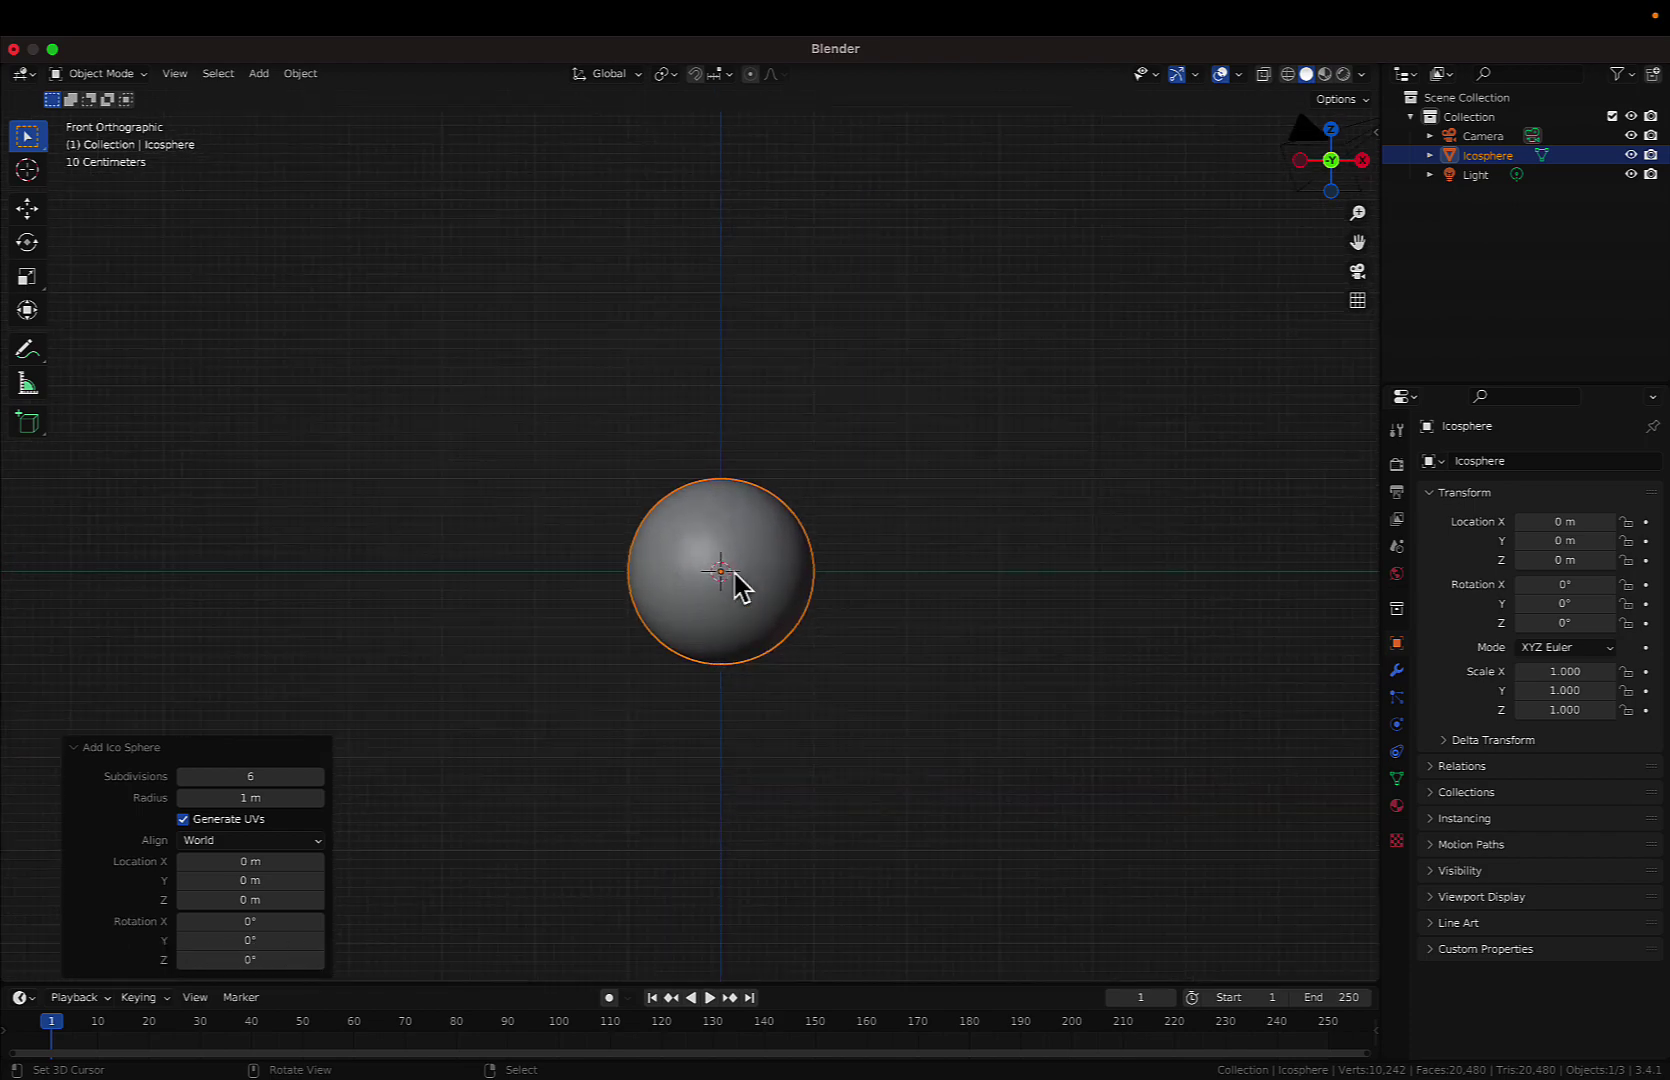
middle_click_drag(735, 585, 737, 587)
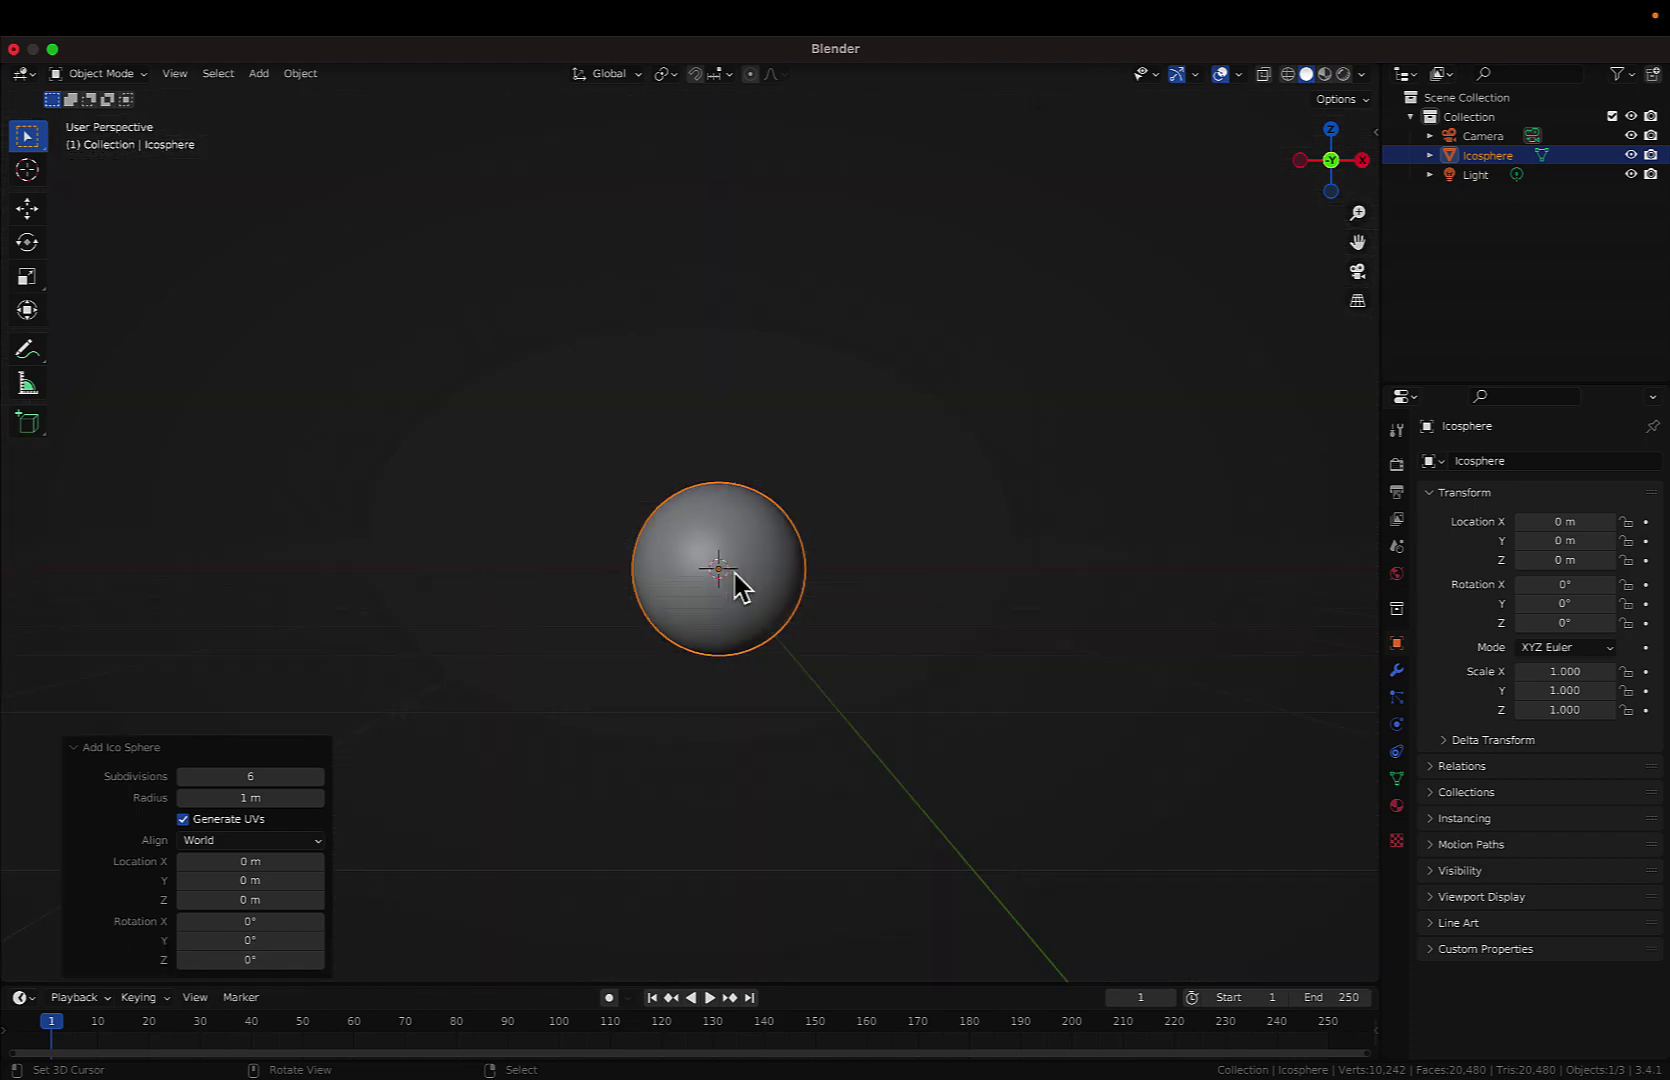
key("grave")
key("Escape")
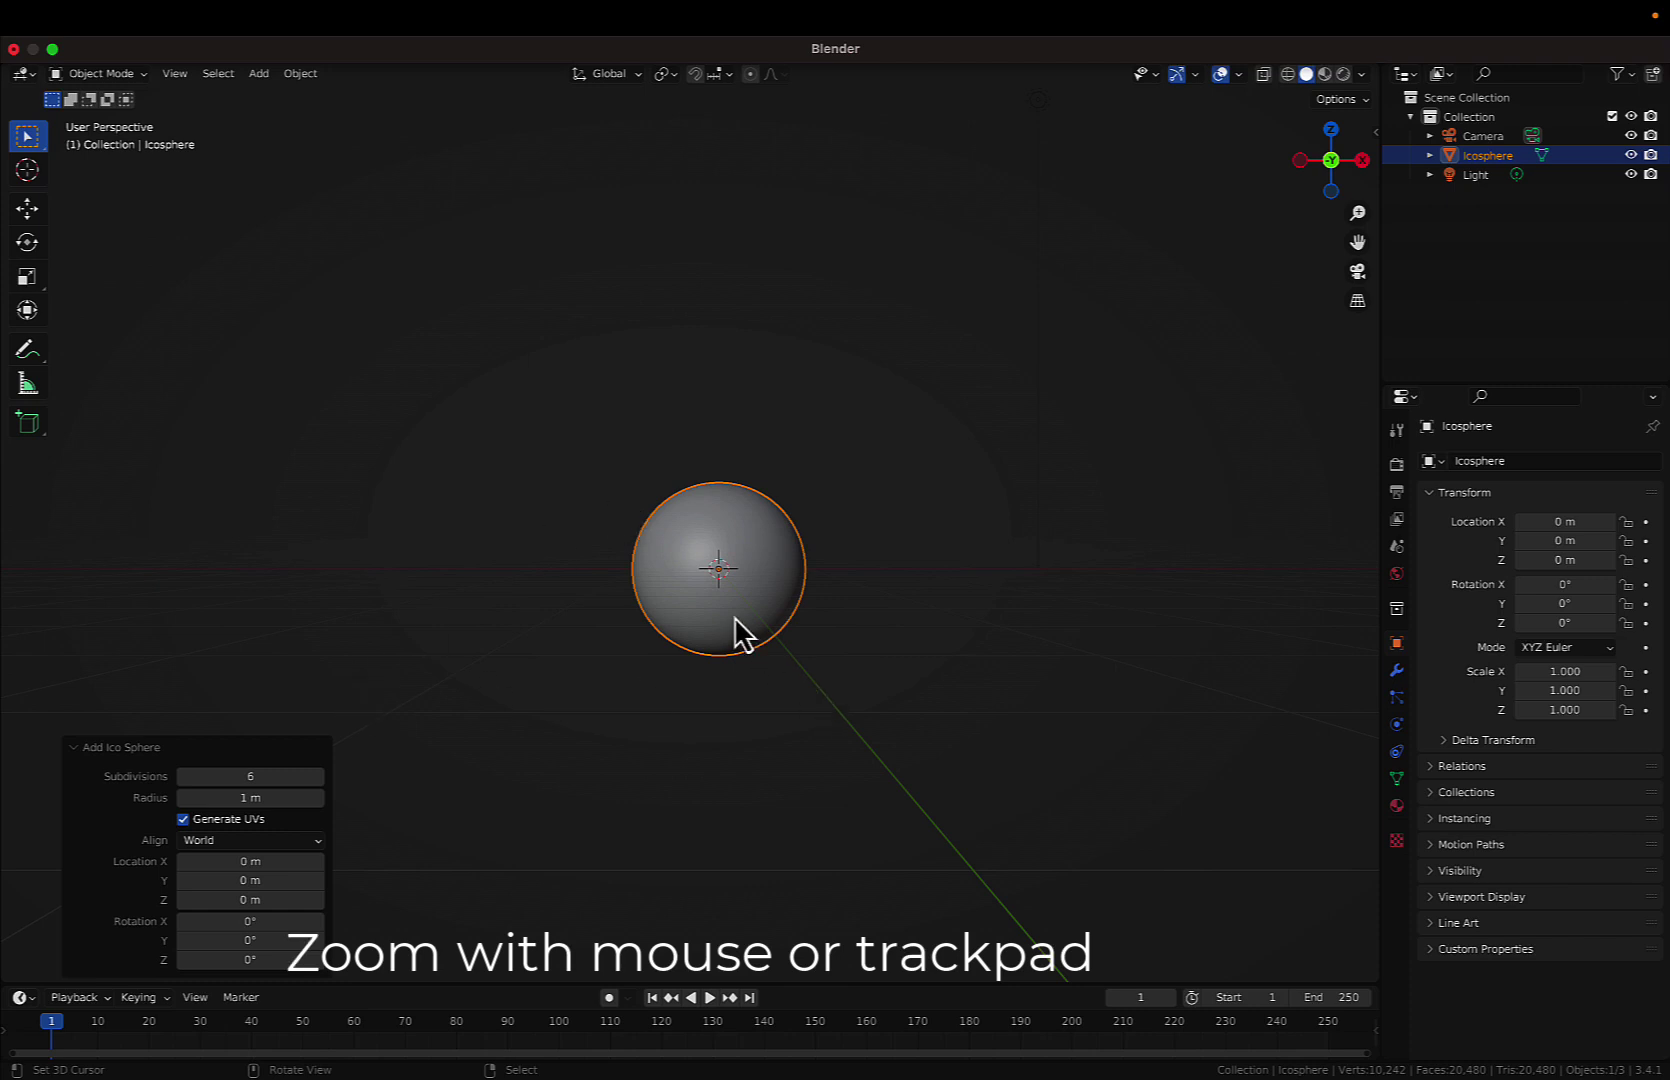
key("grave")
left_click(630, 547)
scroll(736, 592, "up", 2)
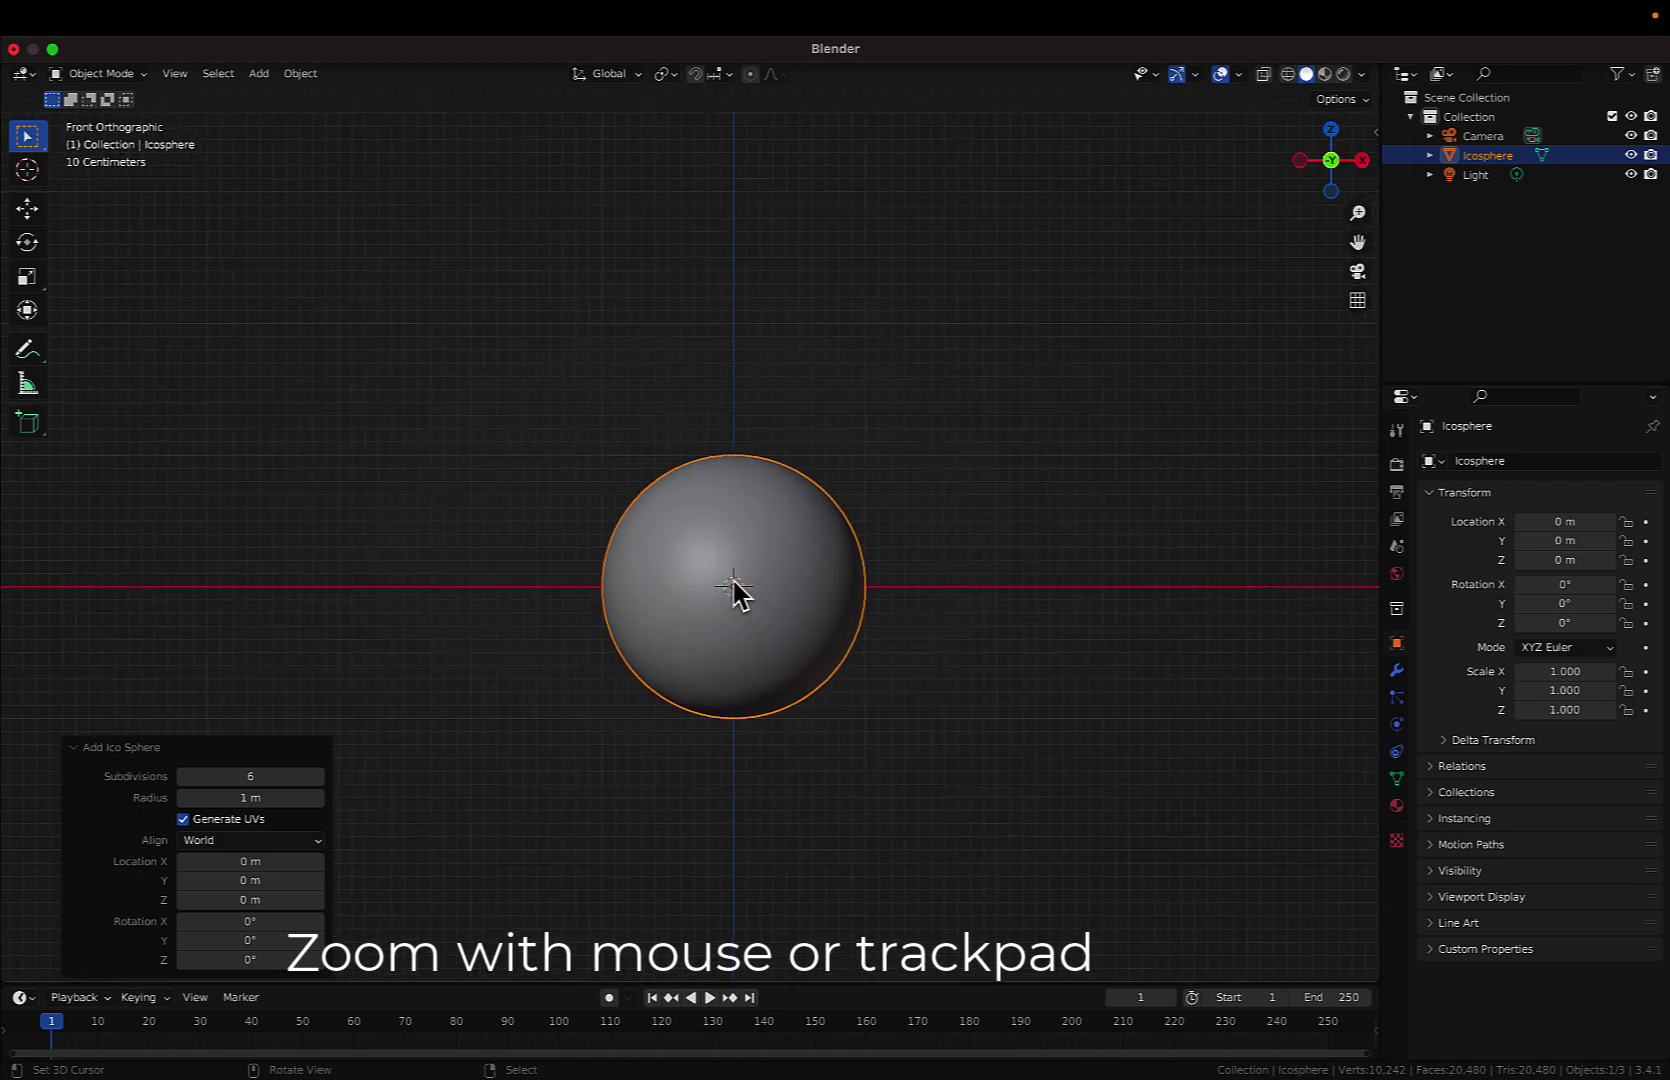
scroll(736, 590, "up", 1)
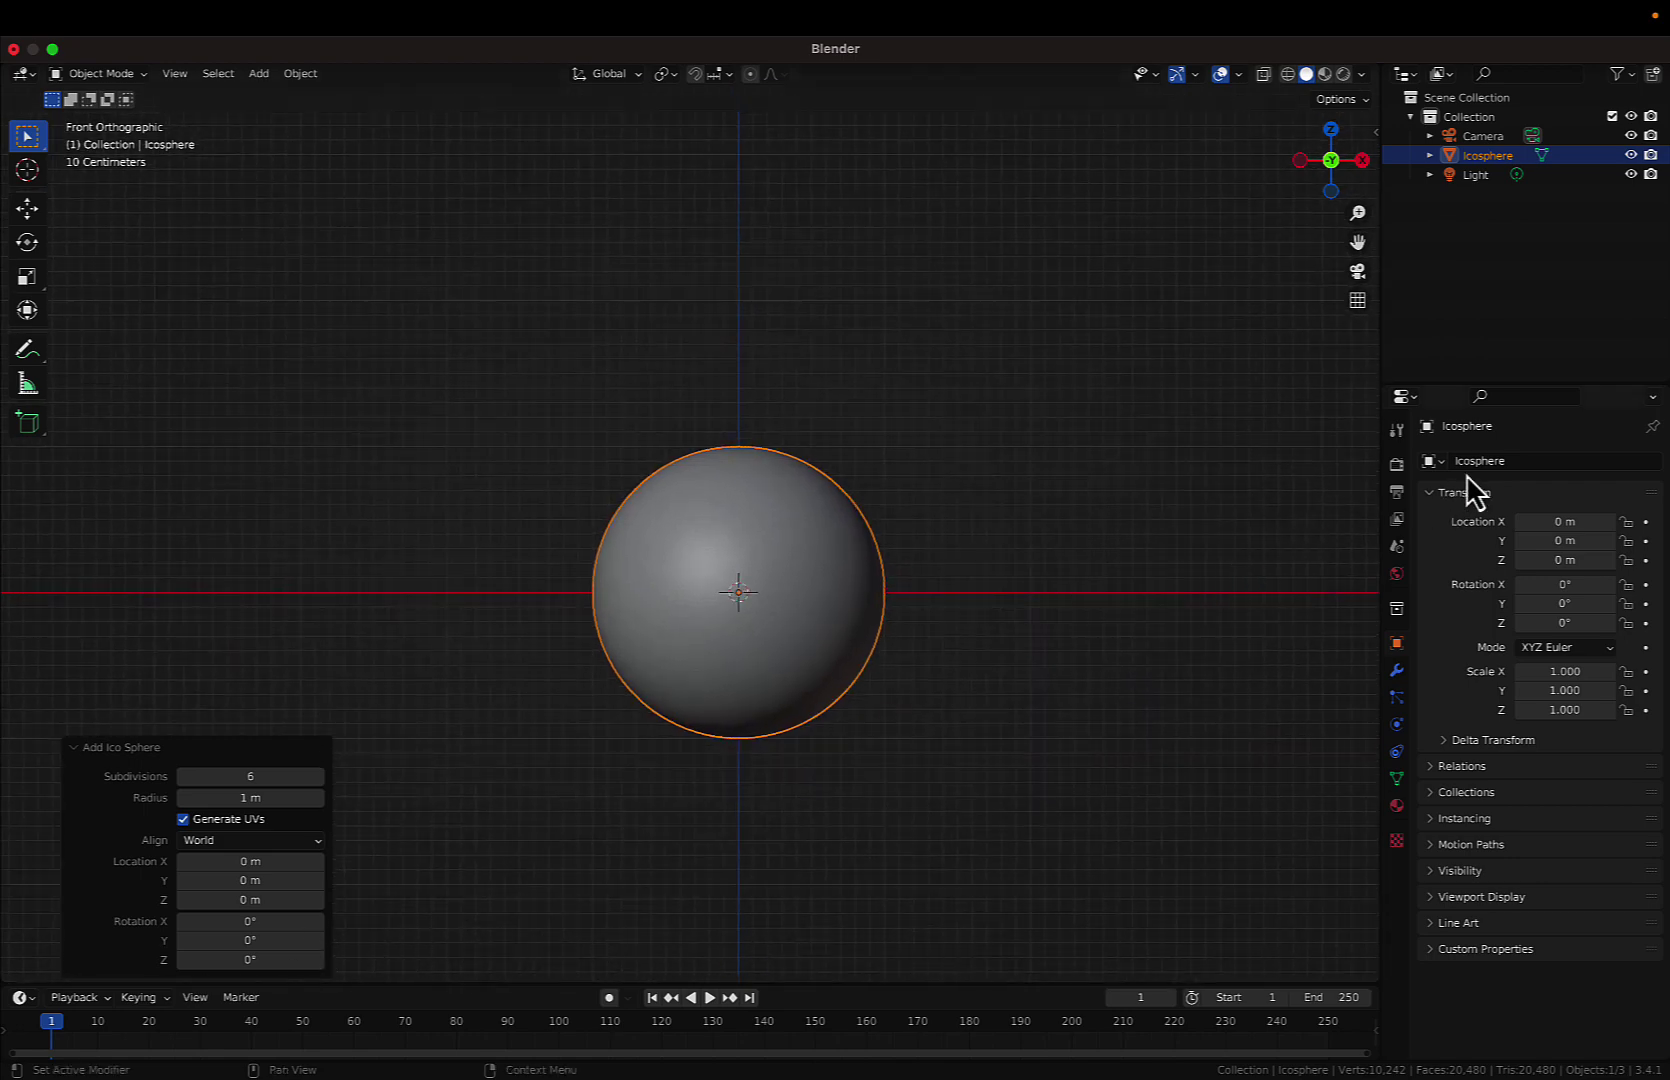
- Open the icosphere's modifier settings and search the commands for "smooth"
left_click(1397, 670)
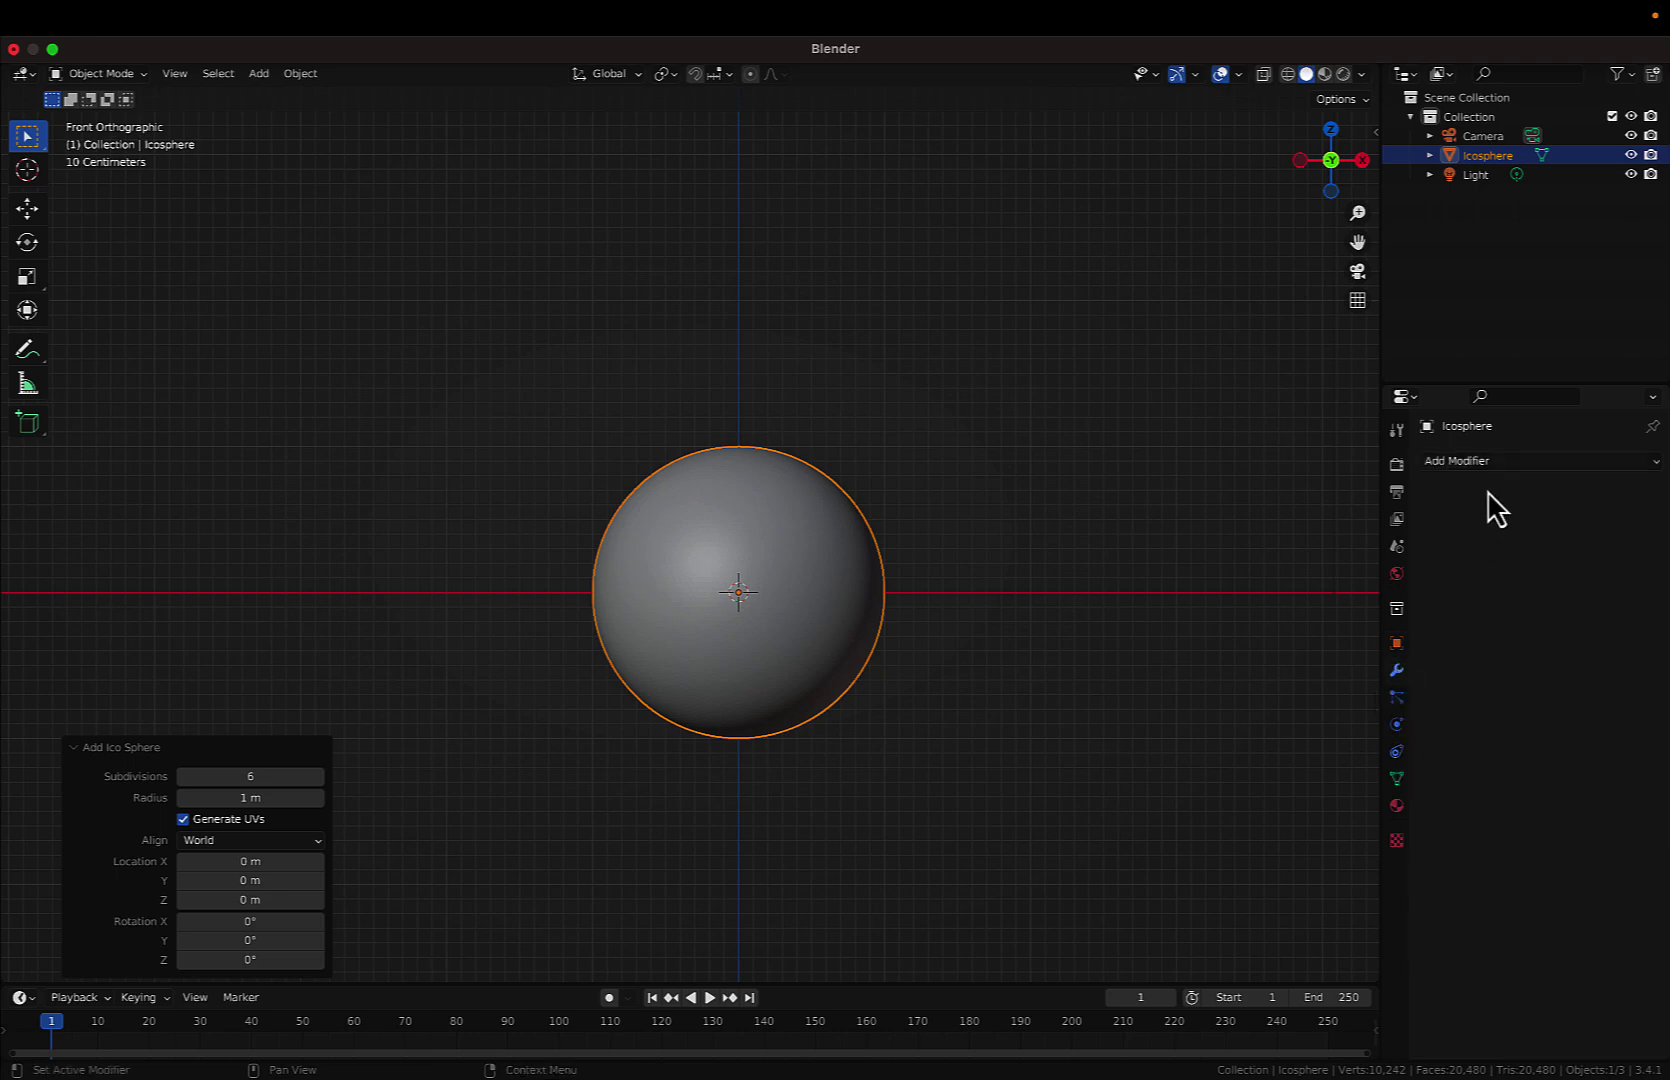
left_click(1500, 461)
key("F3")
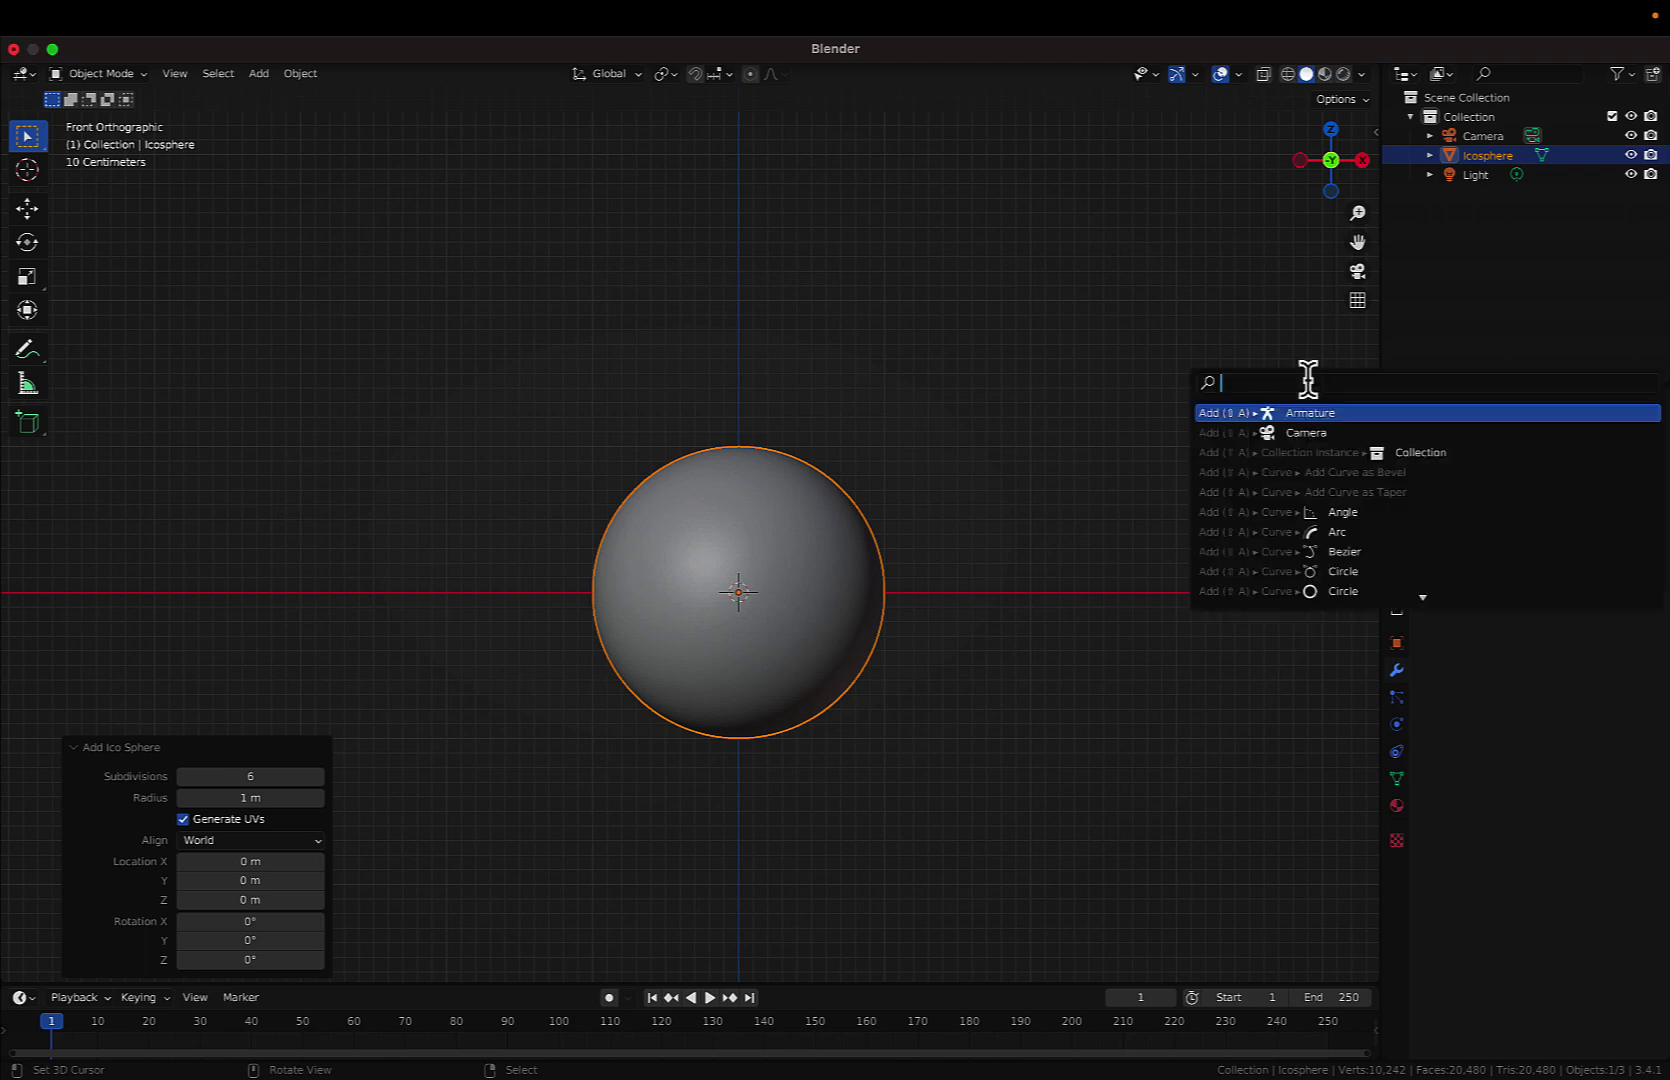
type("s")
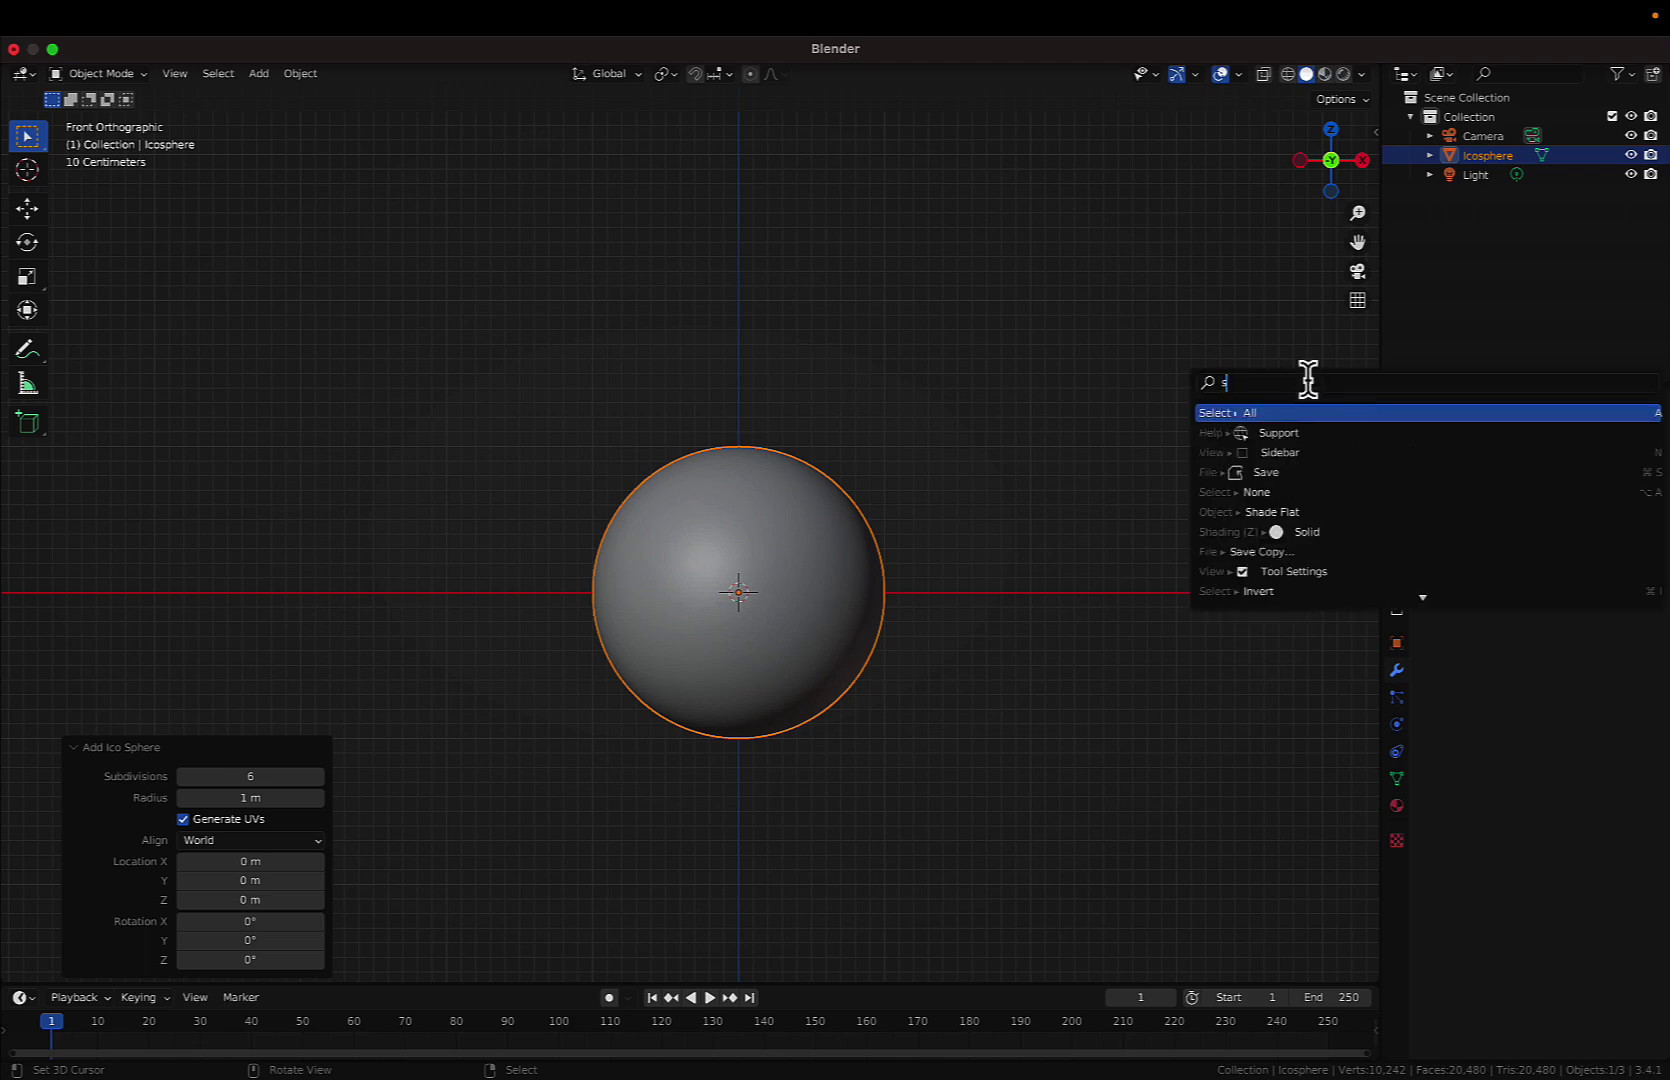
type("mooth")
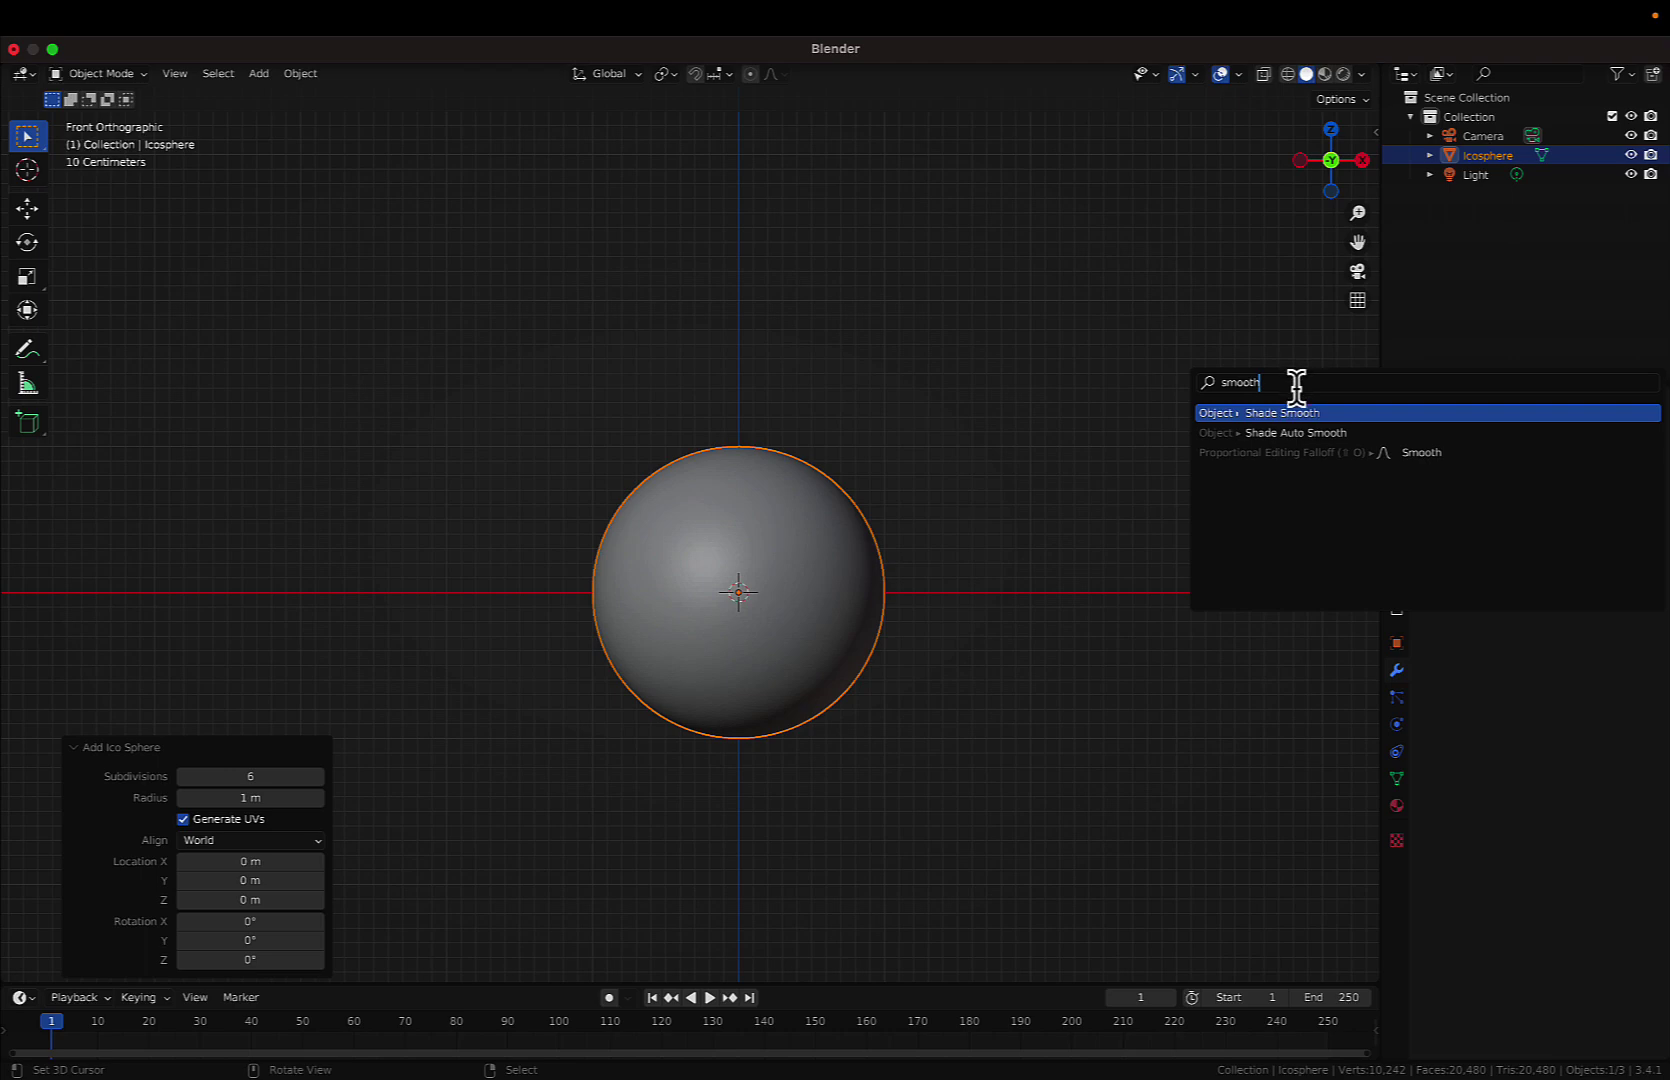
key("Return")
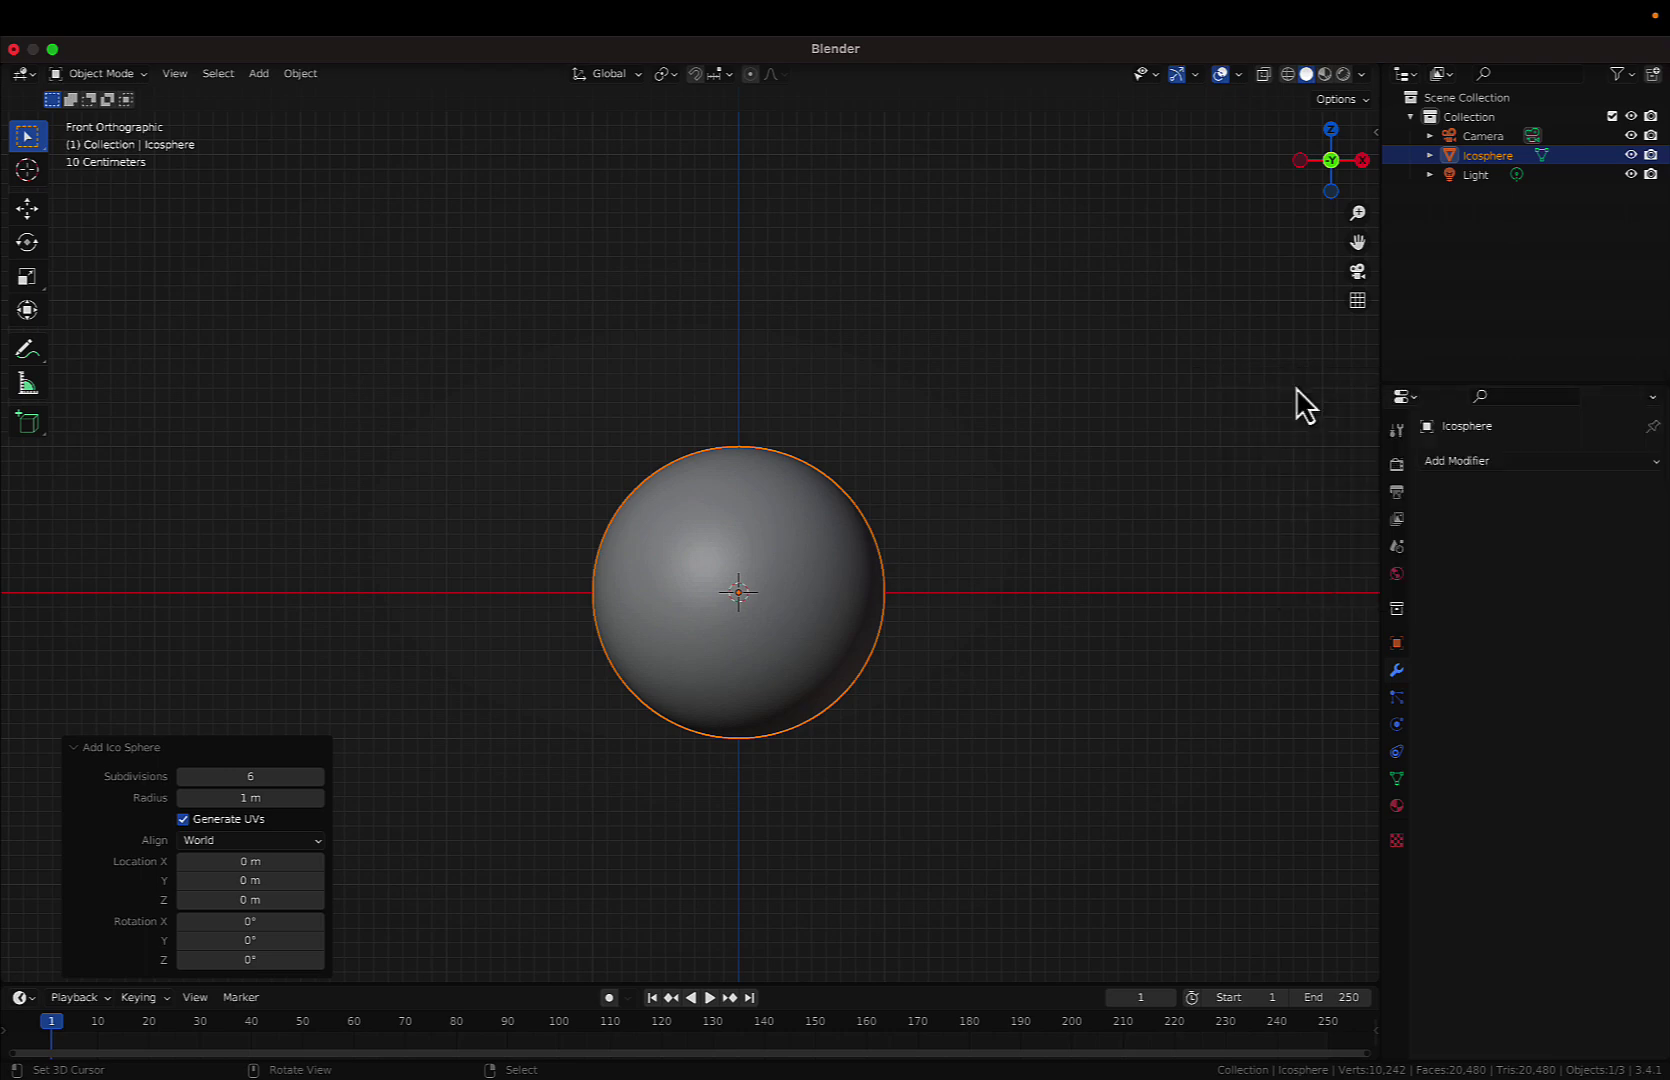
- Add a Displace modifier to the icosphere and create a new texture for it
left_click(1483, 462)
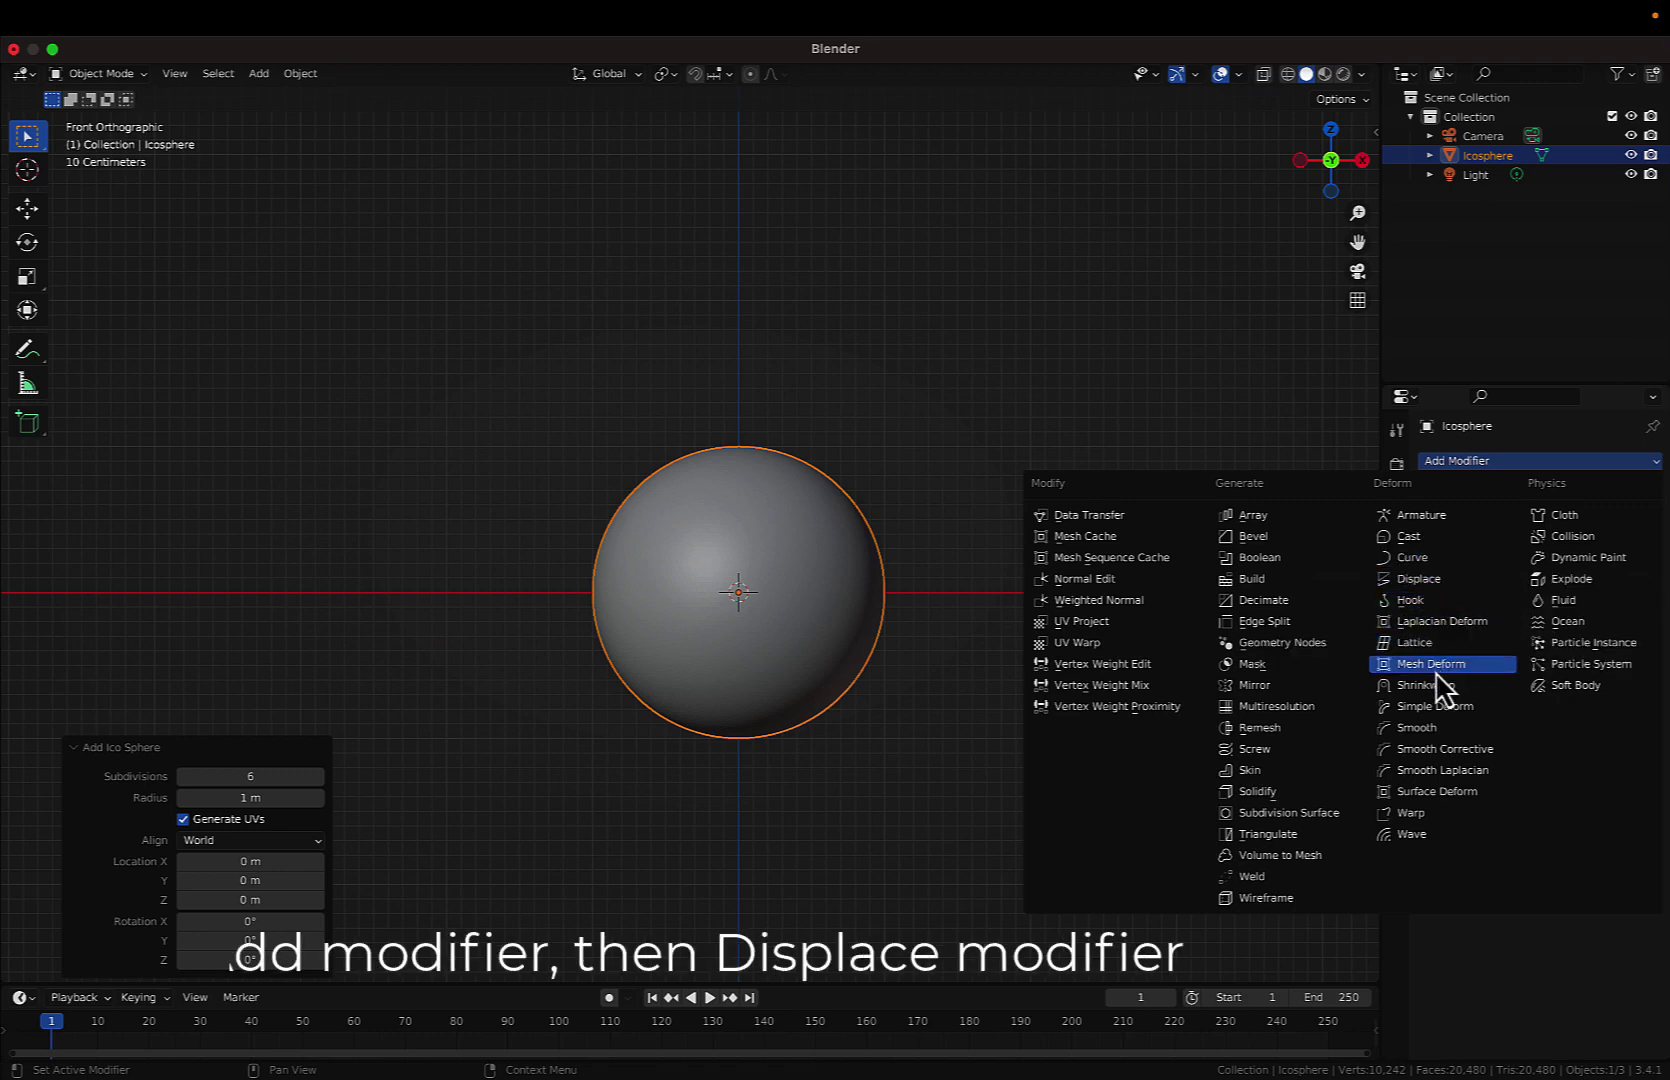
left_click(1420, 579)
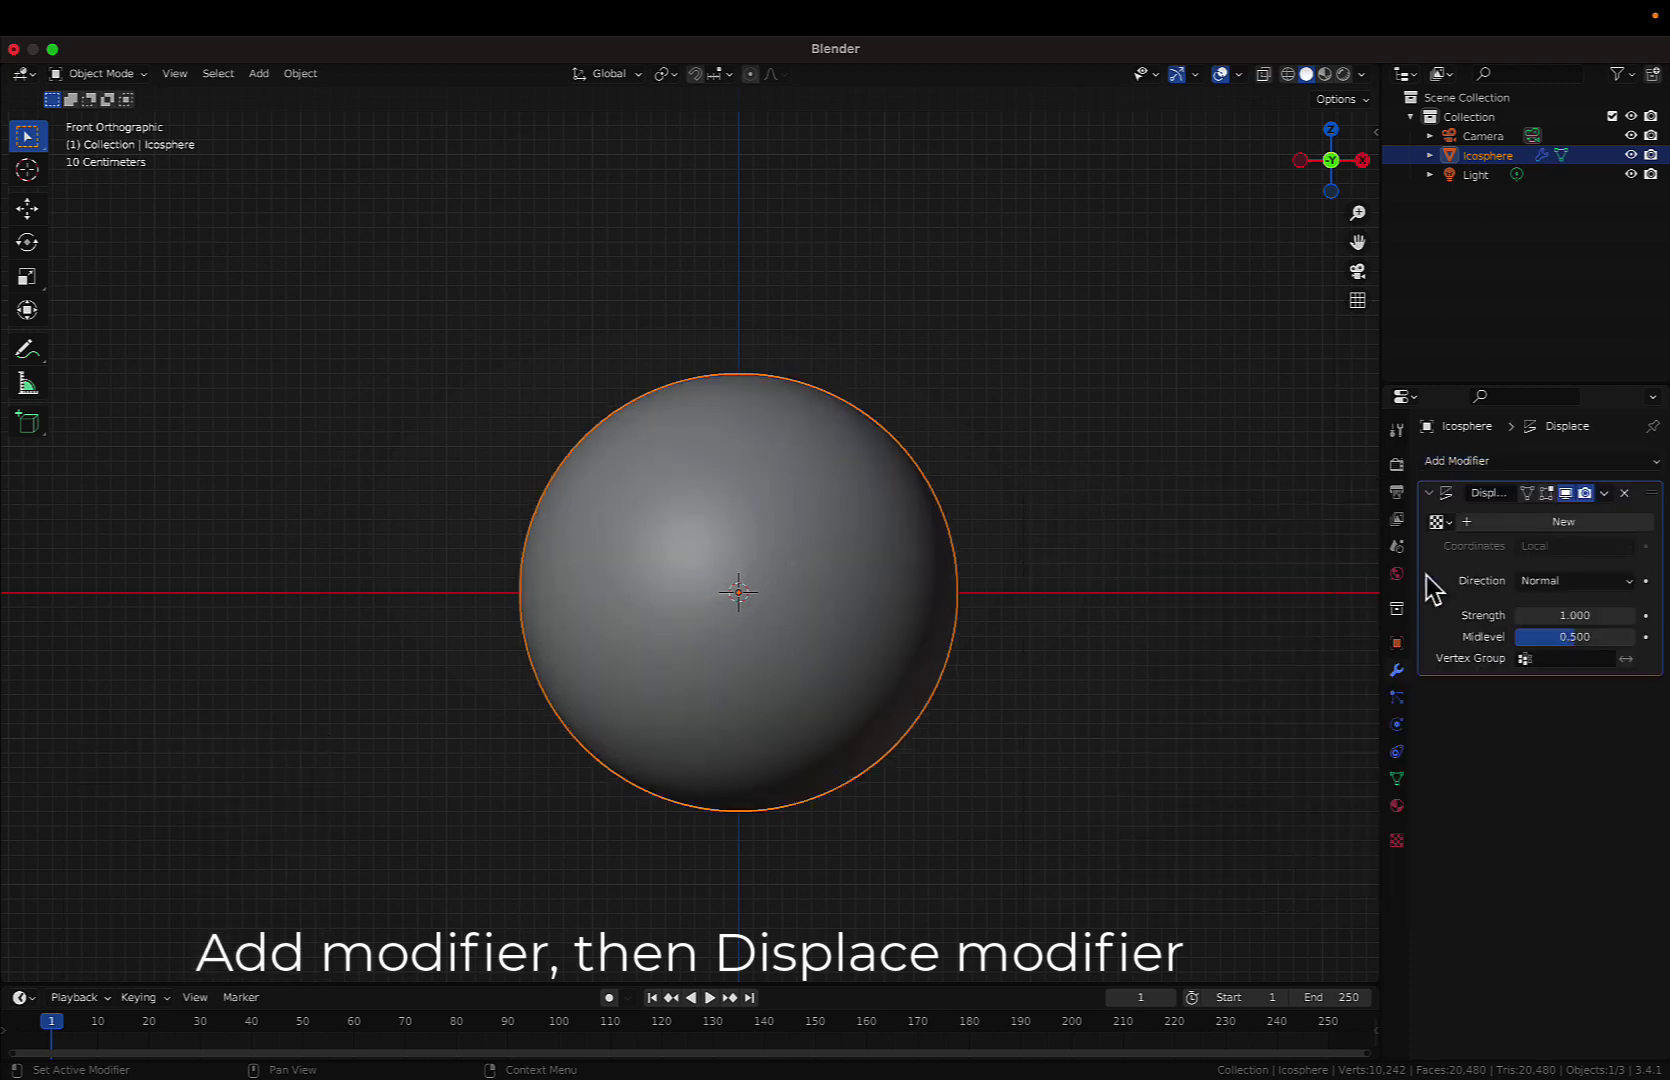
left_click(1540, 526)
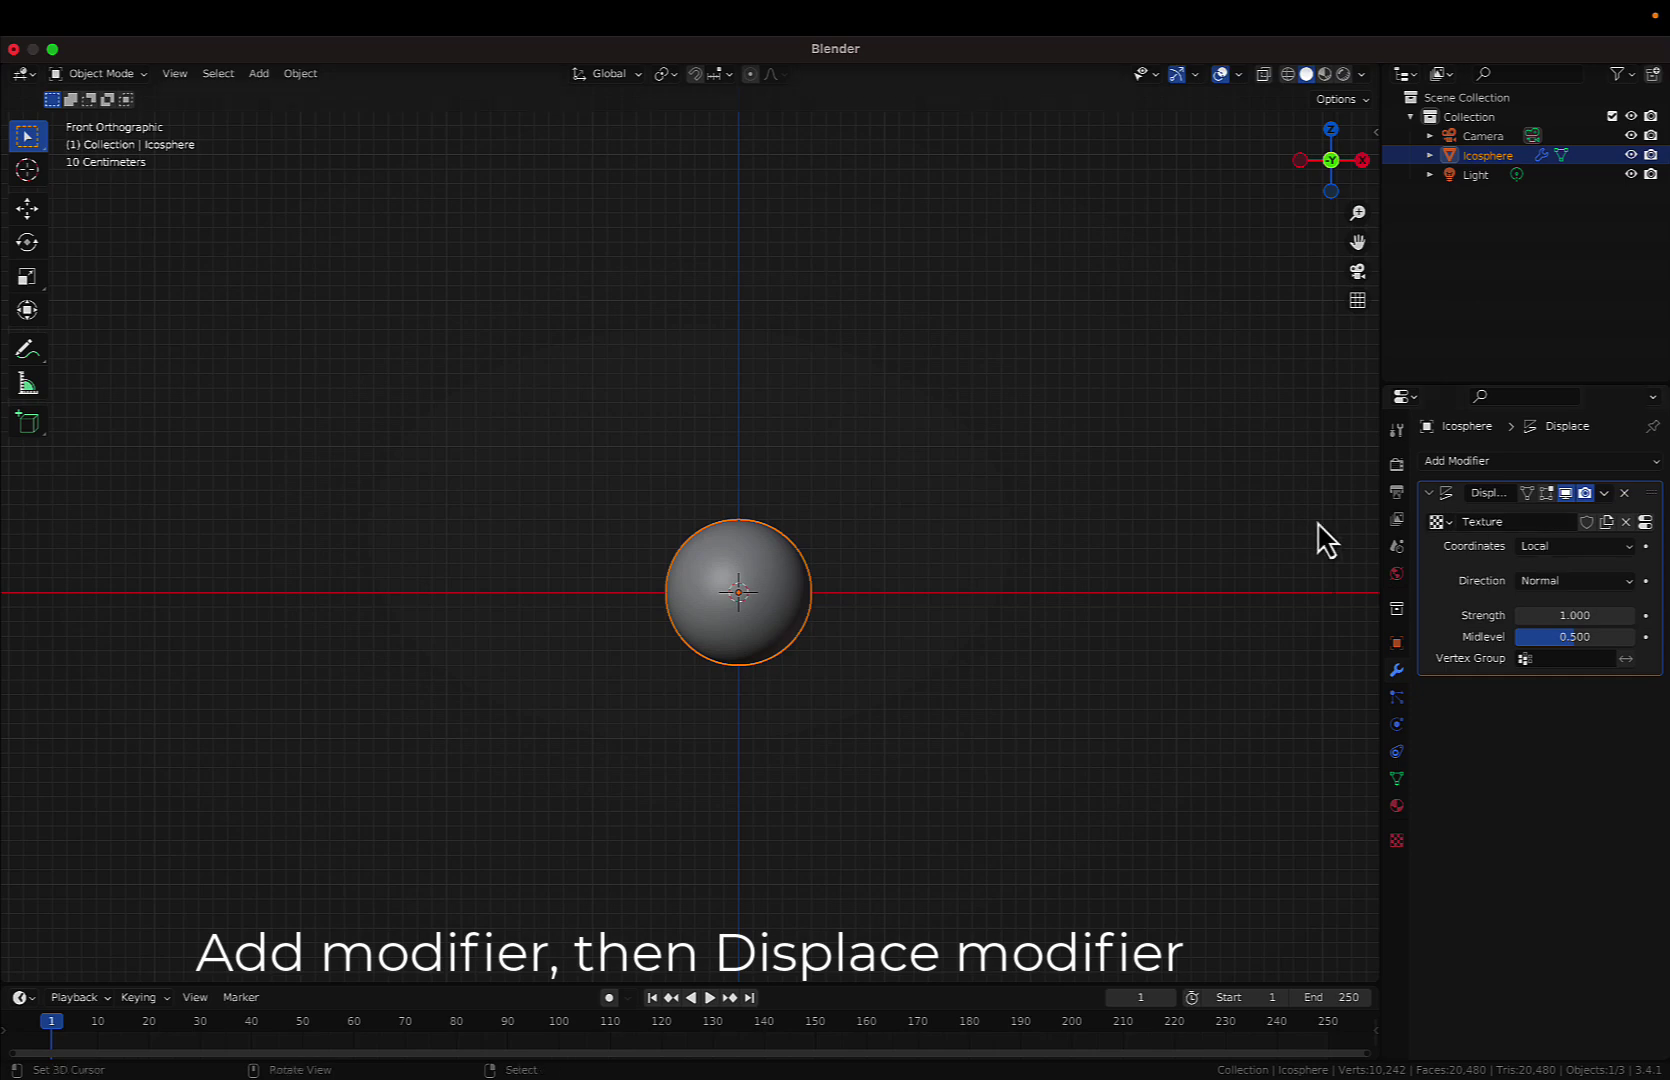
- Set the displacement texture's type to Clouds and its noise basis to Voronoi F1
left_click(1645, 521)
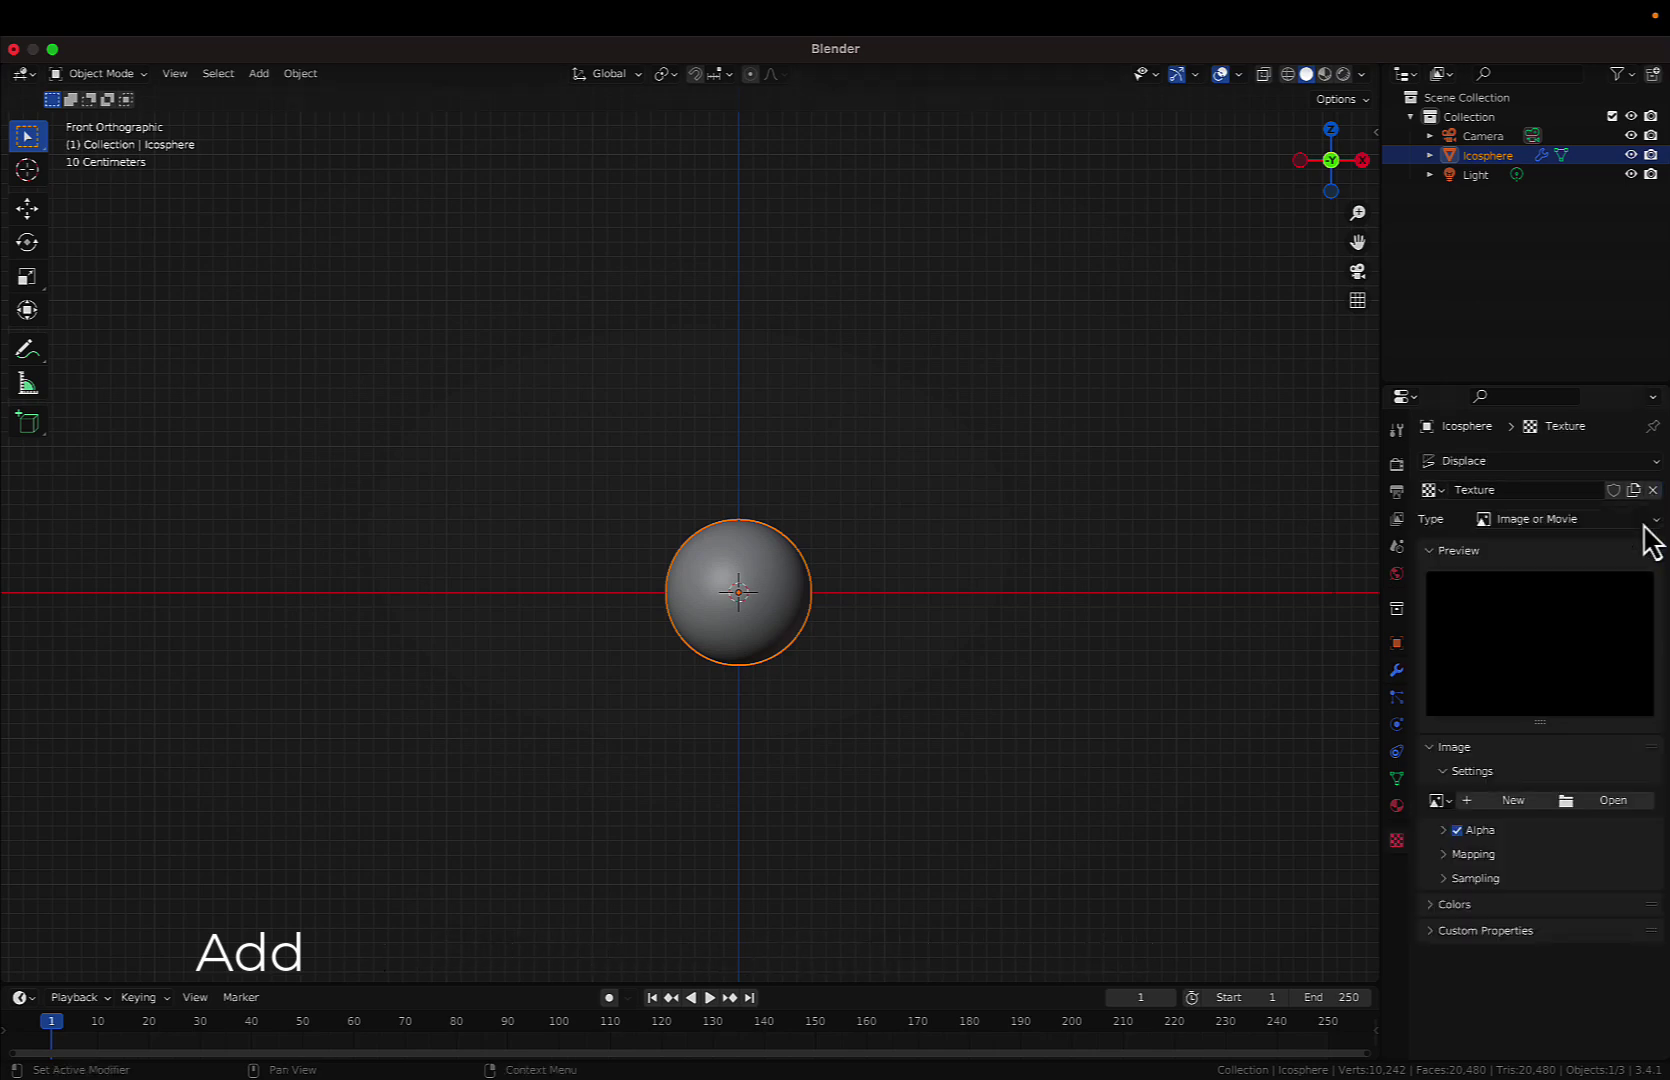
left_click(1525, 521)
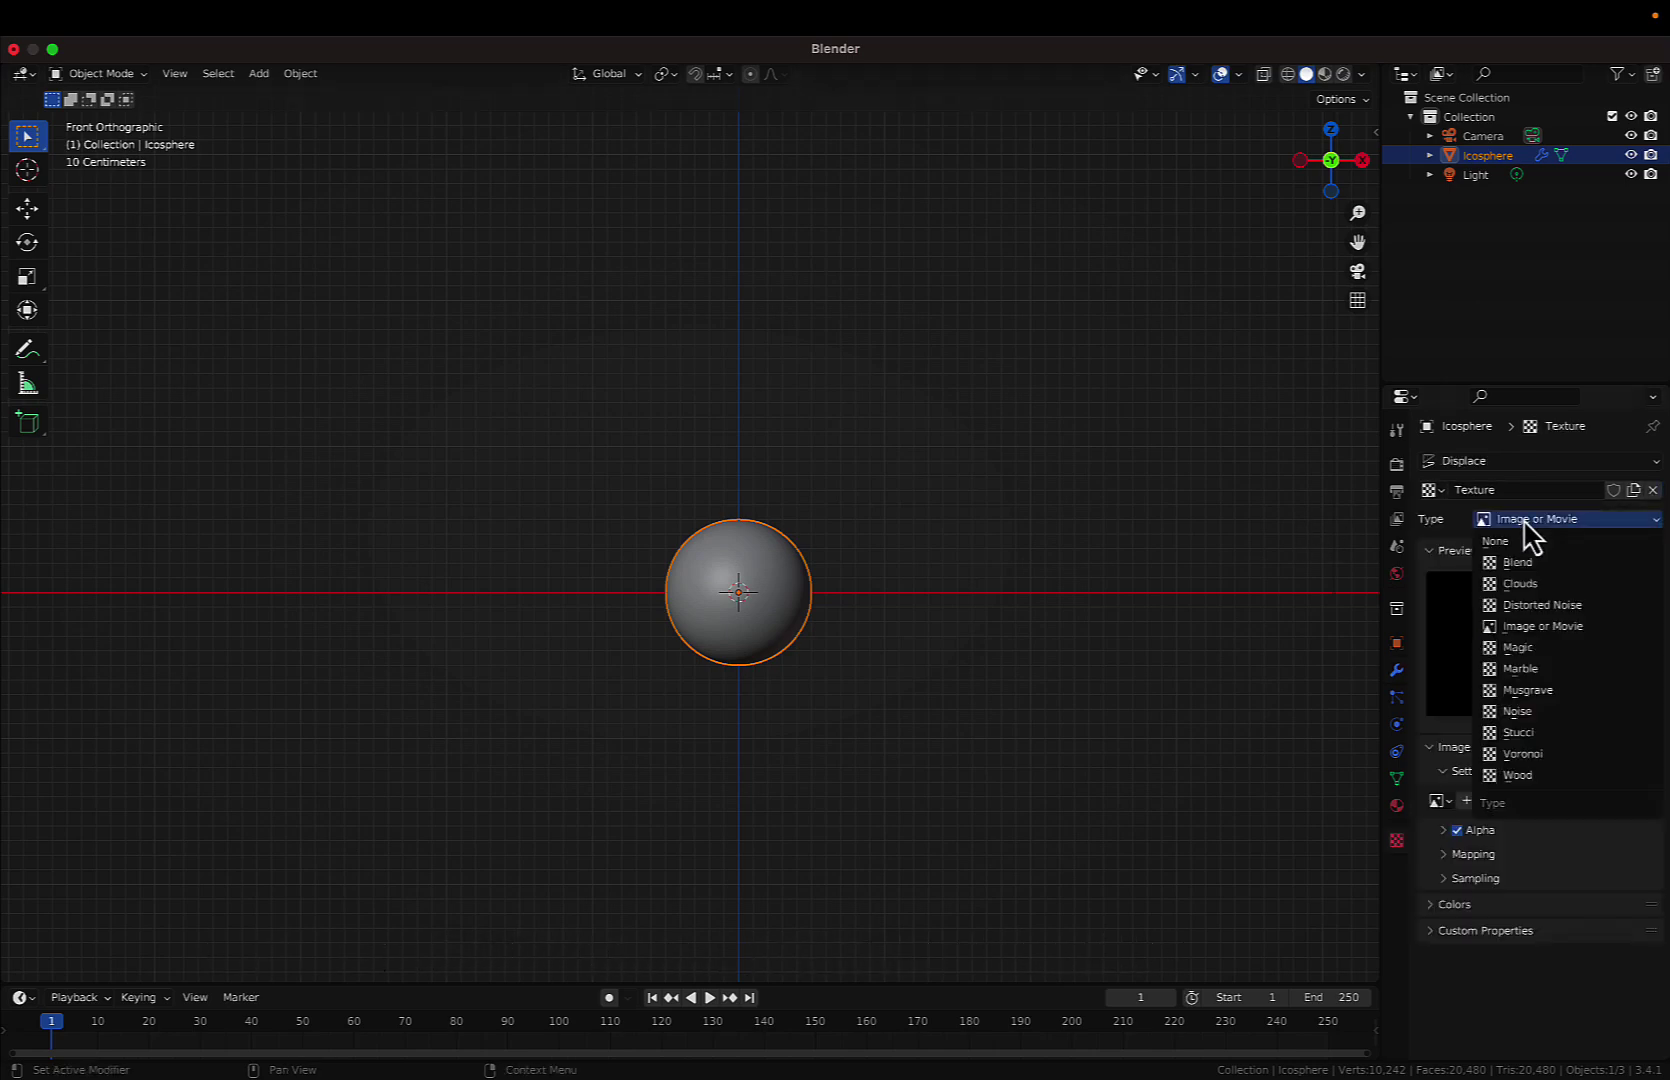
left_click(1520, 584)
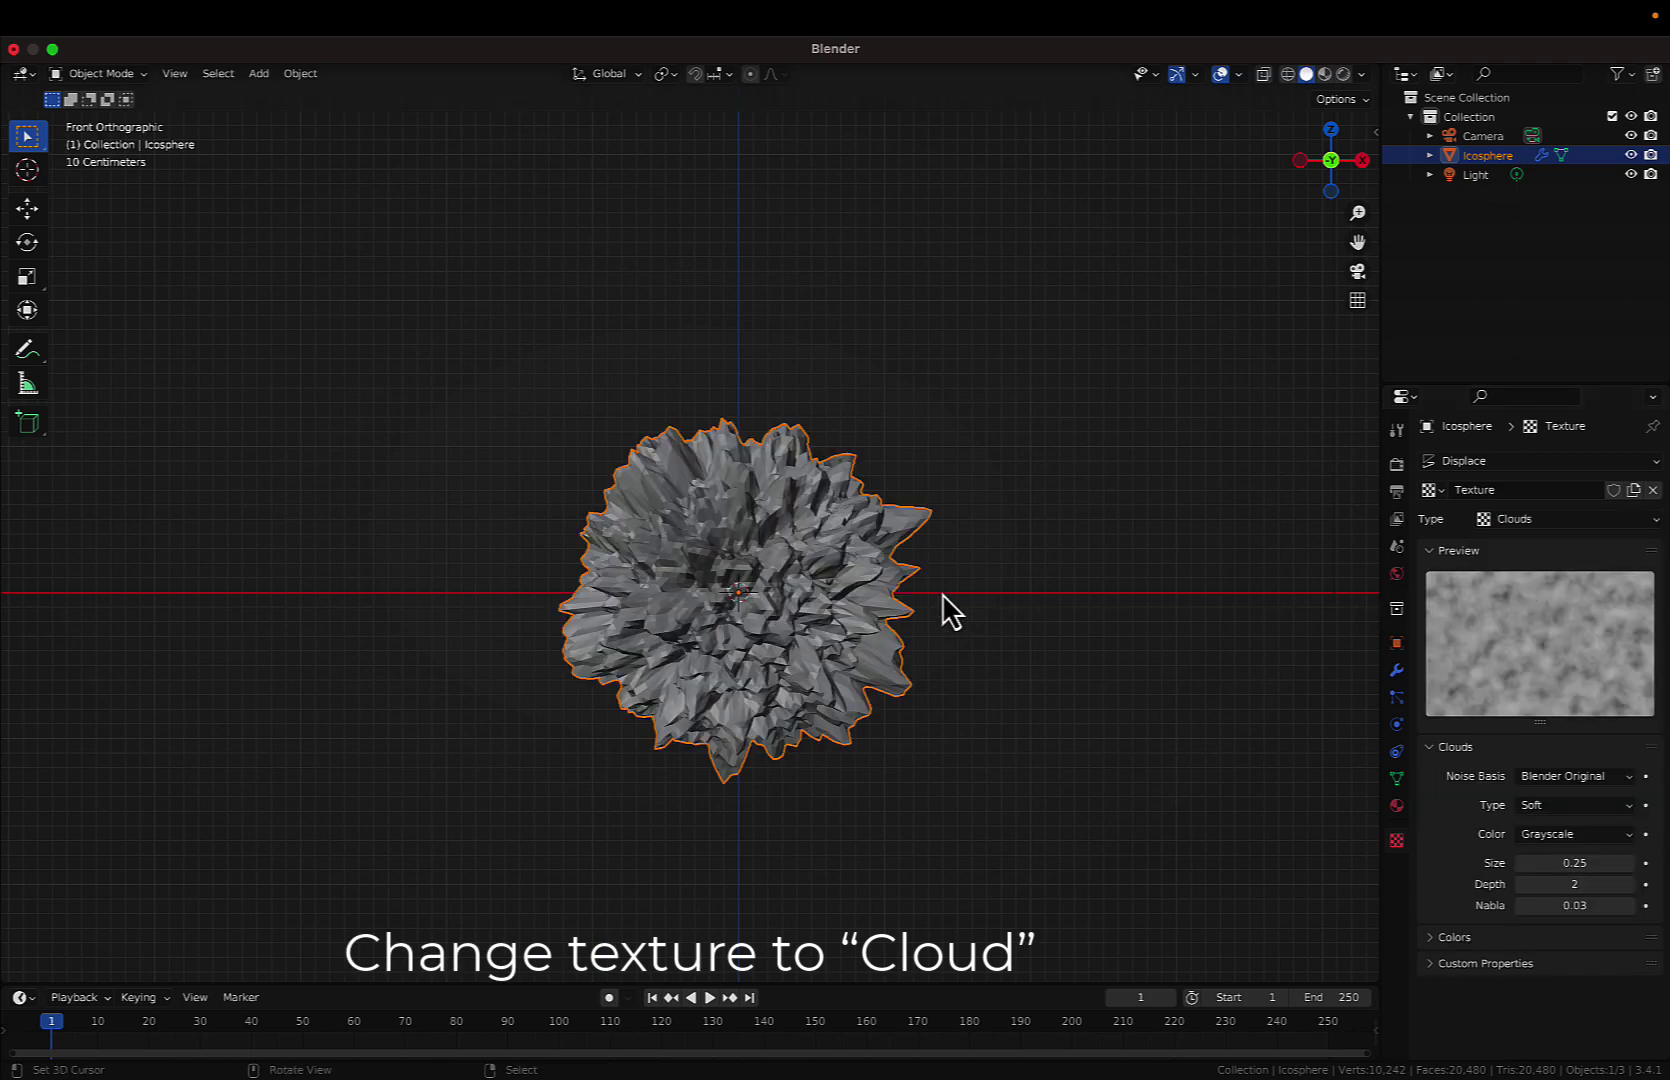
left_click(1547, 779)
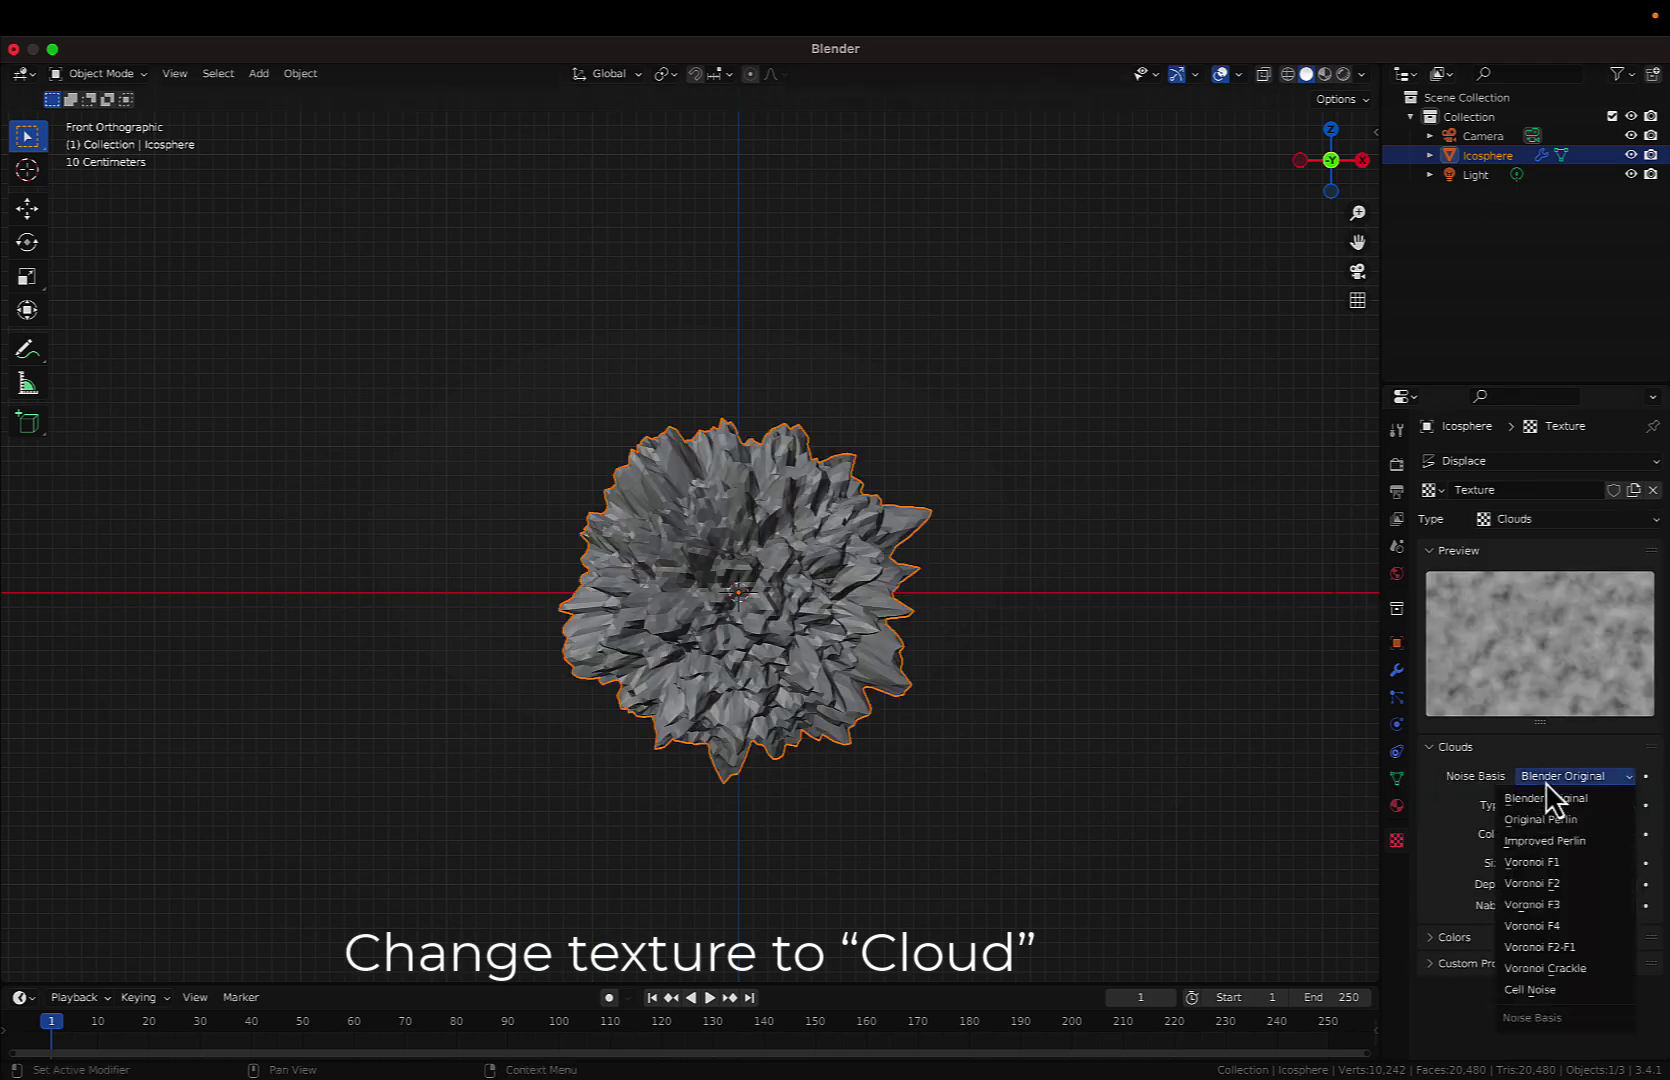
left_click(1527, 863)
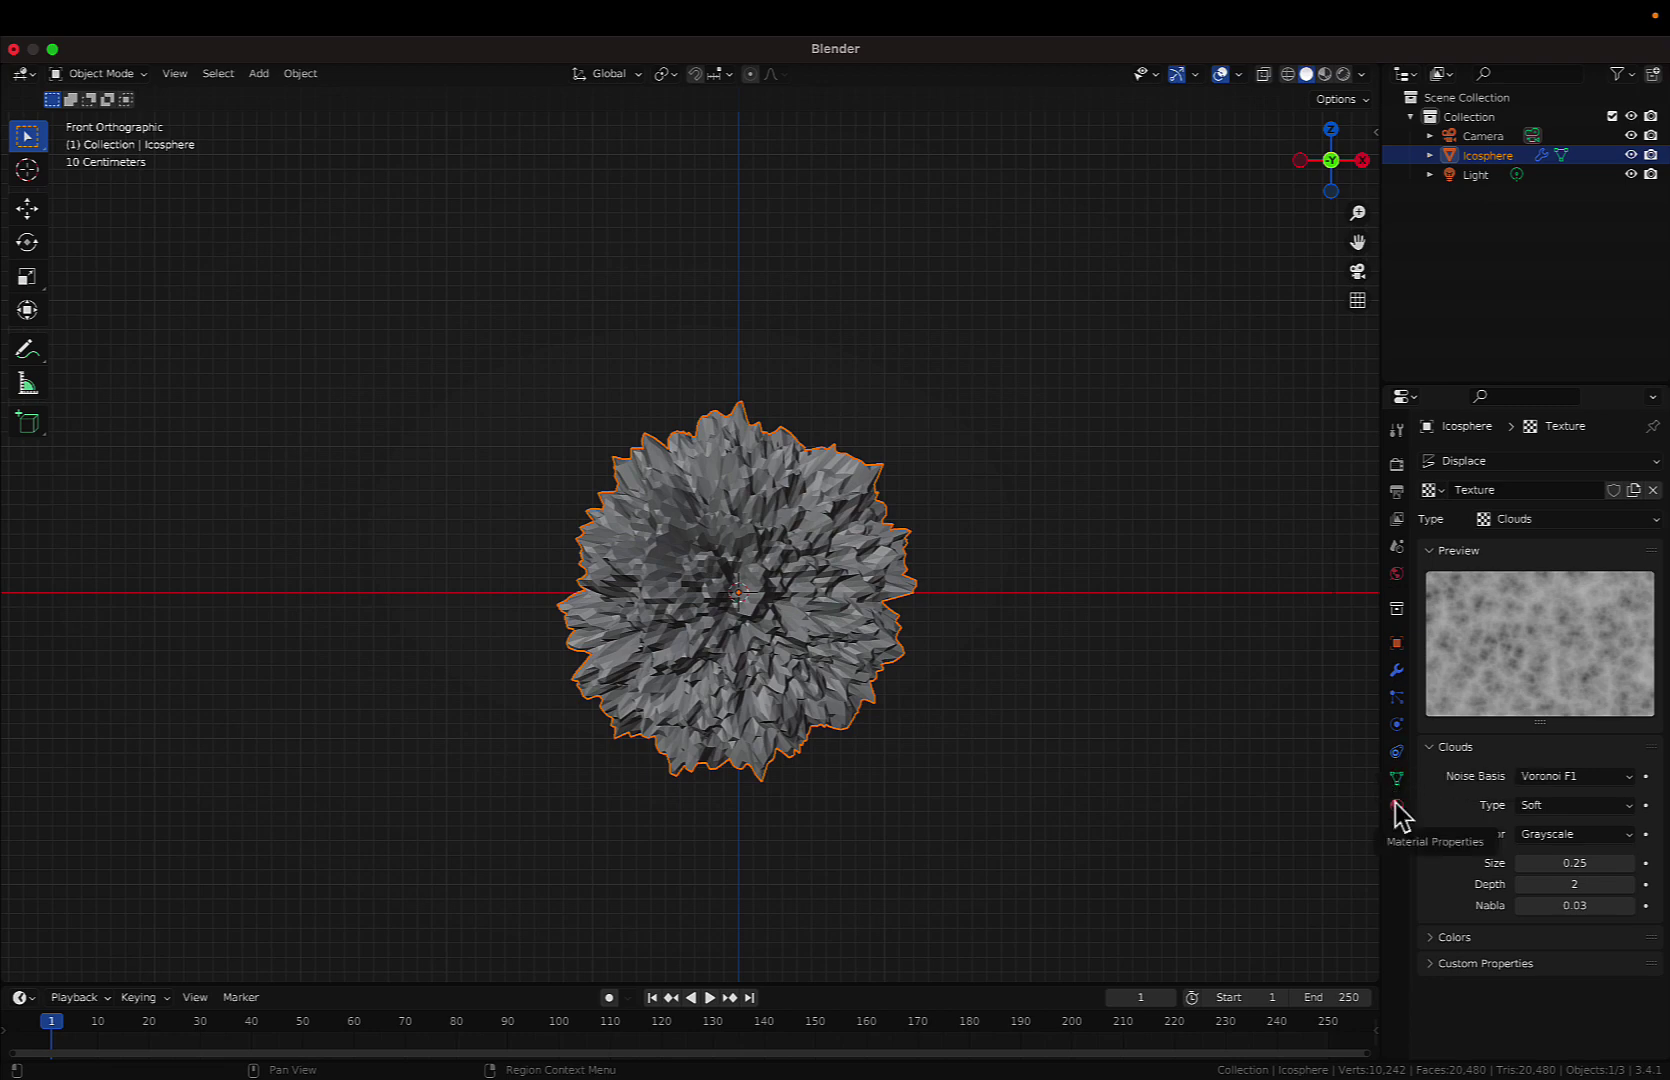
- Set the icosphere's Displace modifier strength to -0.25
left_click(1397, 695)
left_click(1397, 672)
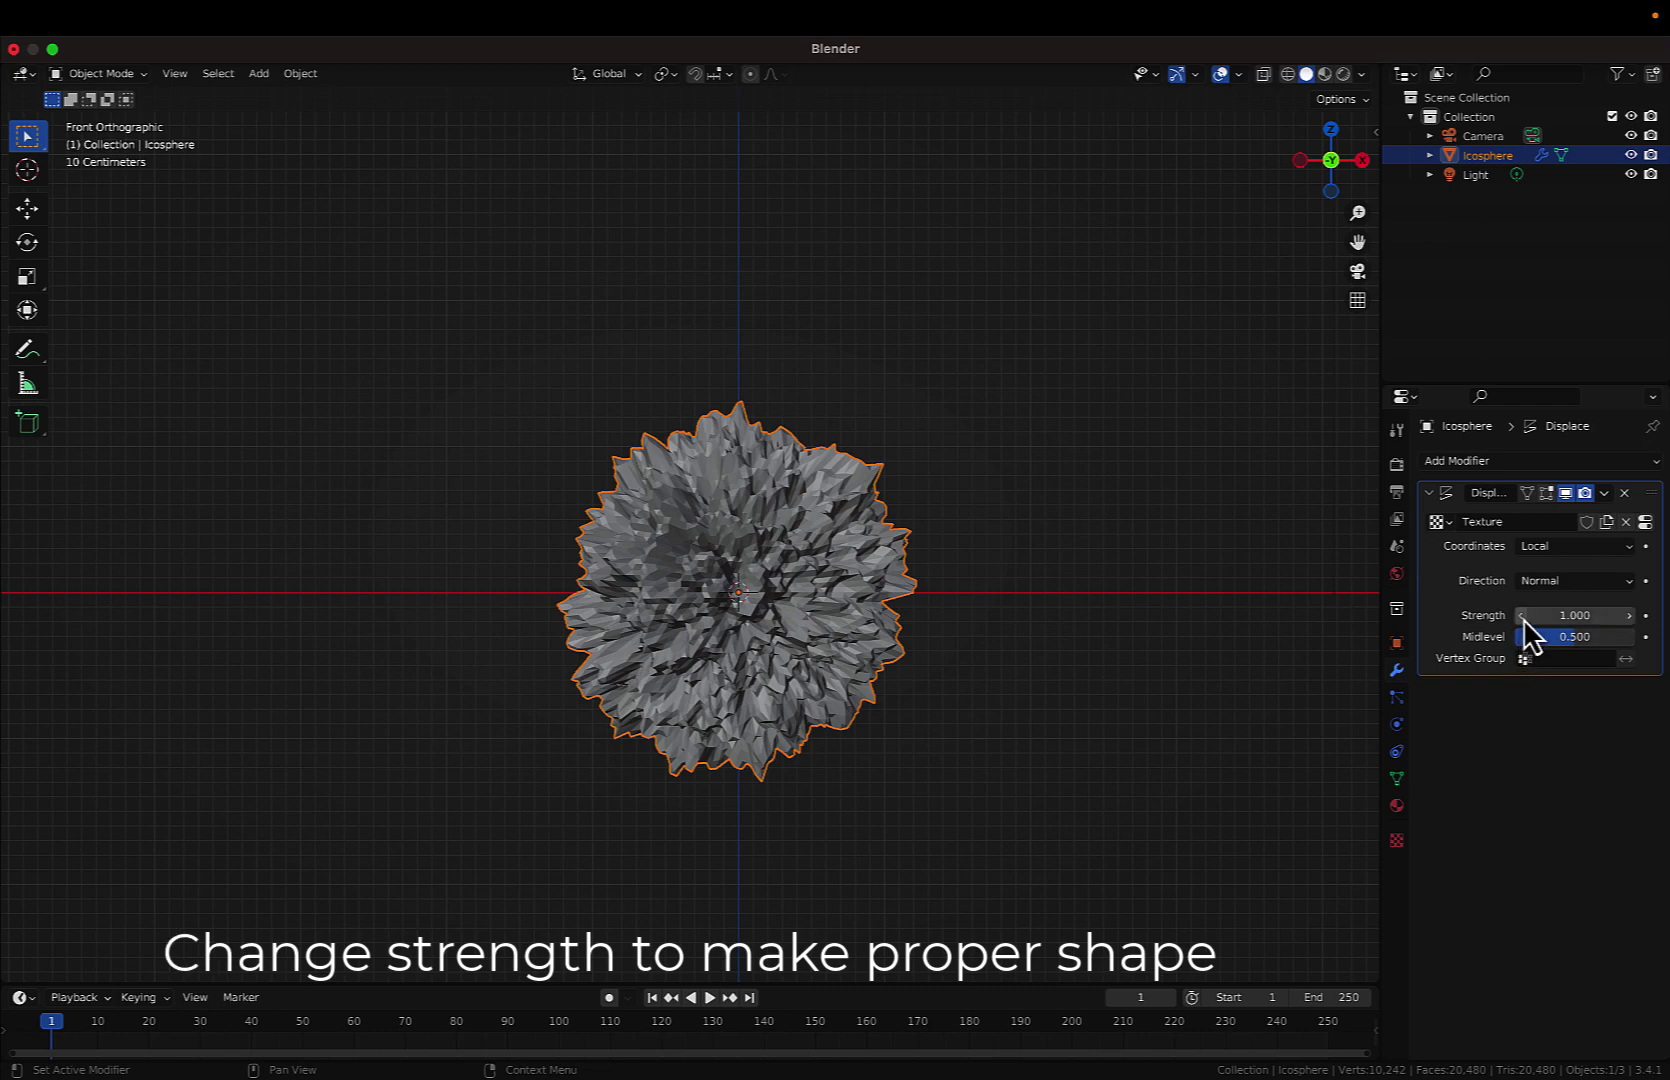
left_click_drag(1523, 617, 1466, 617)
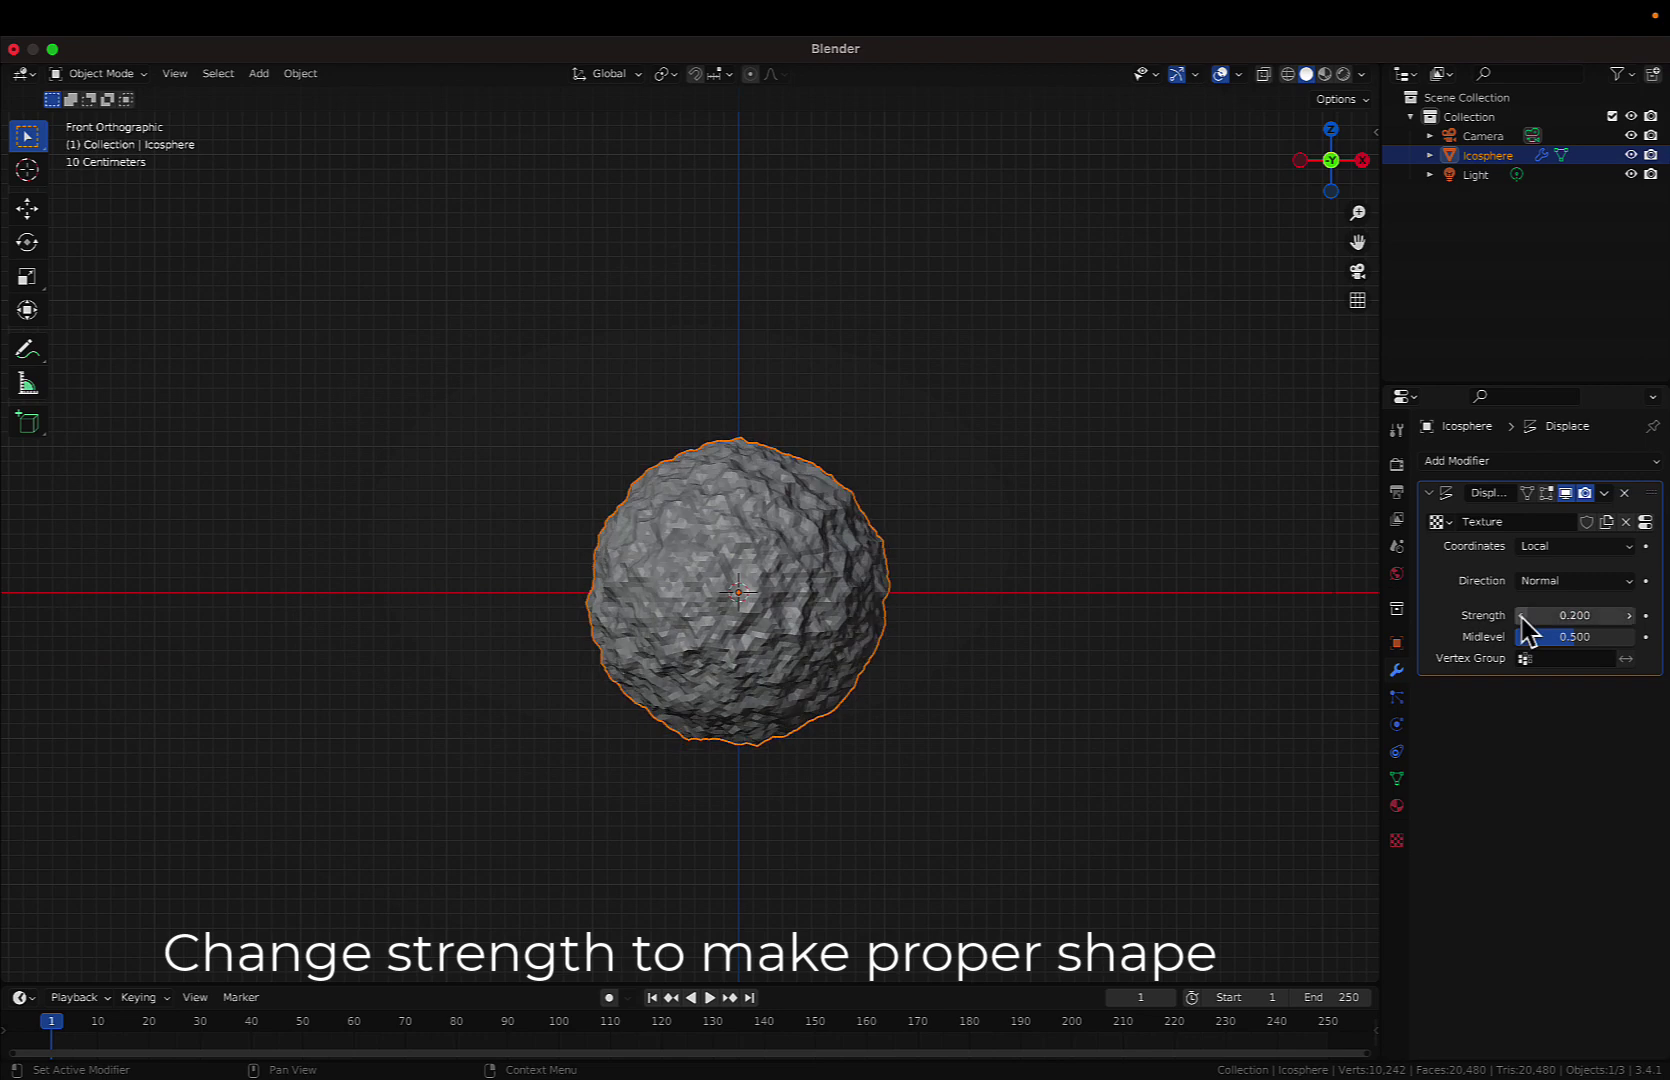
left_click(1522, 616)
left_click(1522, 616)
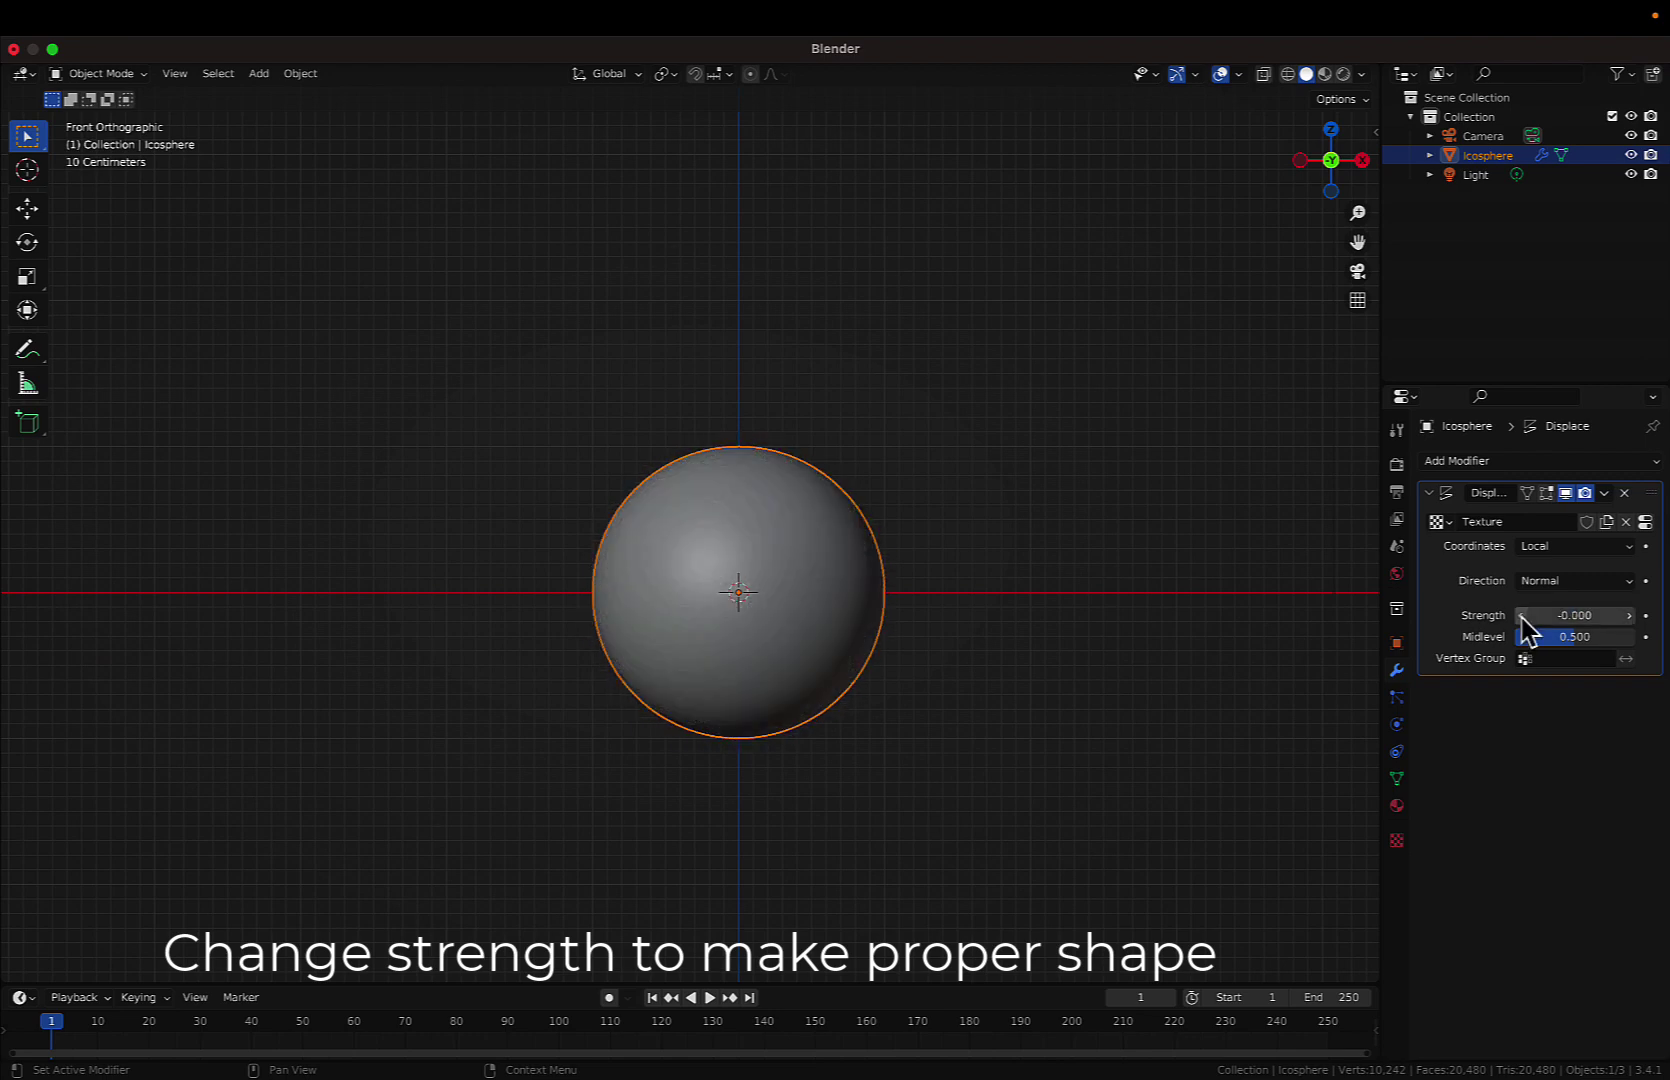
left_click(1522, 616)
left_click(1522, 616)
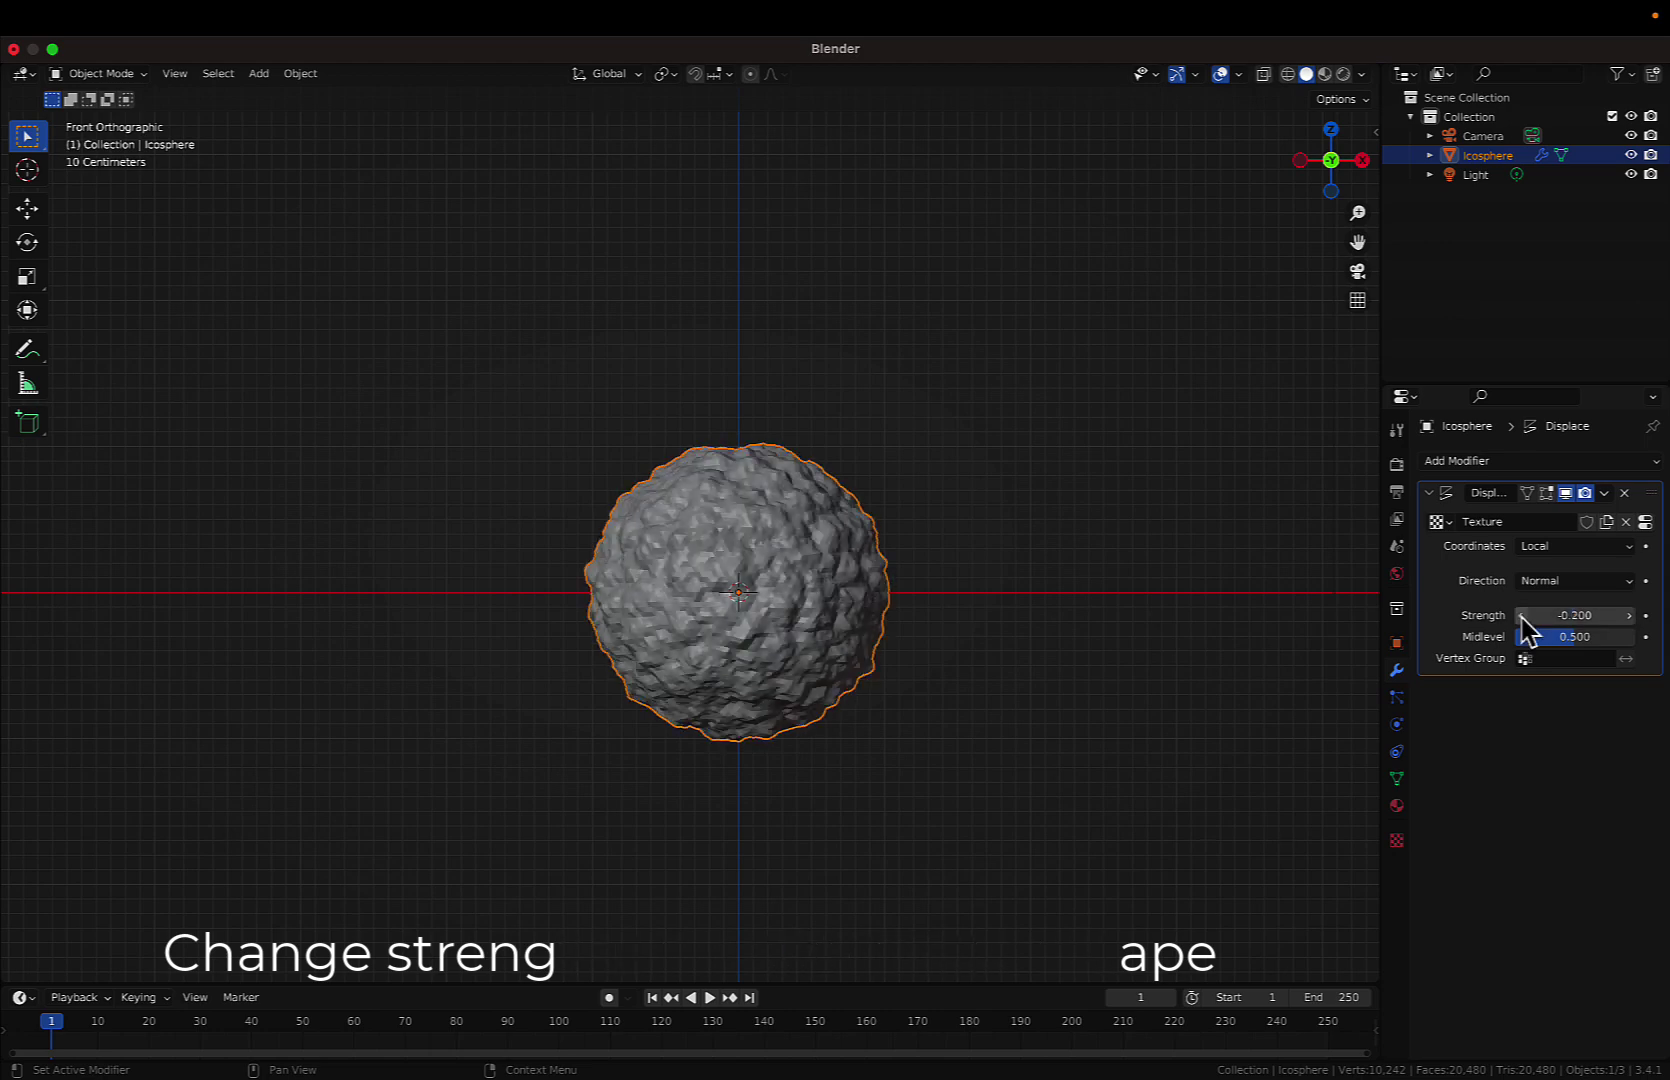
left_click(1522, 616)
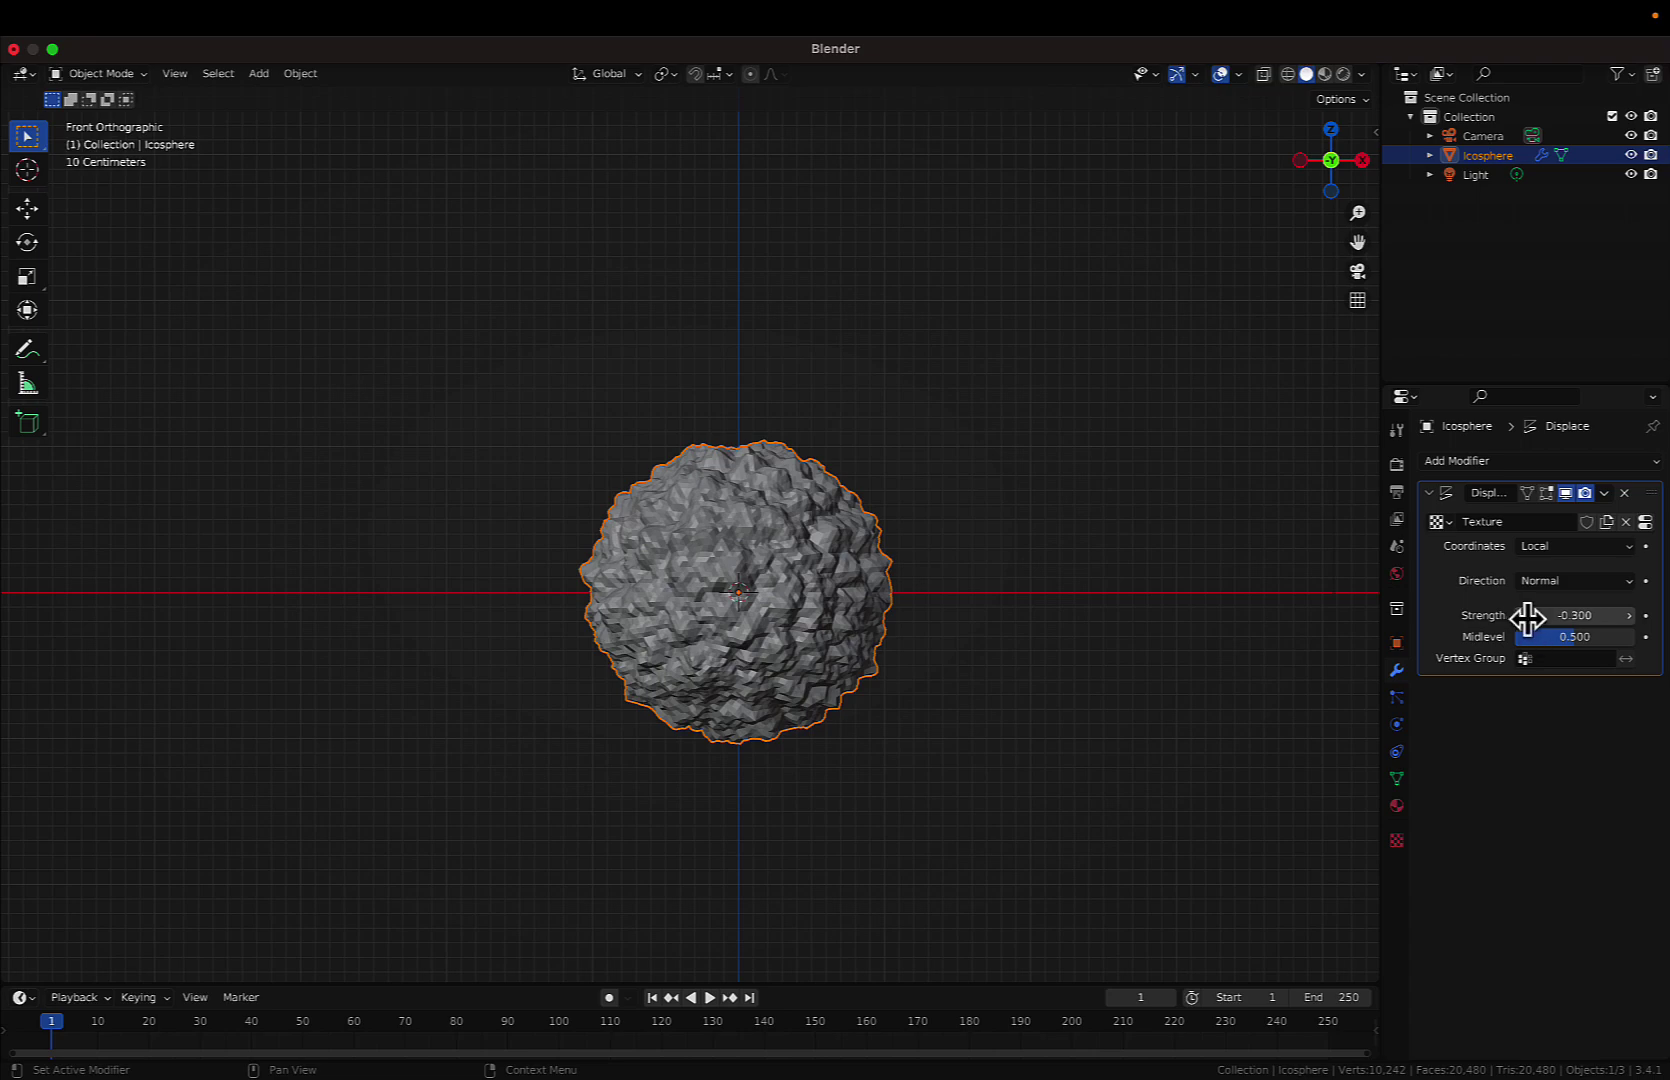
left_click(1557, 617)
type("-0.")
key("Return")
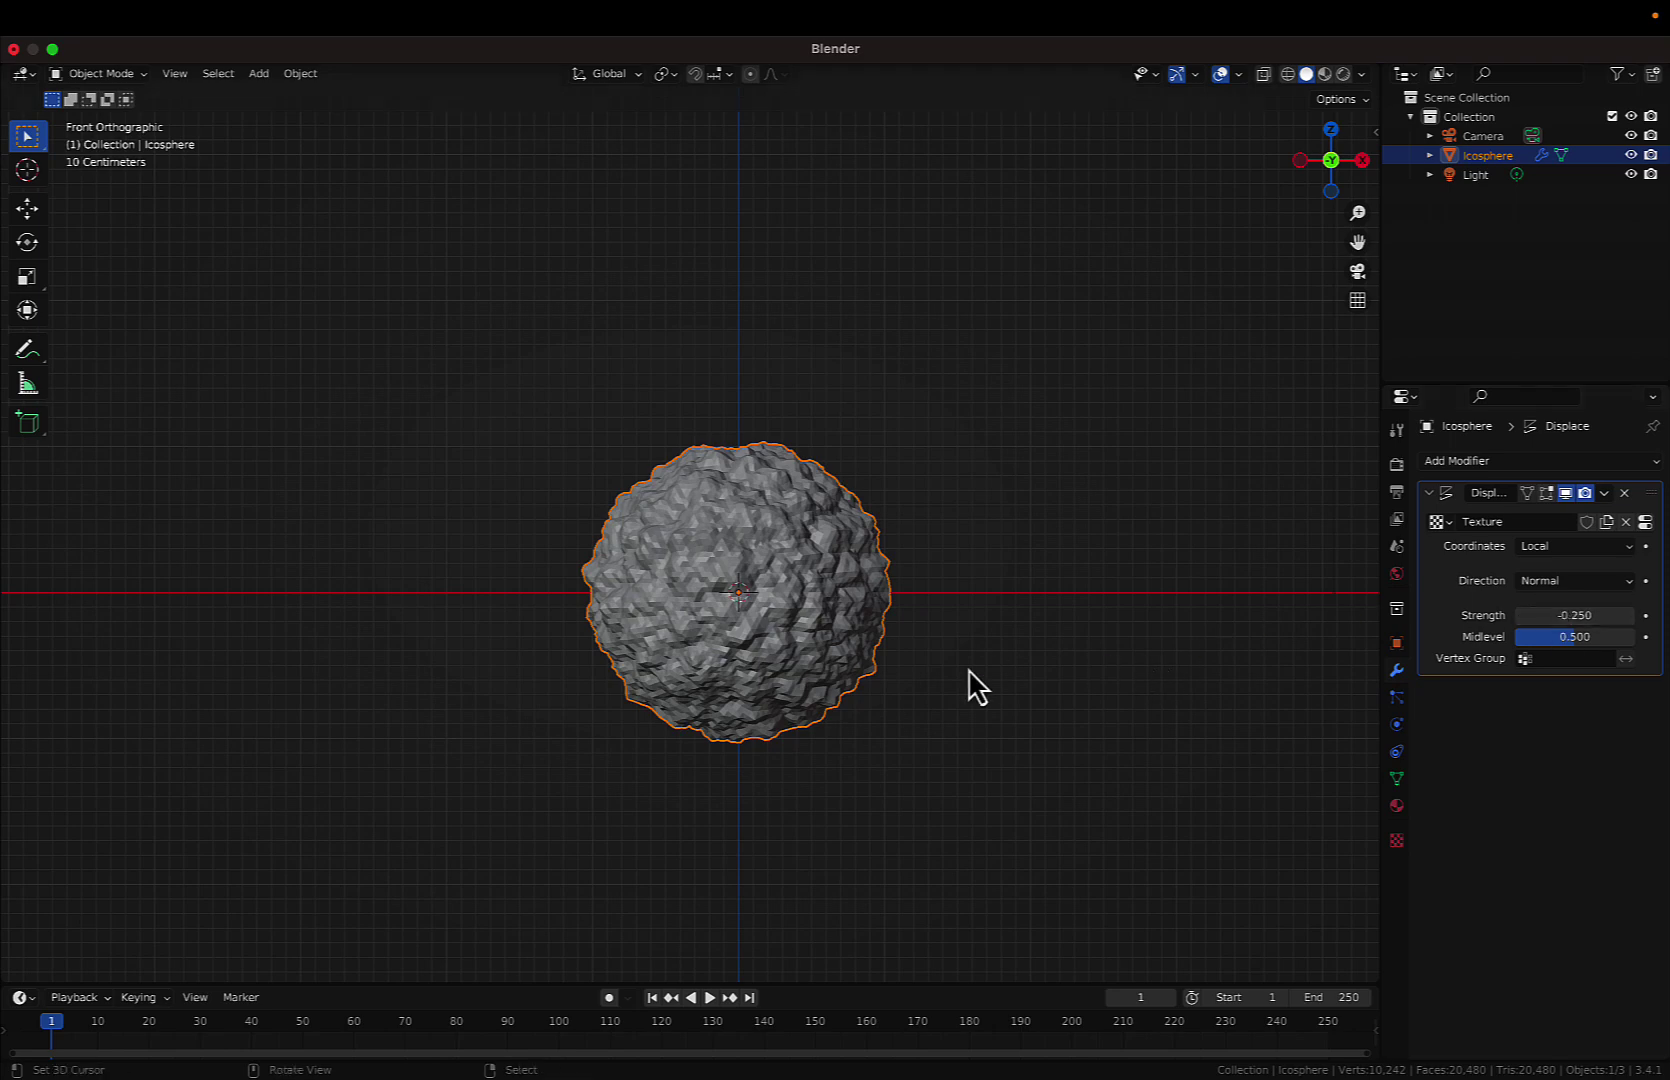
- Return to the front orthographic view and rename the icosphere object as nucleolus
middle_click_drag(968, 667, 968, 667)
key("grave")
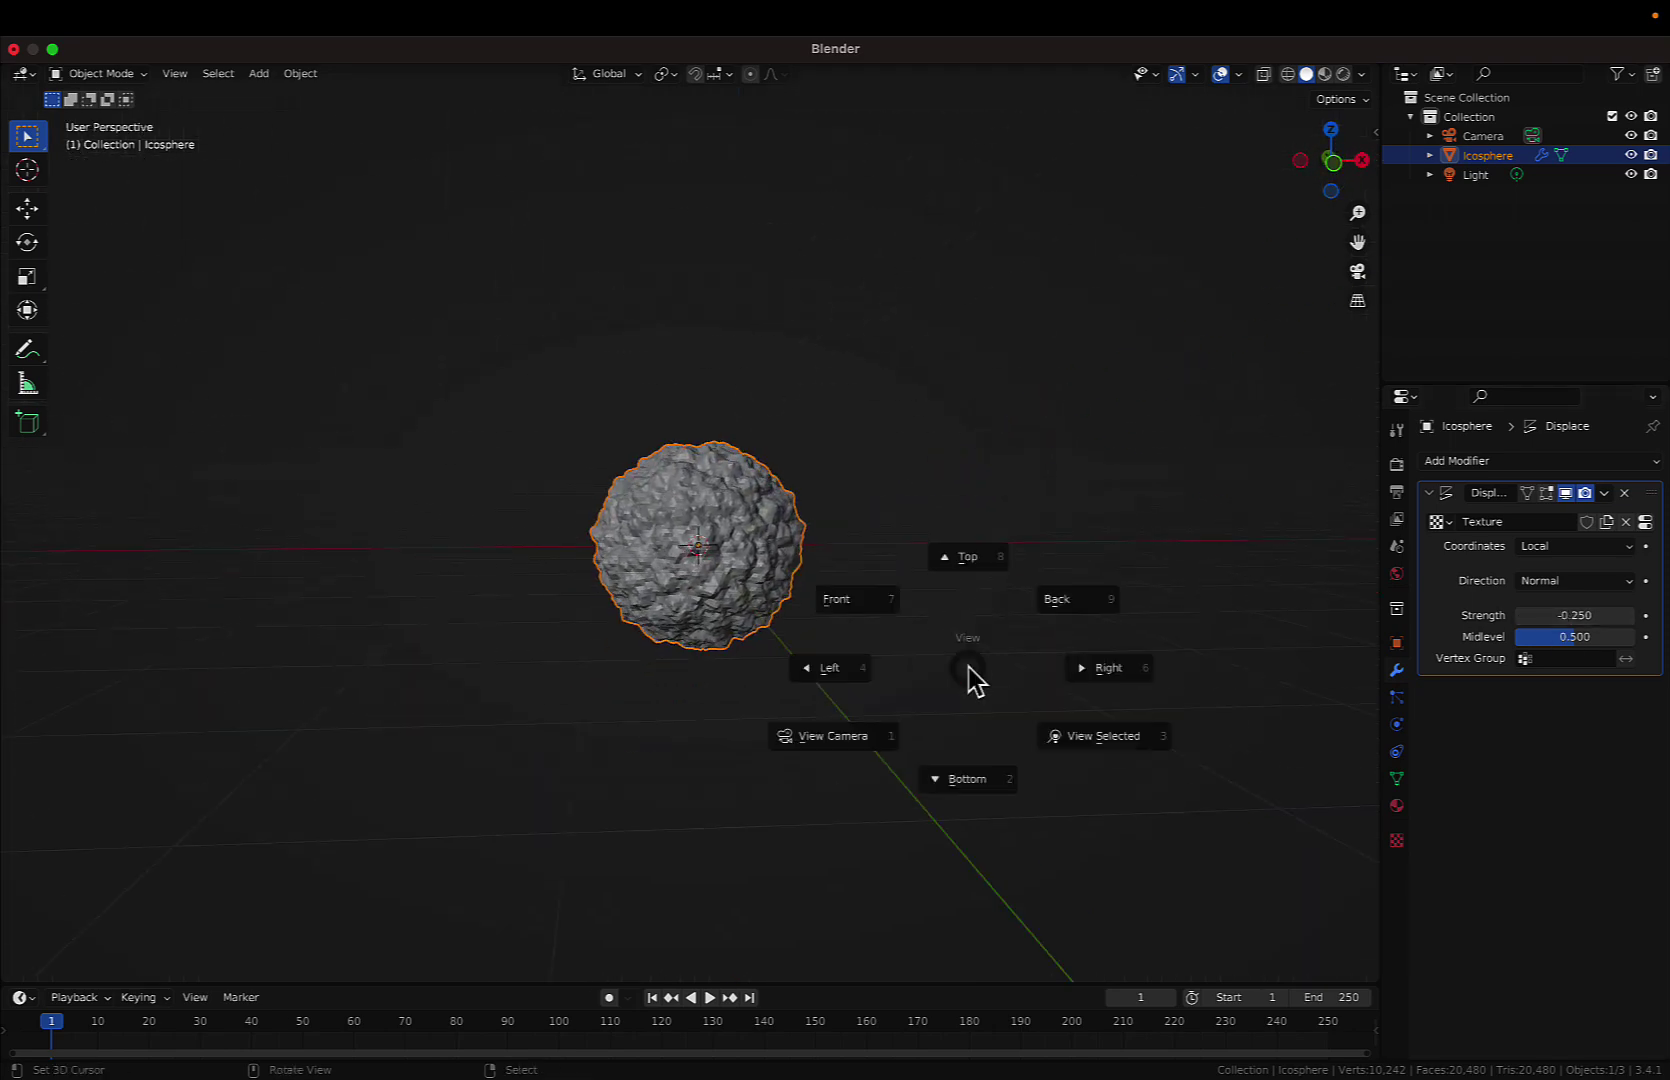
left_click(855, 600)
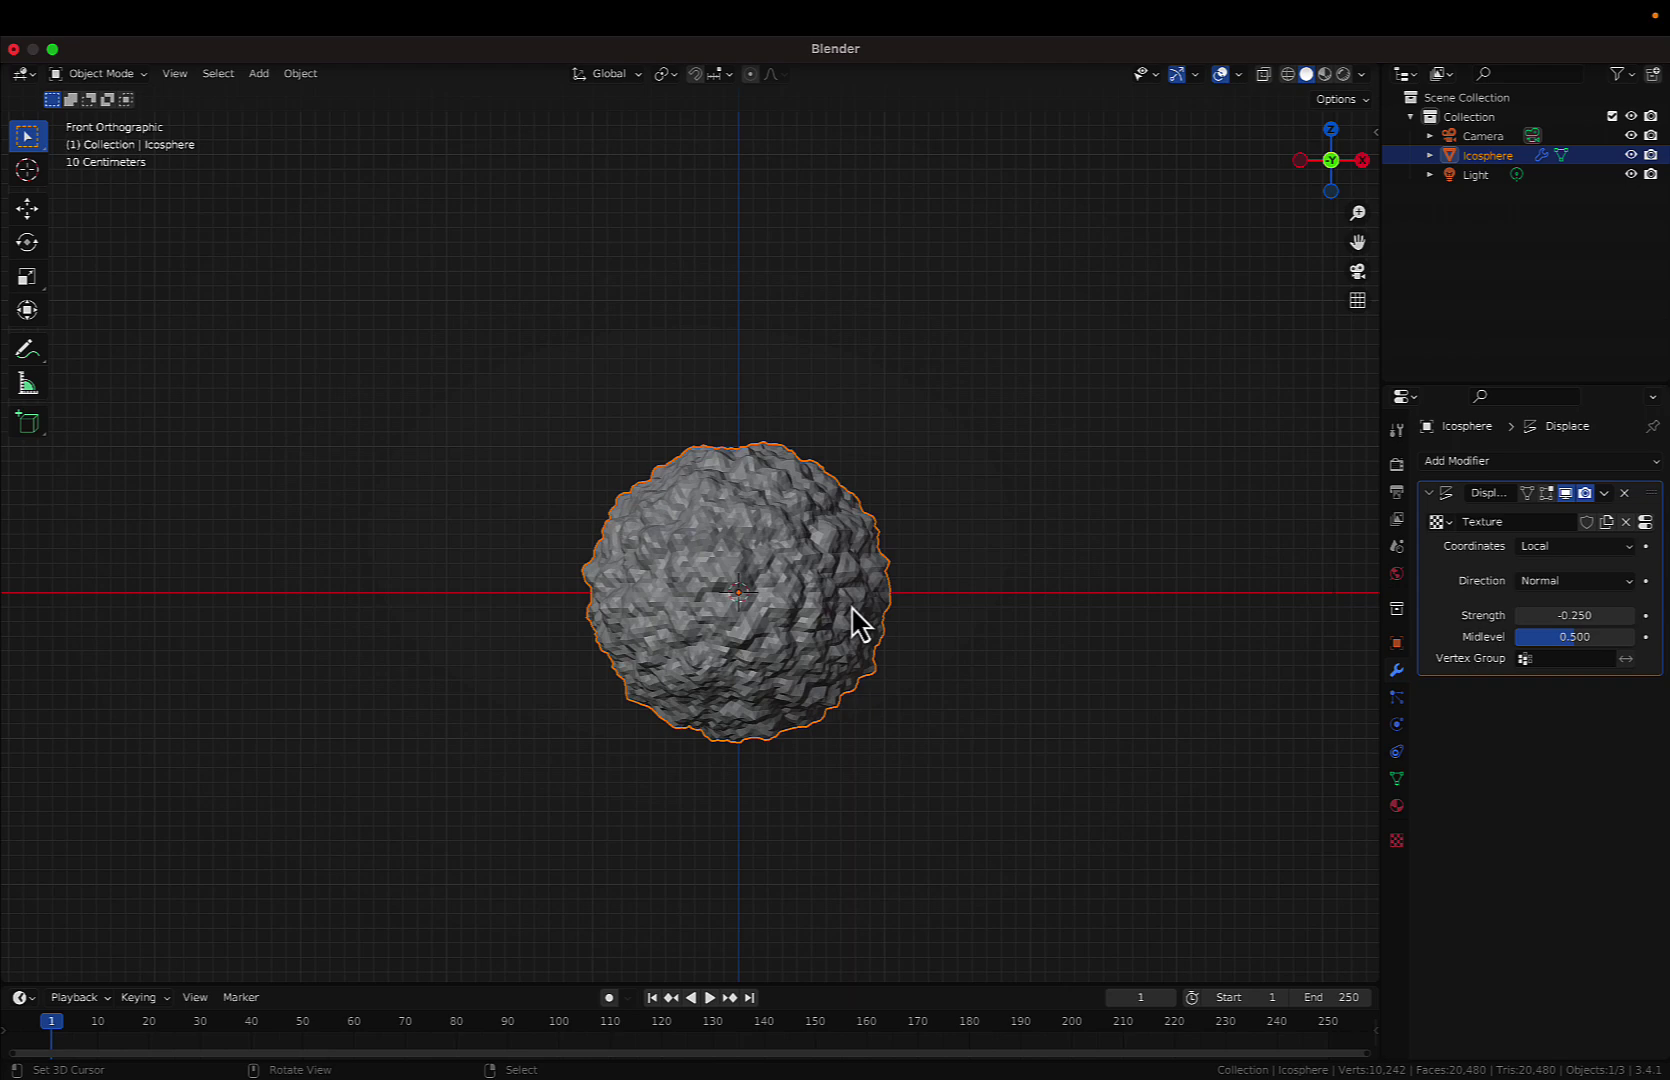
double_click(1477, 155)
type("nu")
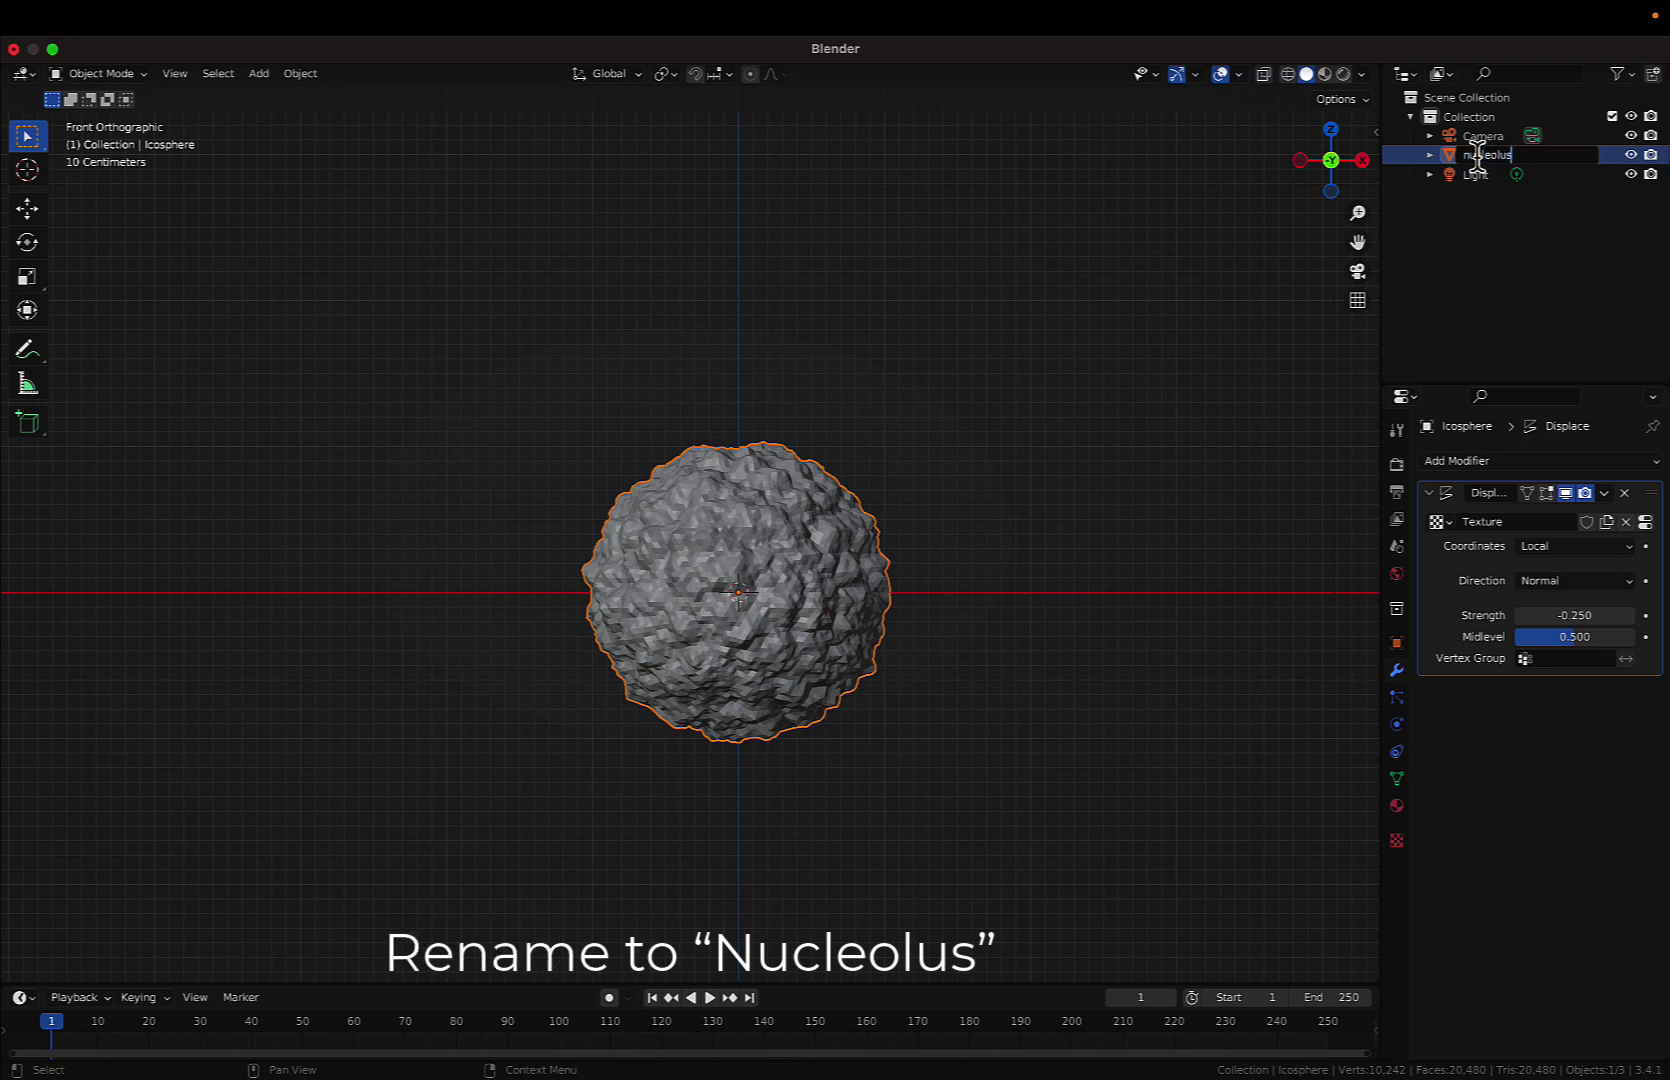
type("cleolus")
key("Return")
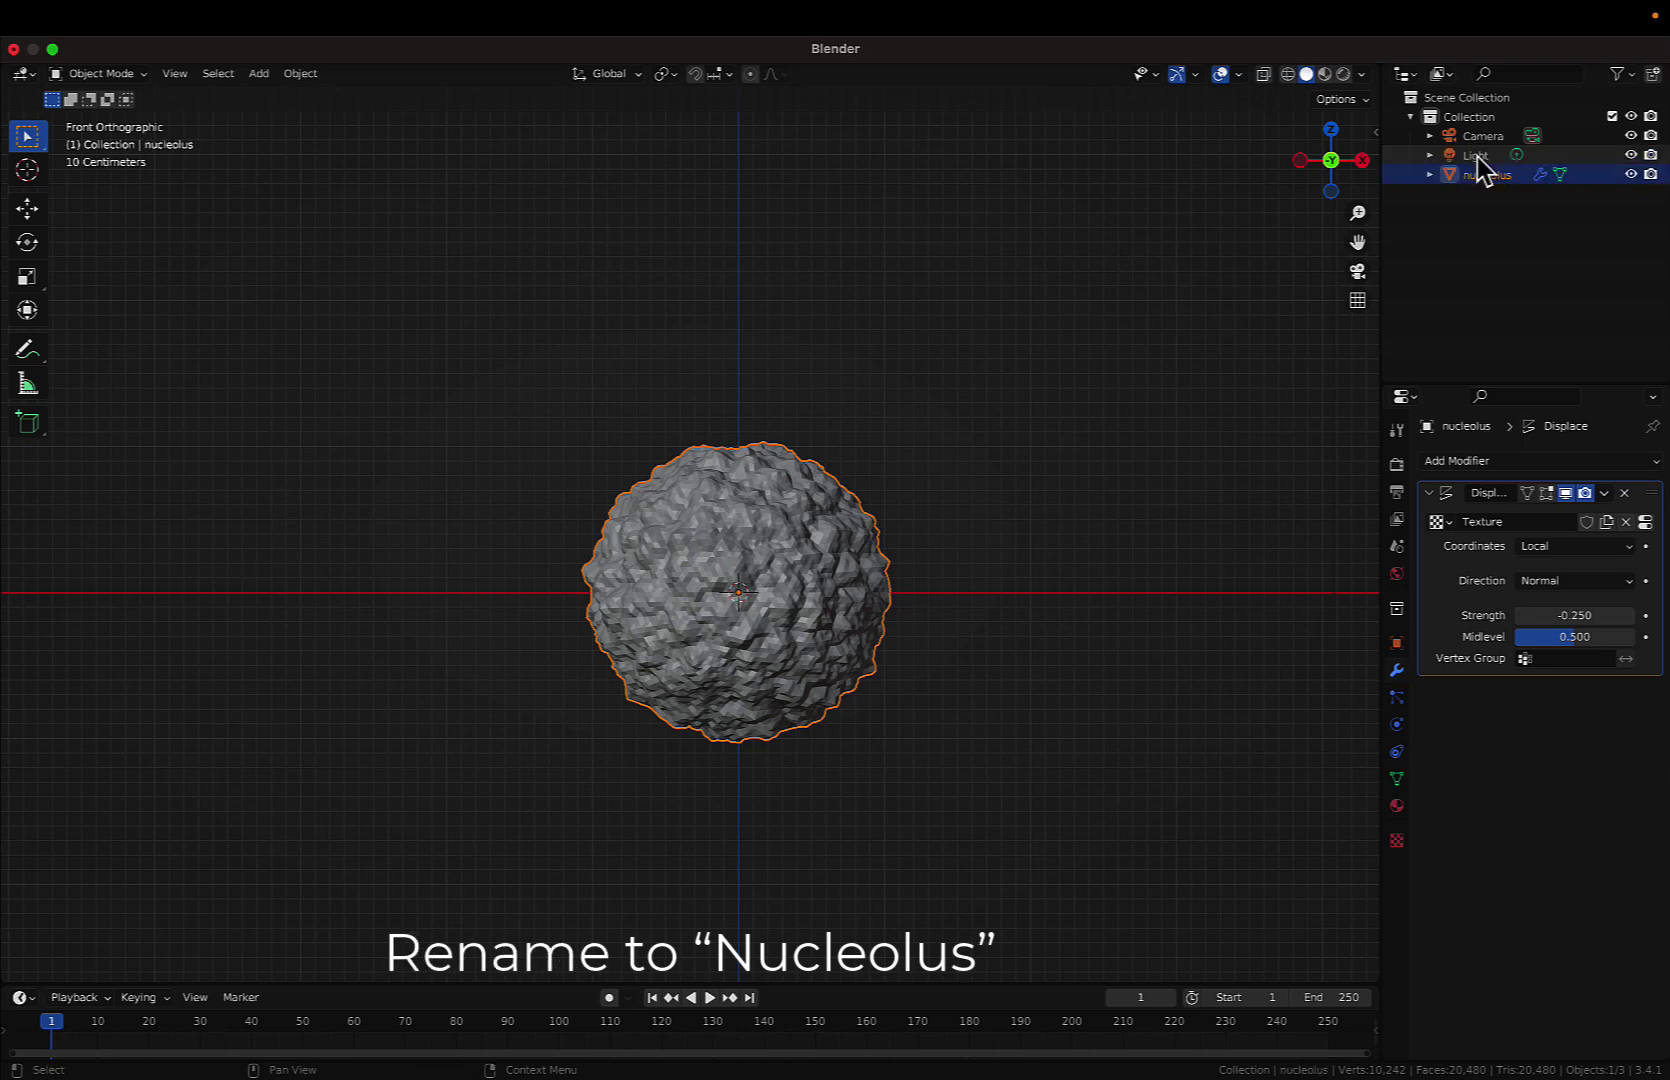
- Apply Shade Smooth to the nucleolus
key("F3")
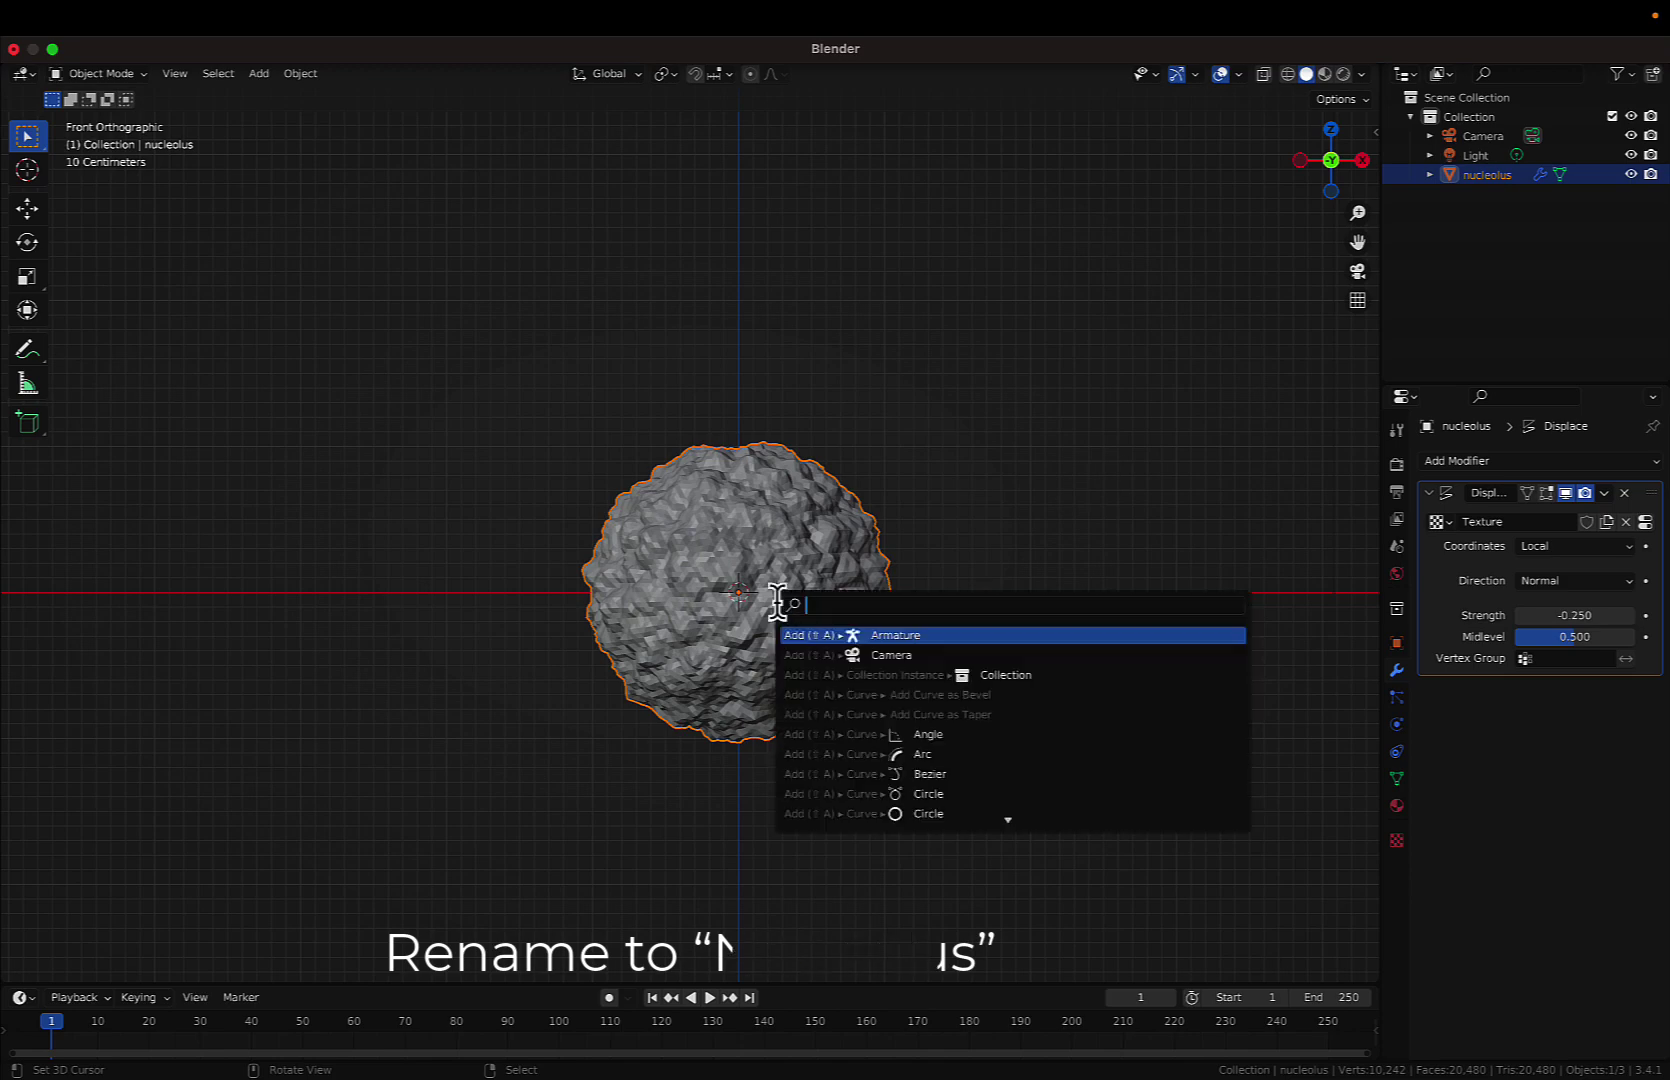
type("smooth")
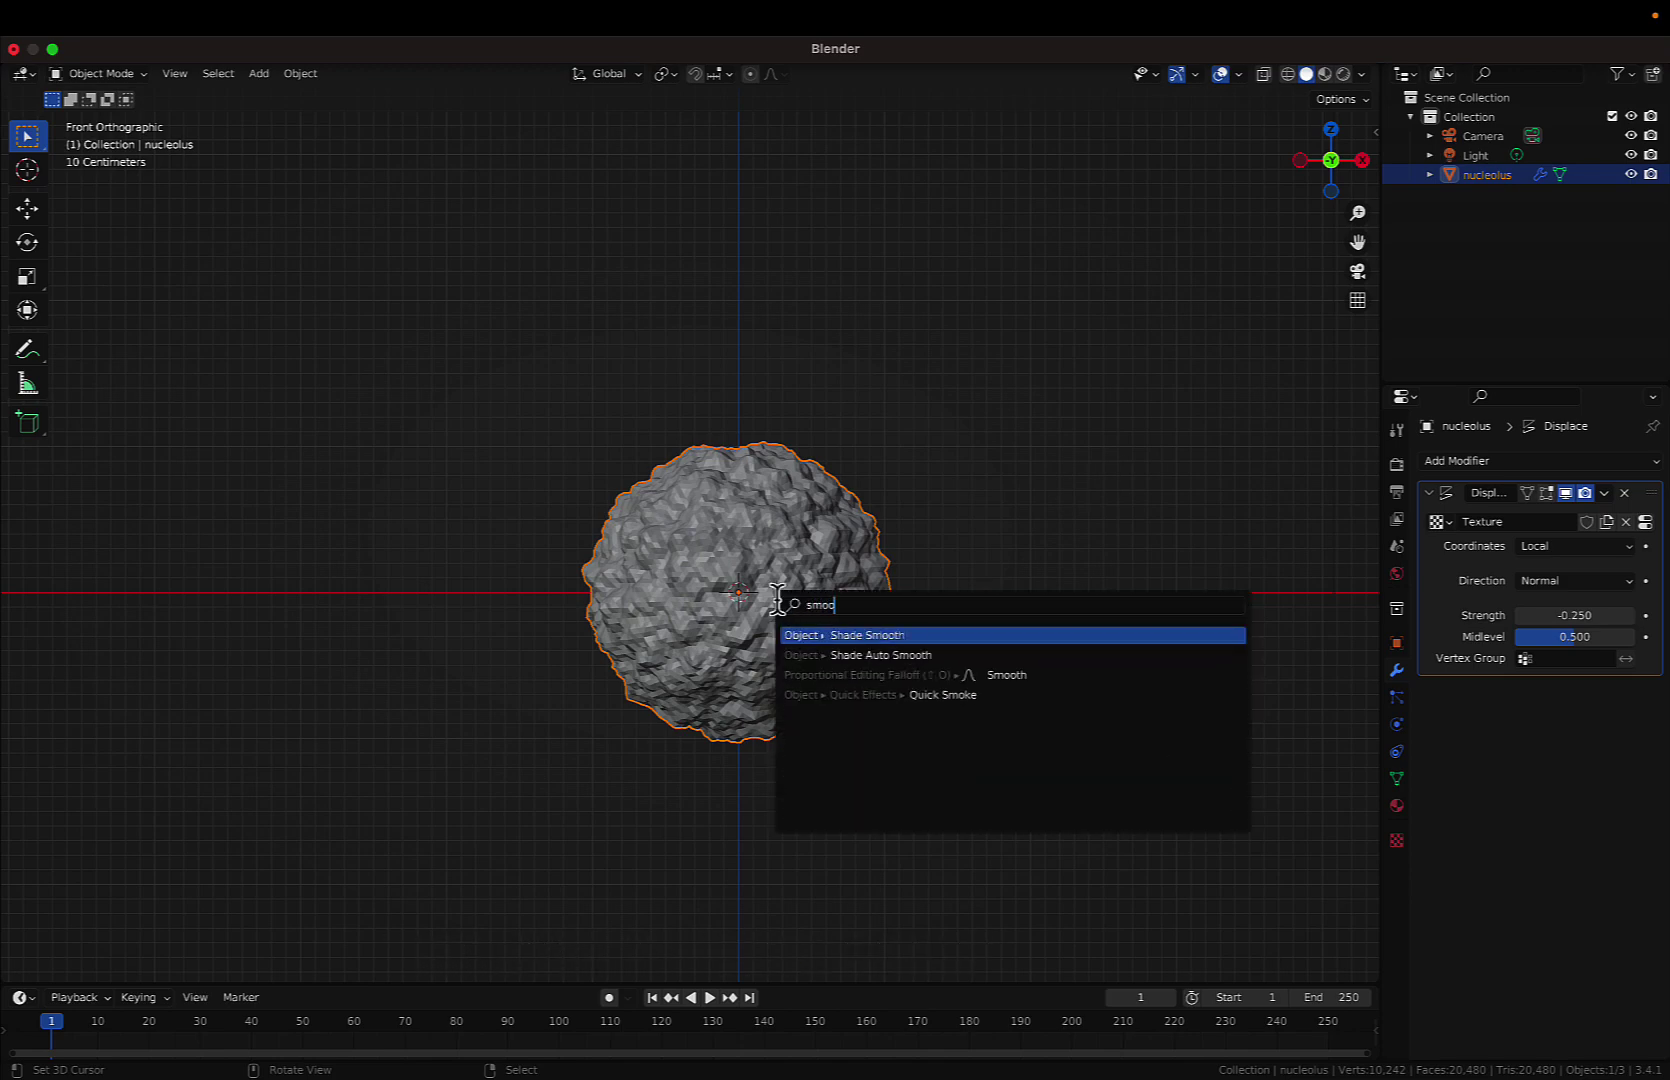
left_click(824, 636)
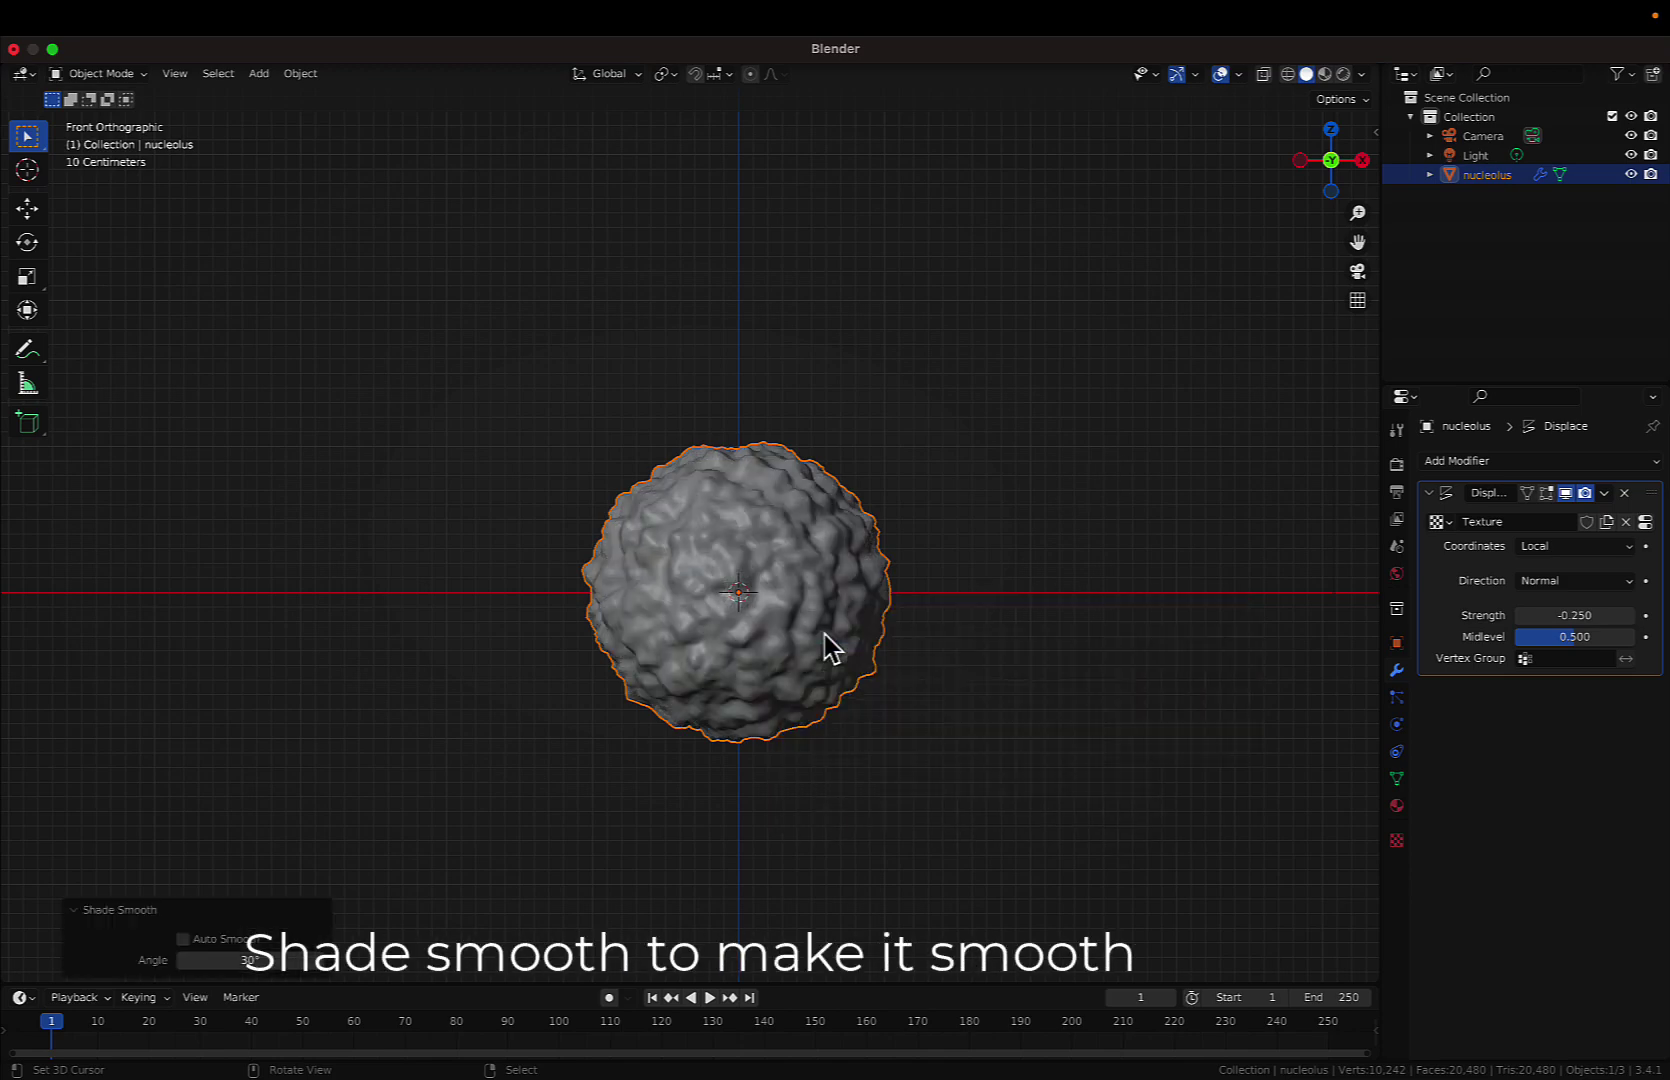
- Duplicate the nucleolus in place and scale the copy up to about 1.52 times its size
middle_click_drag(825, 634, 825, 634)
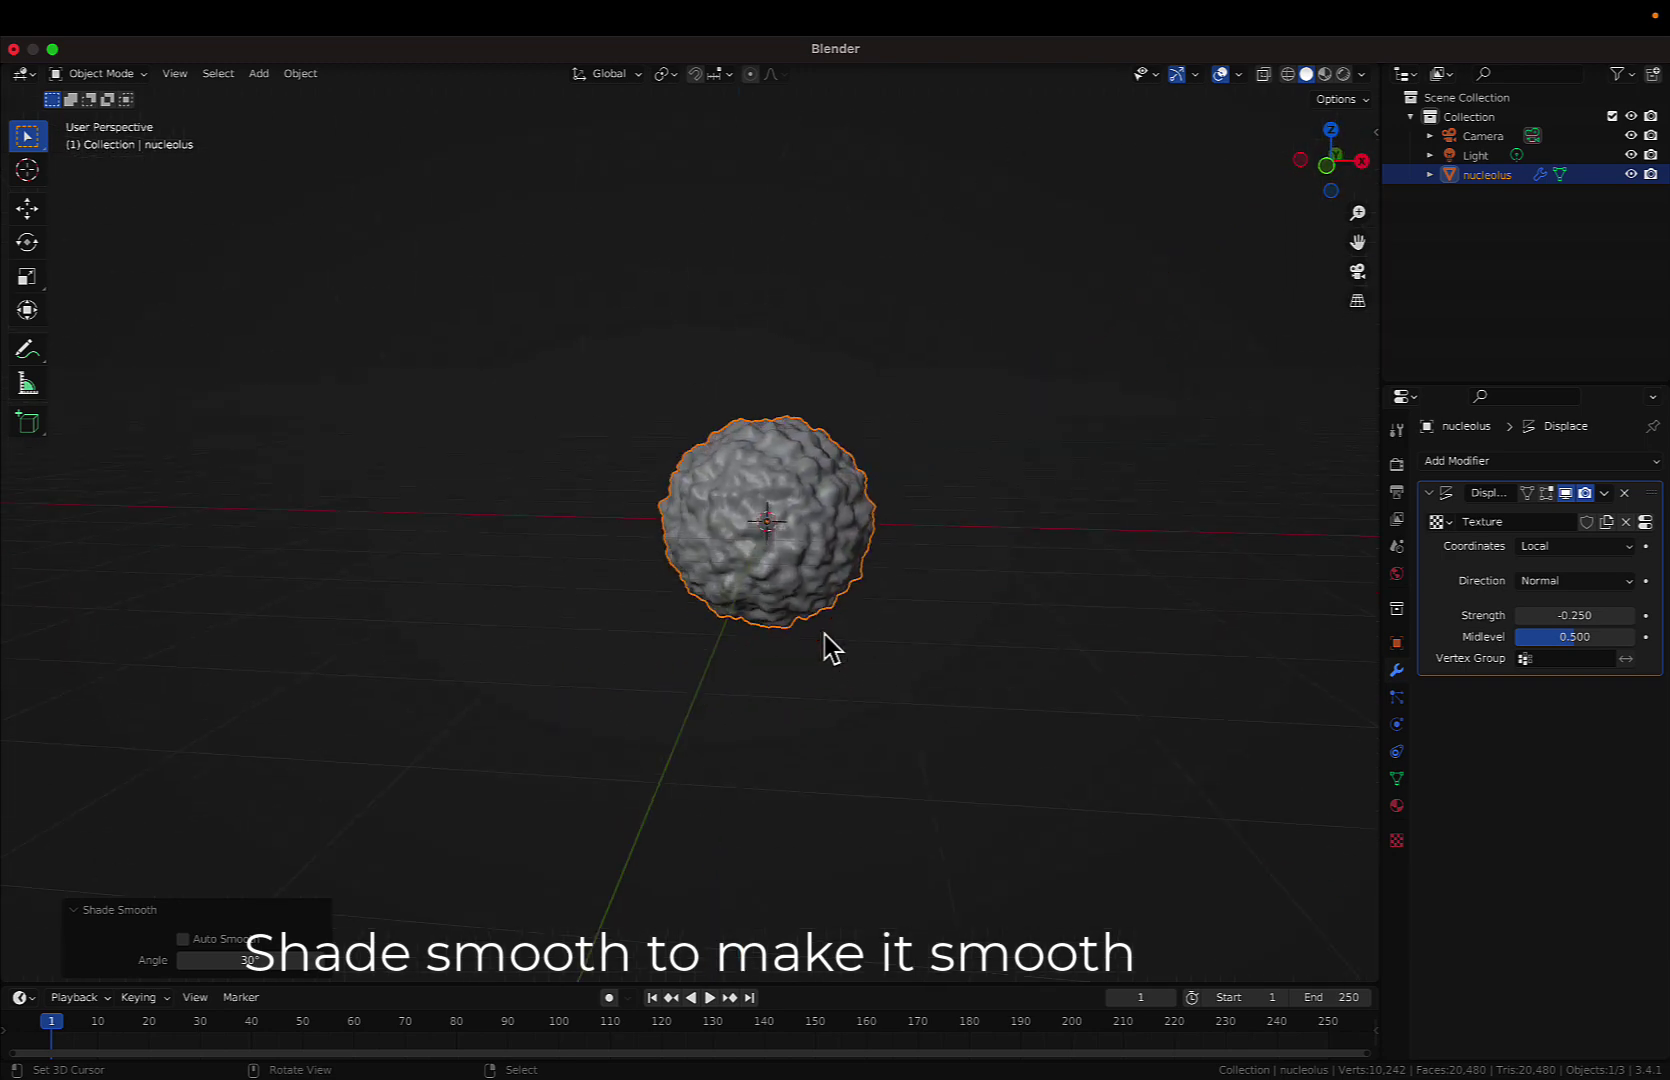
key("grave")
left_click(719, 577)
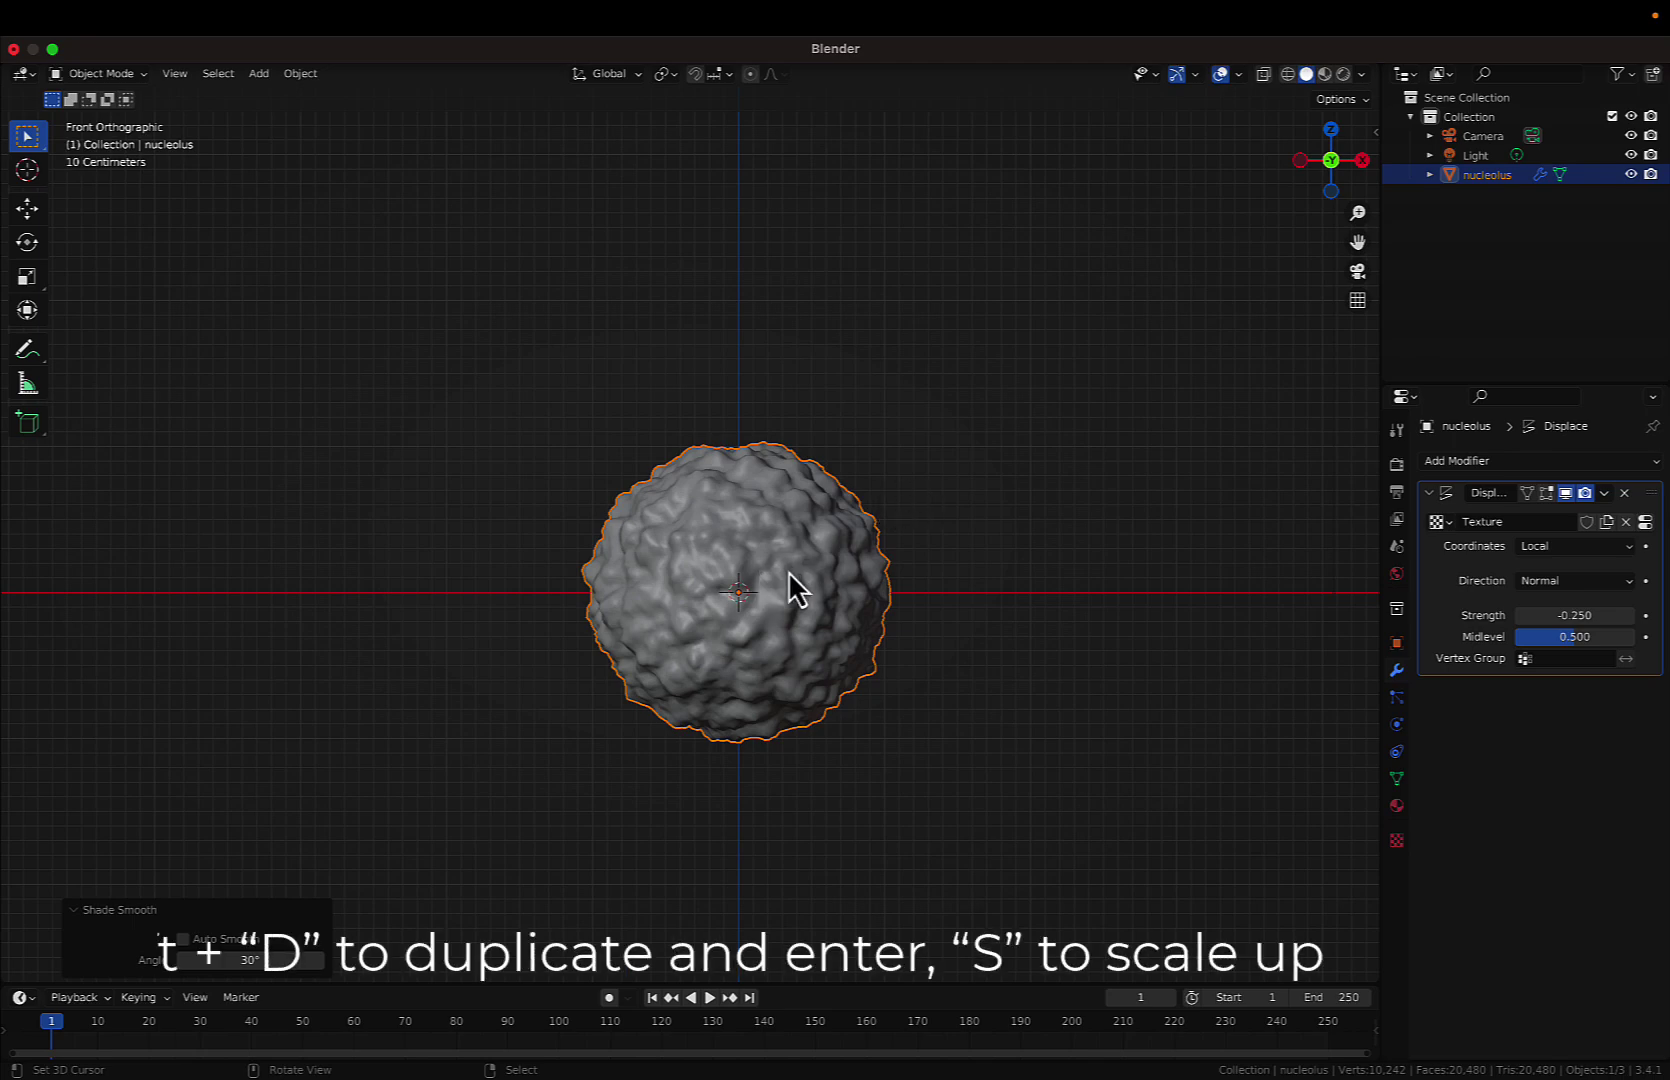
key("shift+d")
key("Return")
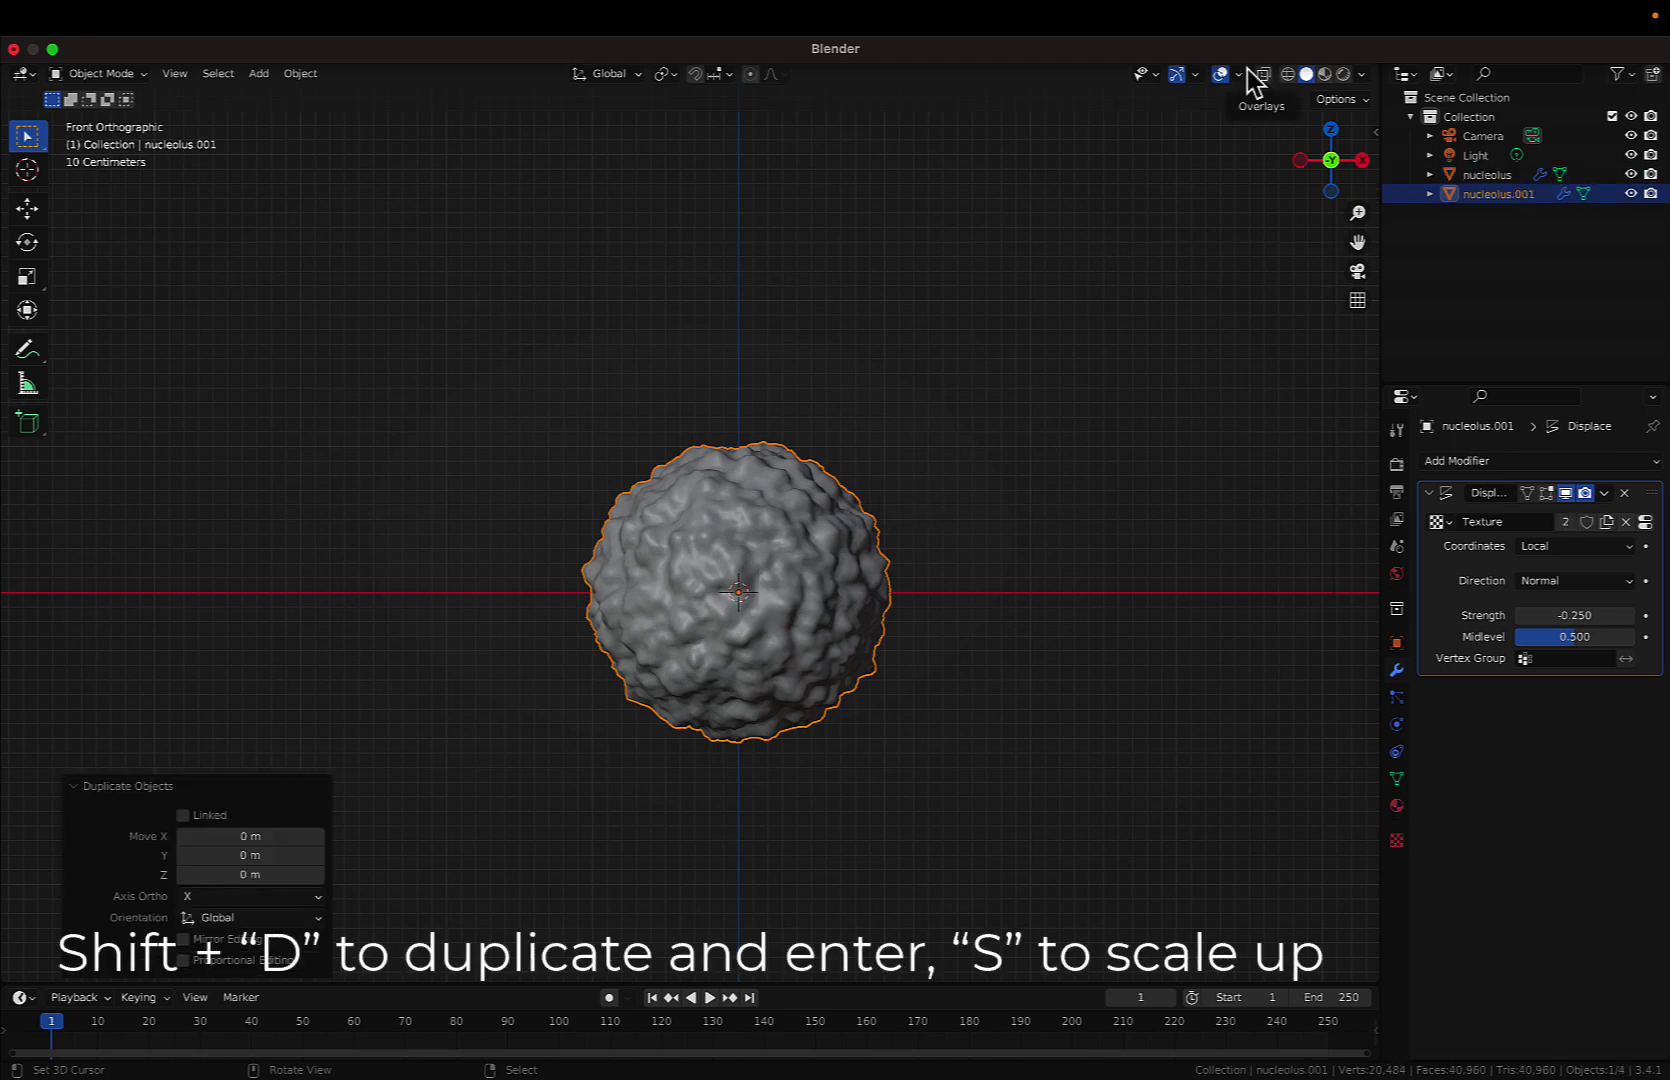
key("s")
- Rename the enlarged copy of the nucleolus as nuclear membrane
double_click(1476, 193)
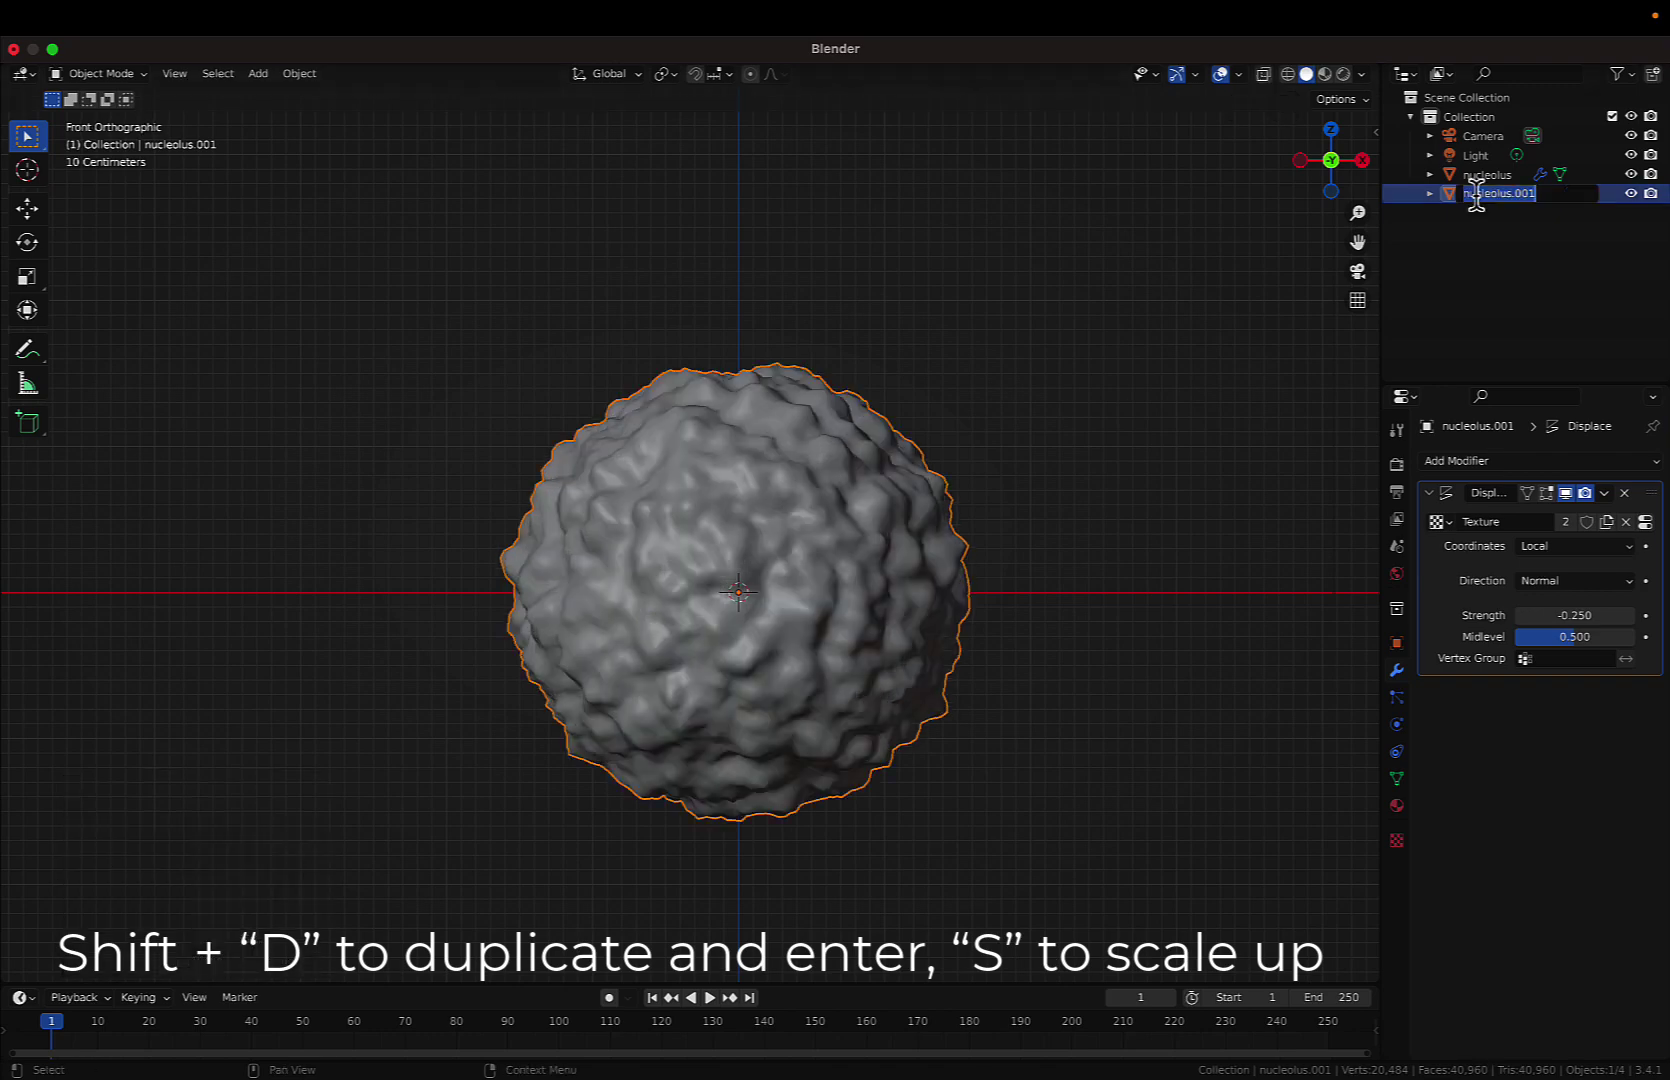
type("nuclear membrane")
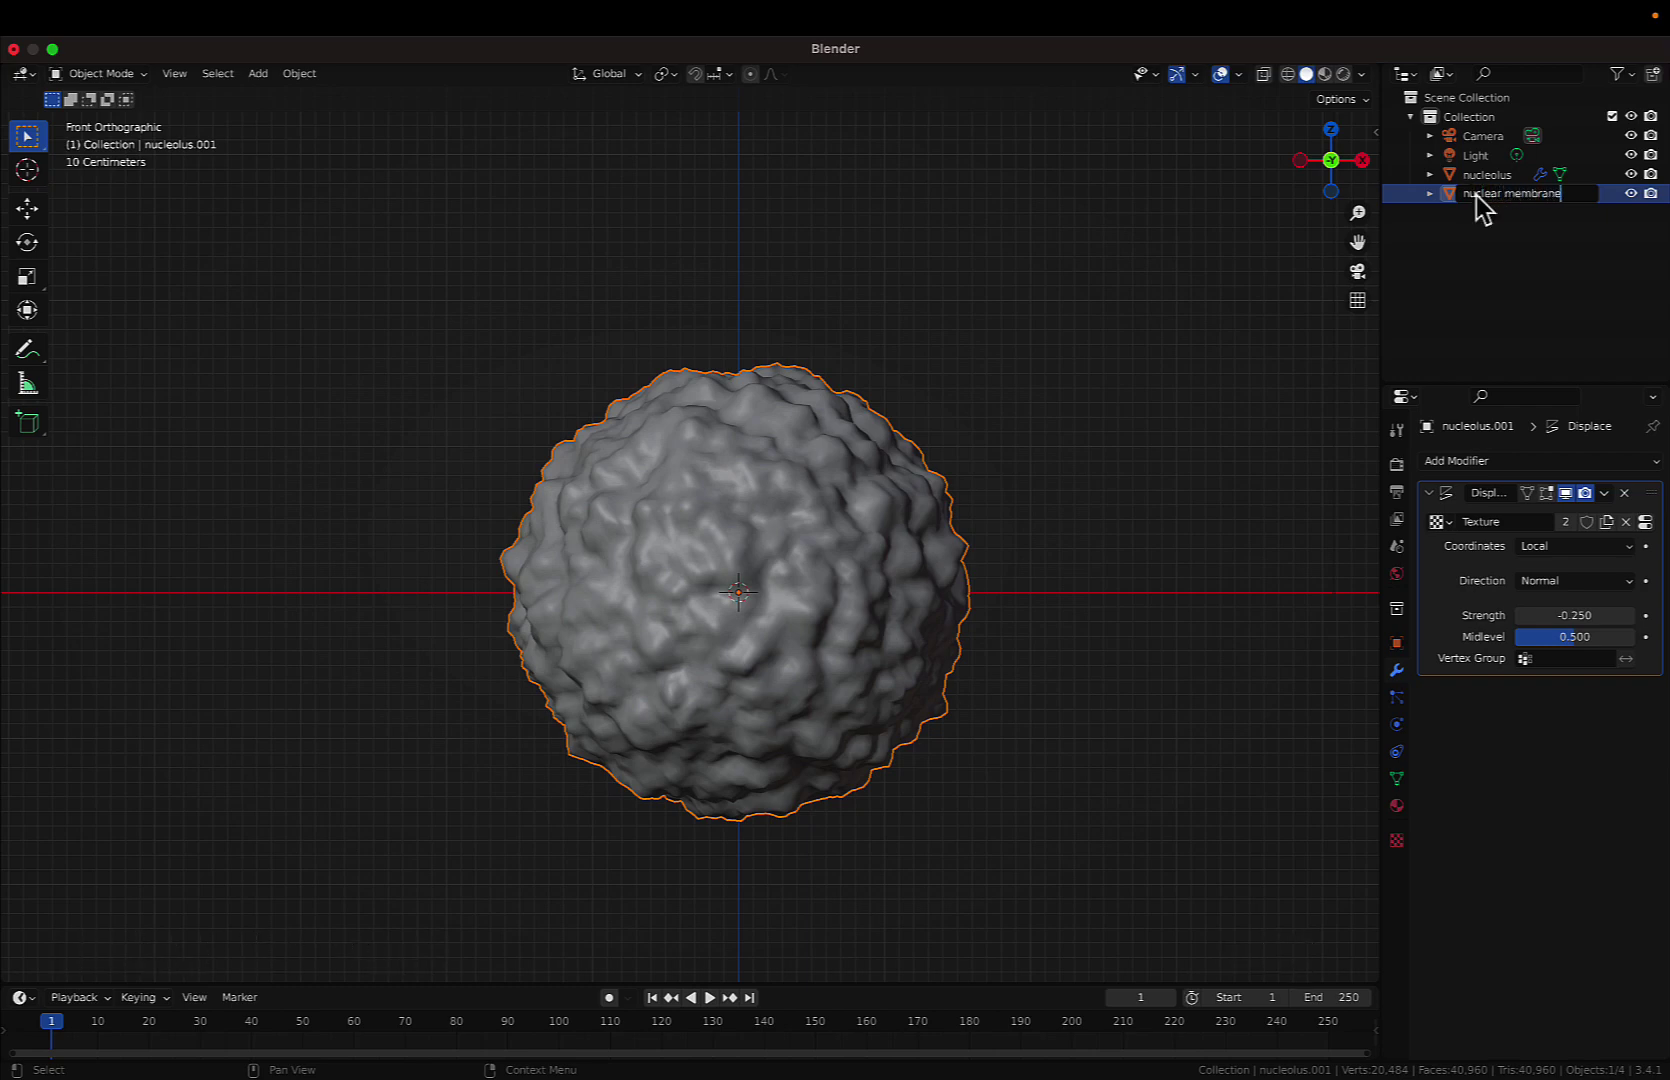
key("Return")
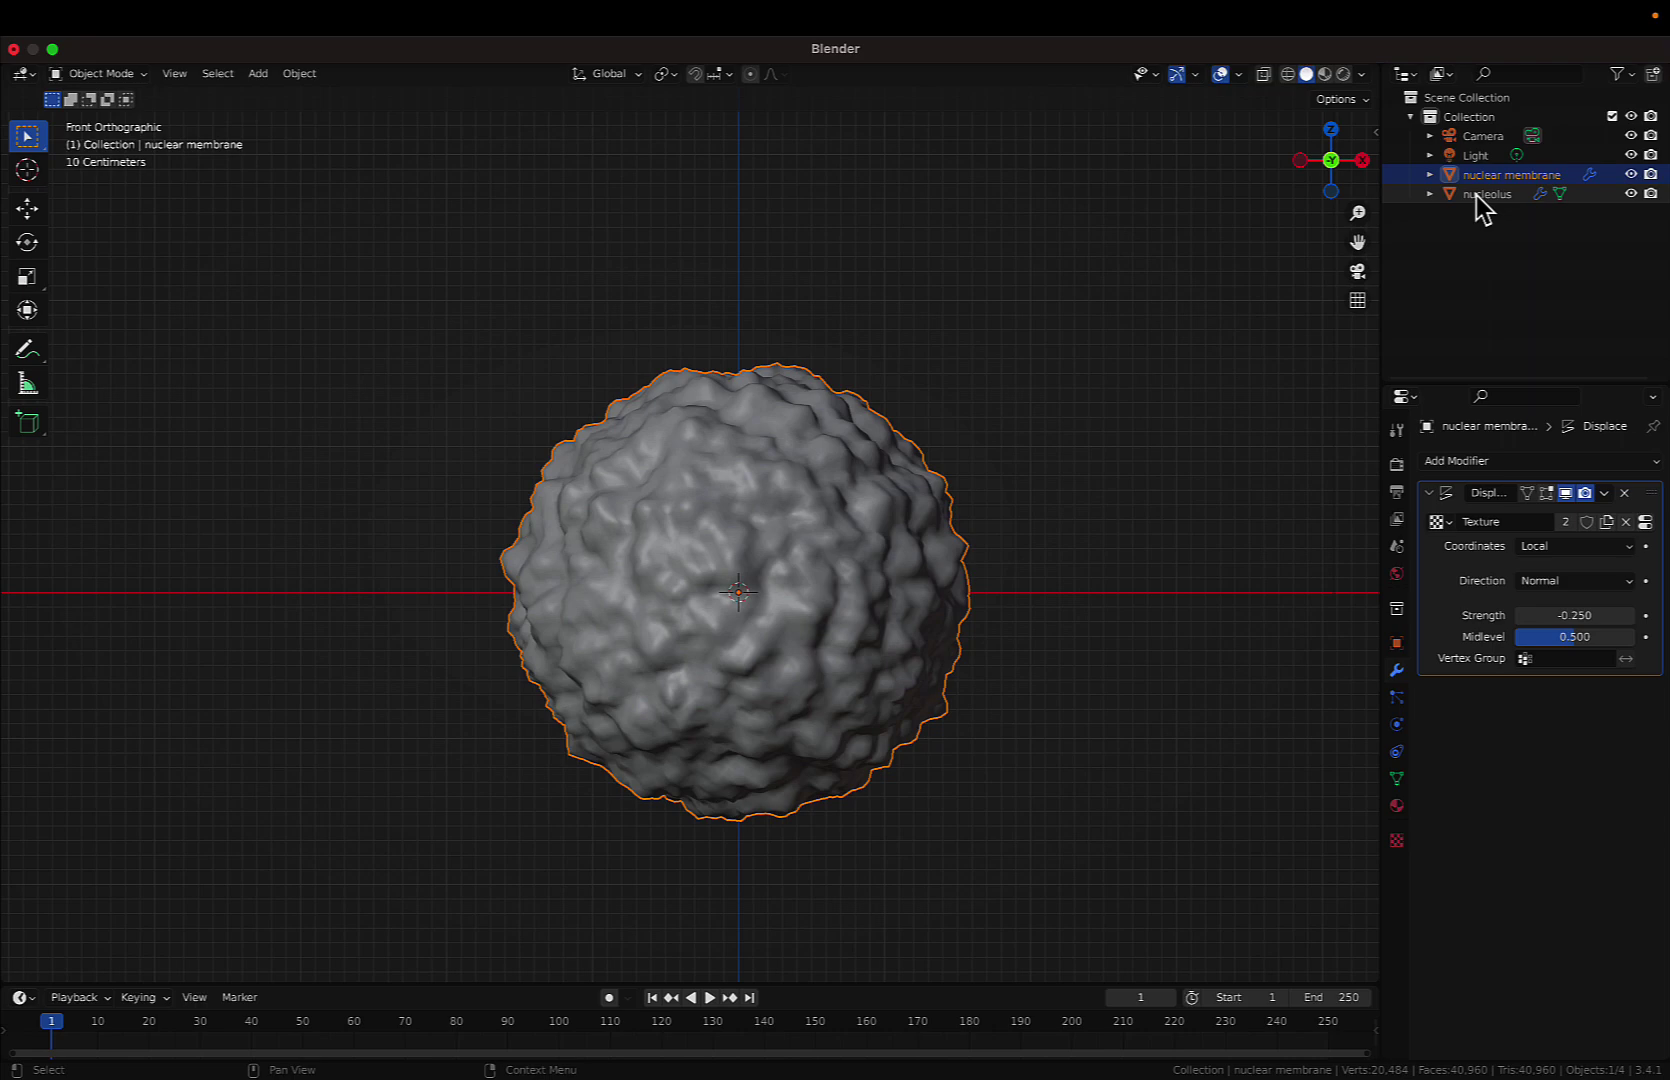
- Show the viewport in material preview shading and enable Screen Space Reflections with Refraction for the Eevee render
left_click(1323, 75)
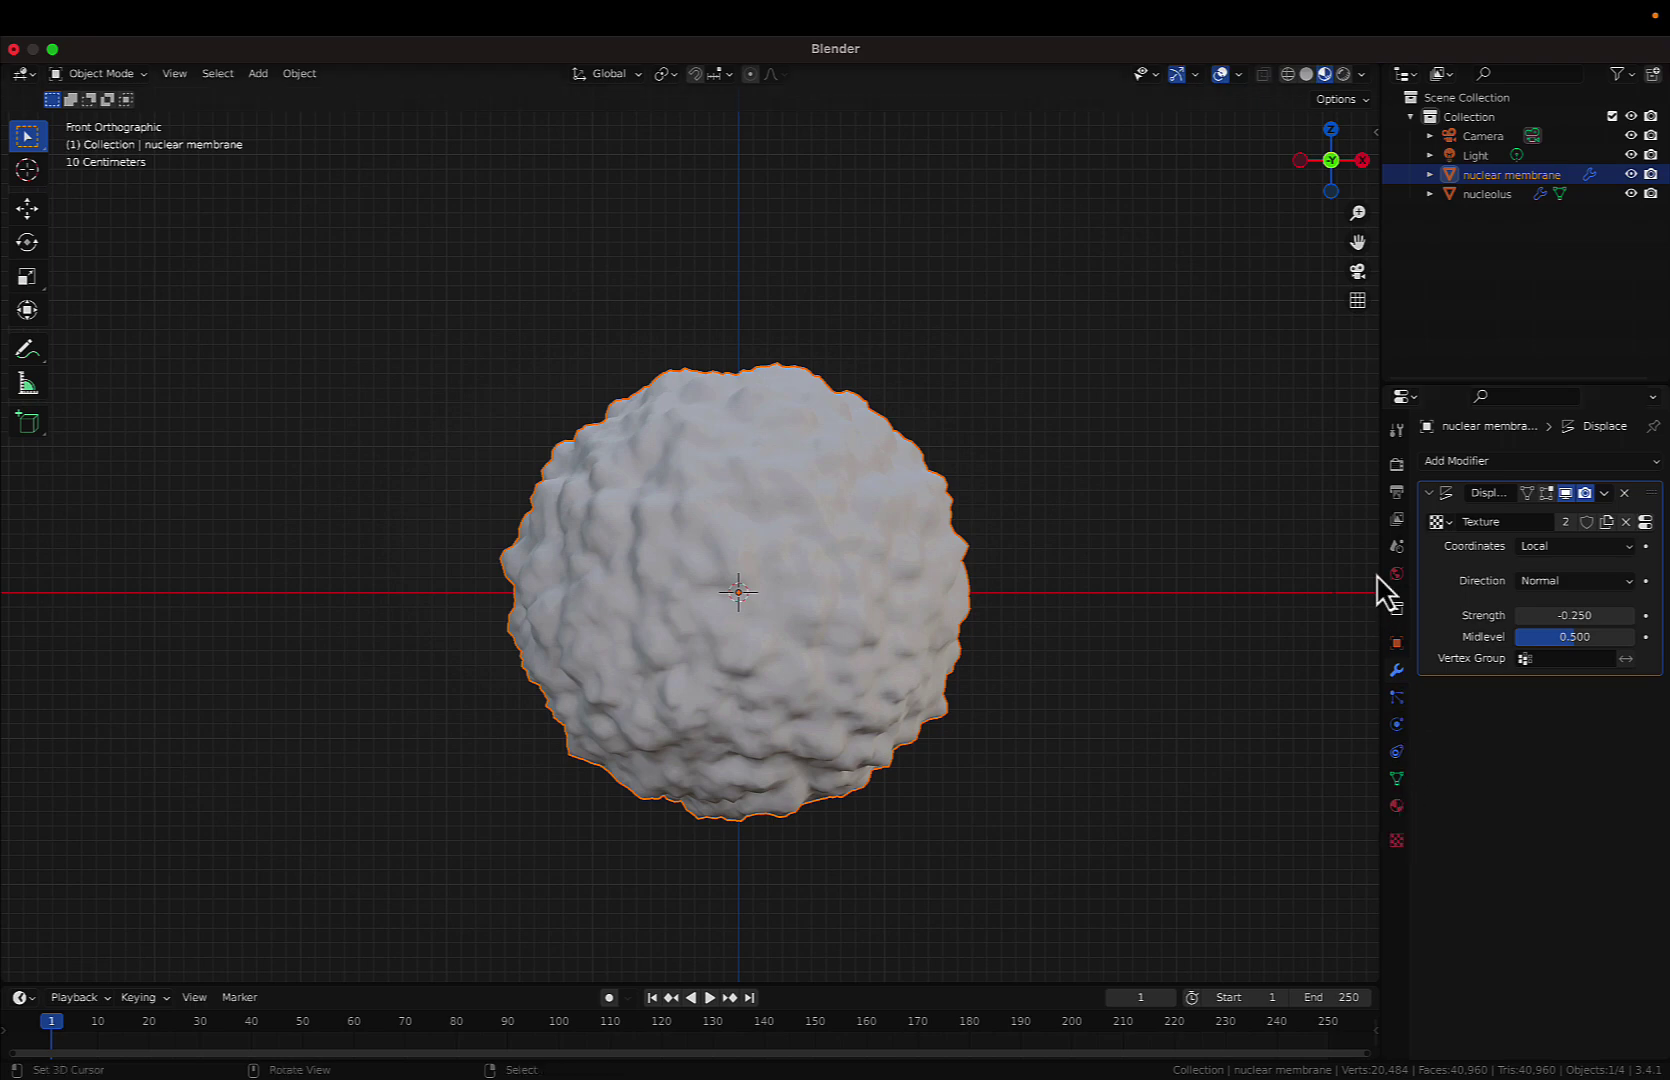
left_click(1396, 462)
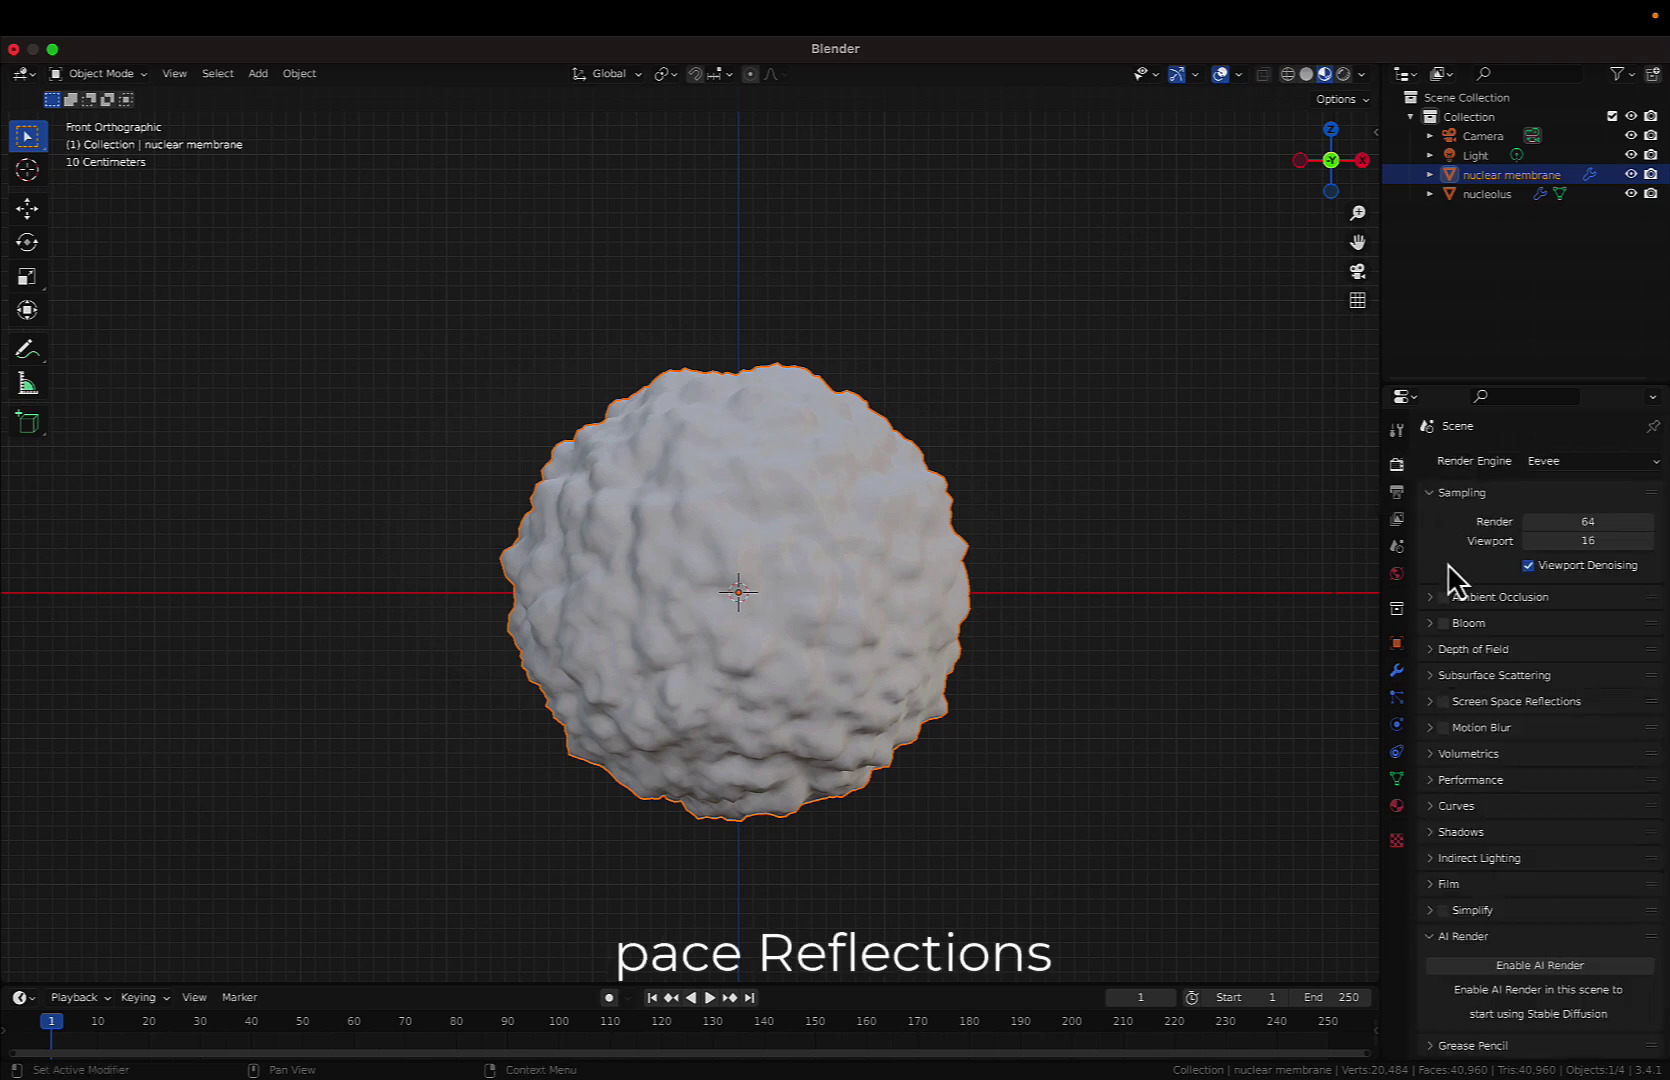
left_click(1443, 702)
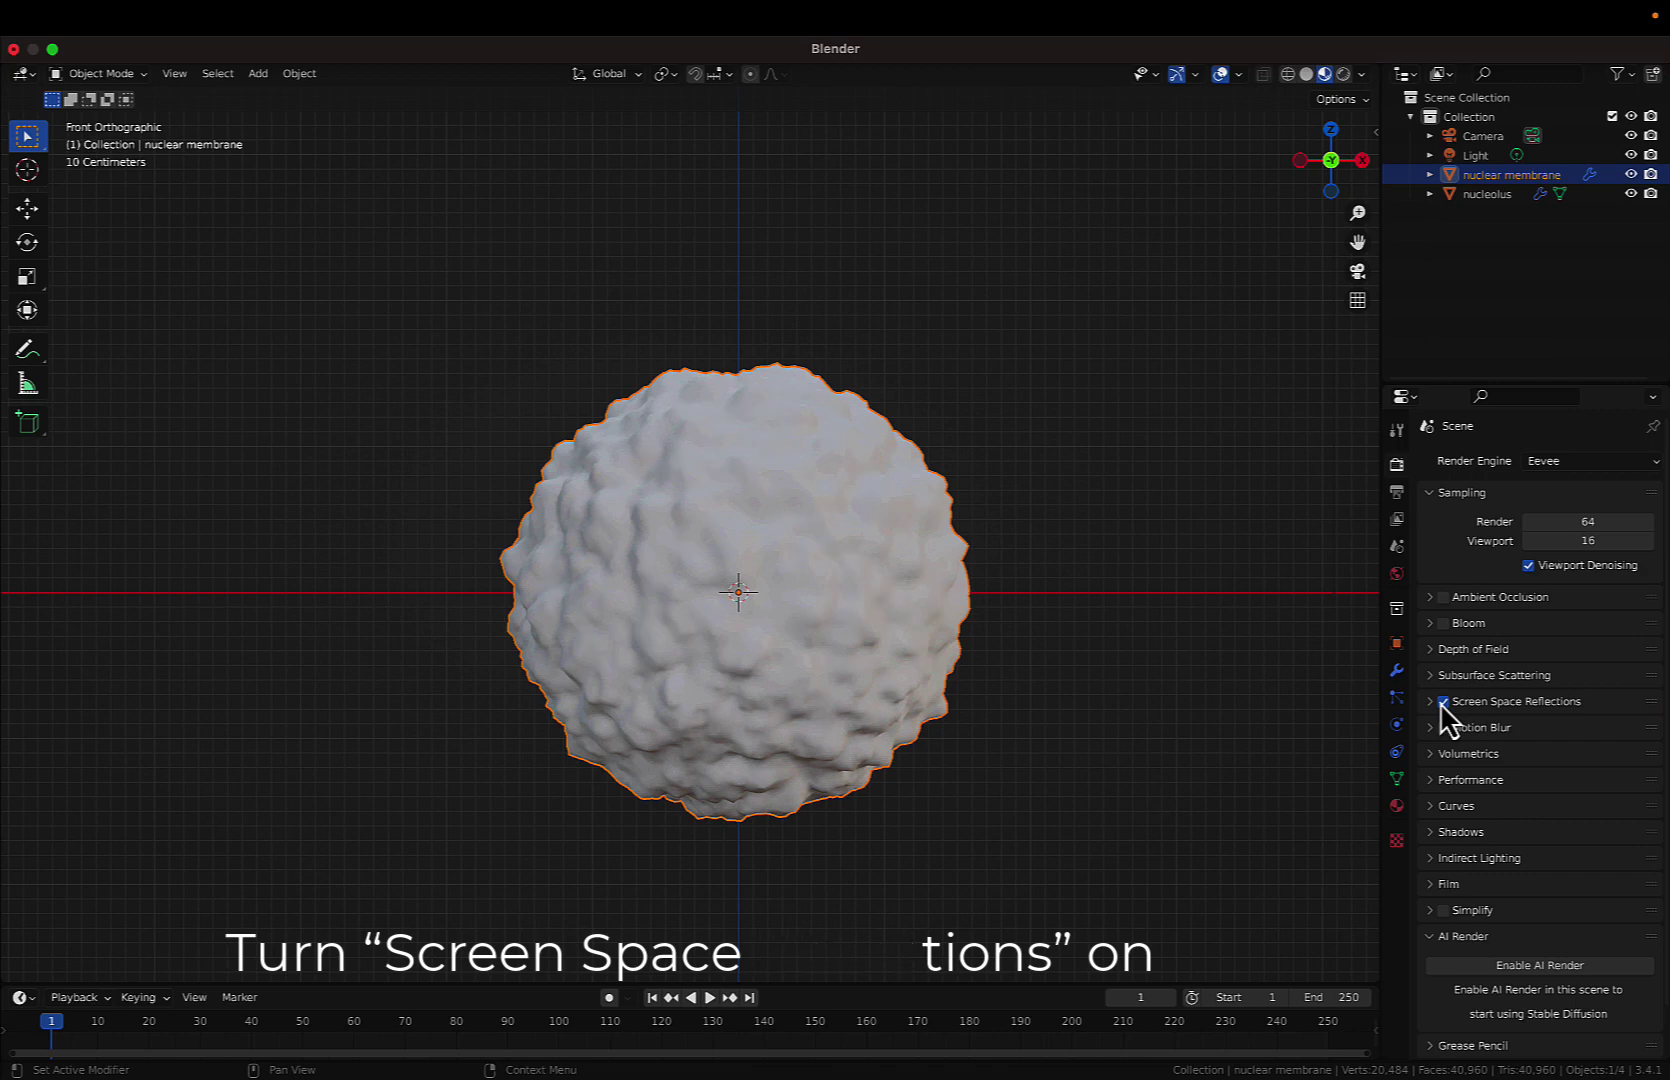
left_click(1434, 704)
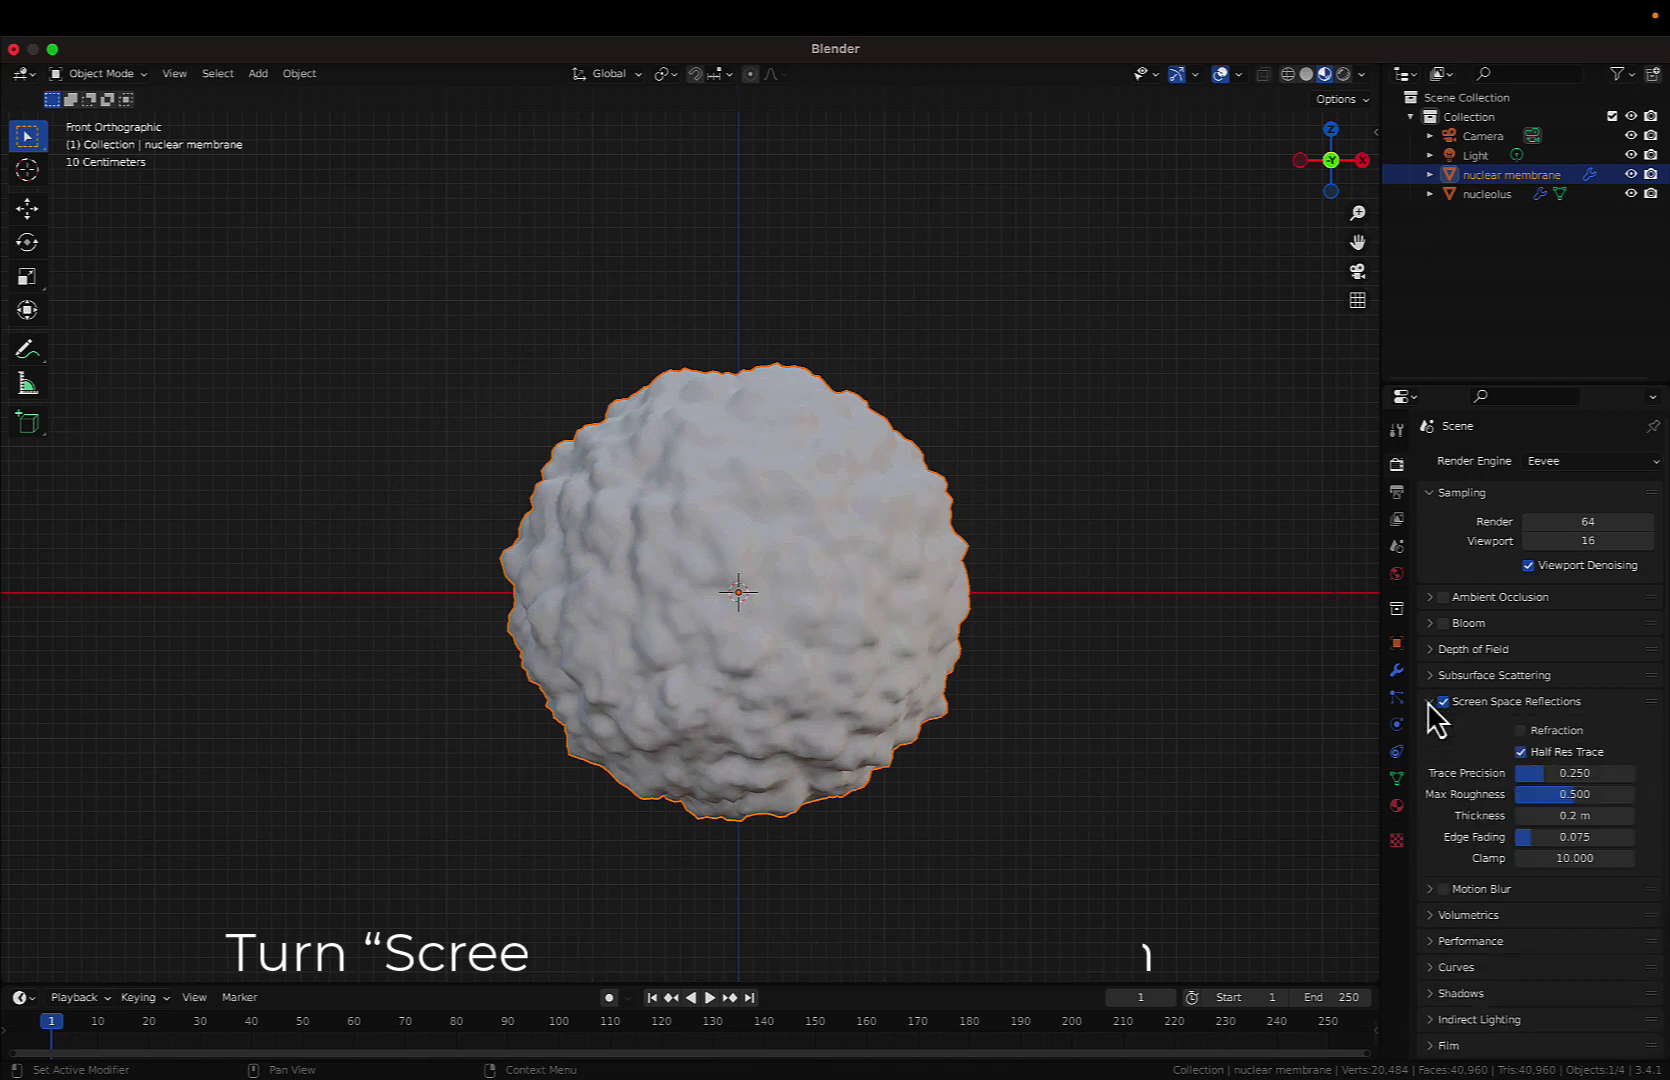
left_click(1521, 730)
- Enable High Bit Depth for the shadows in the Eevee render settings
scroll(1480, 797, "down", 1)
scroll(1480, 796, "down", 5)
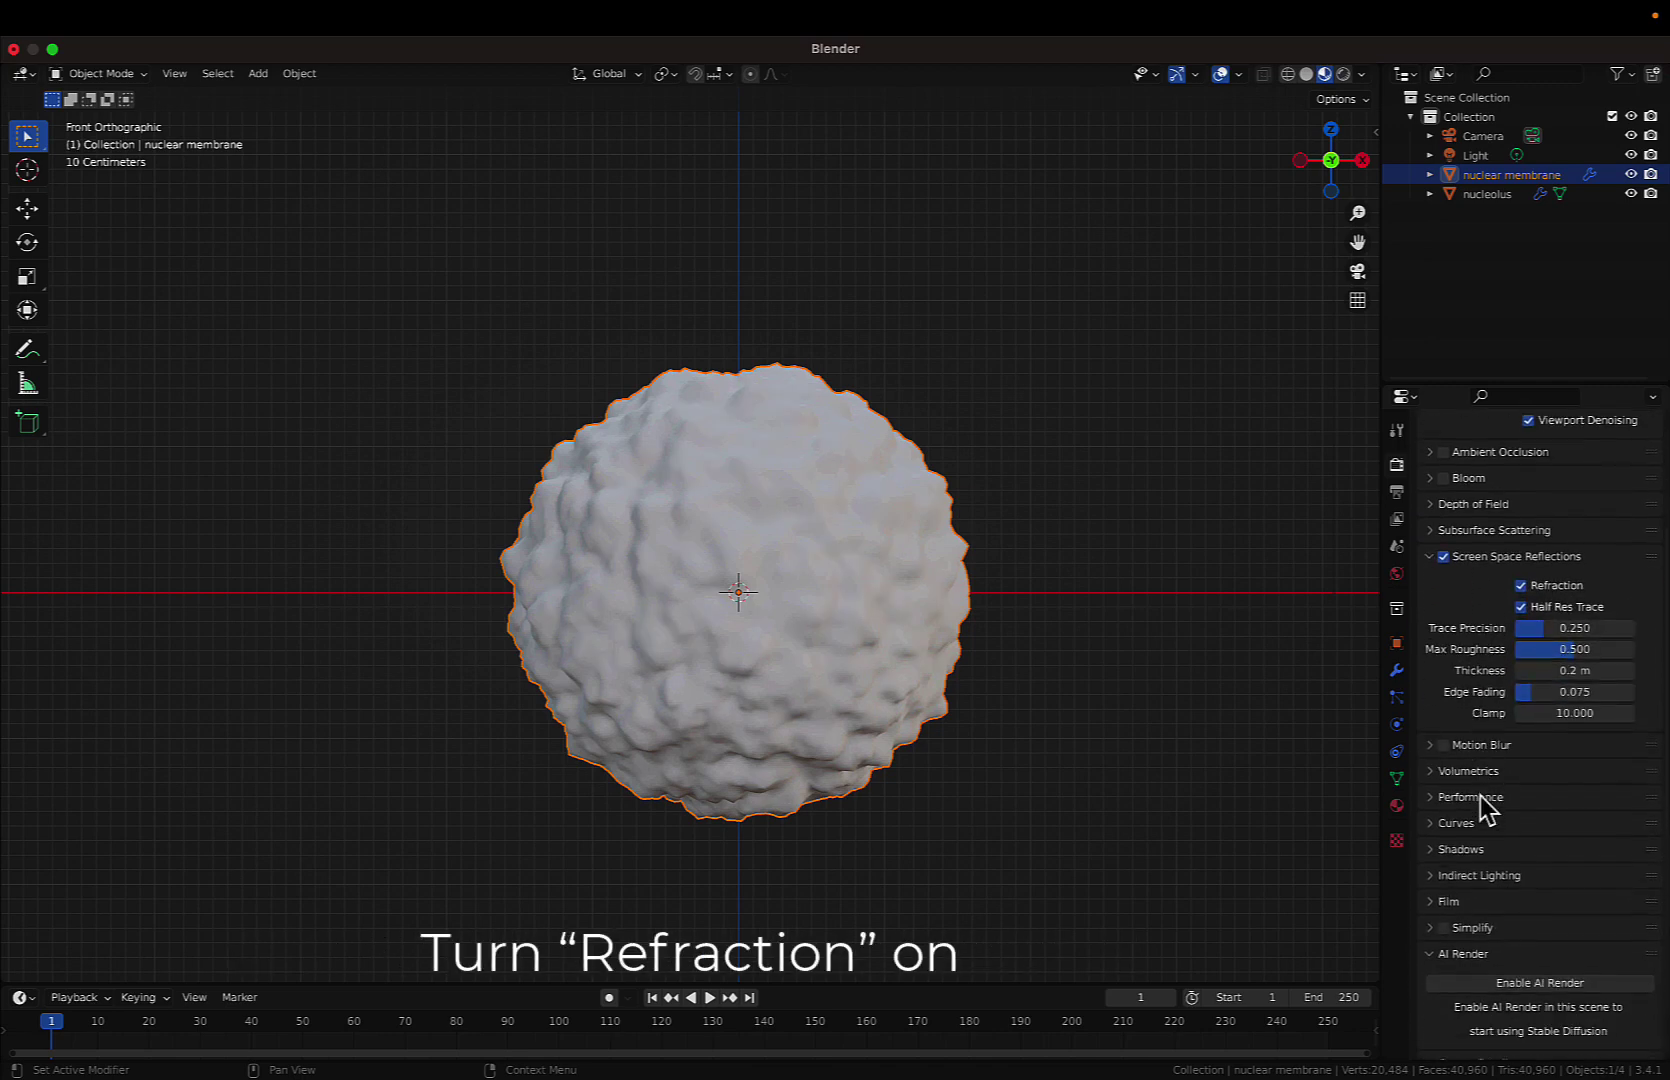
left_click(1434, 784)
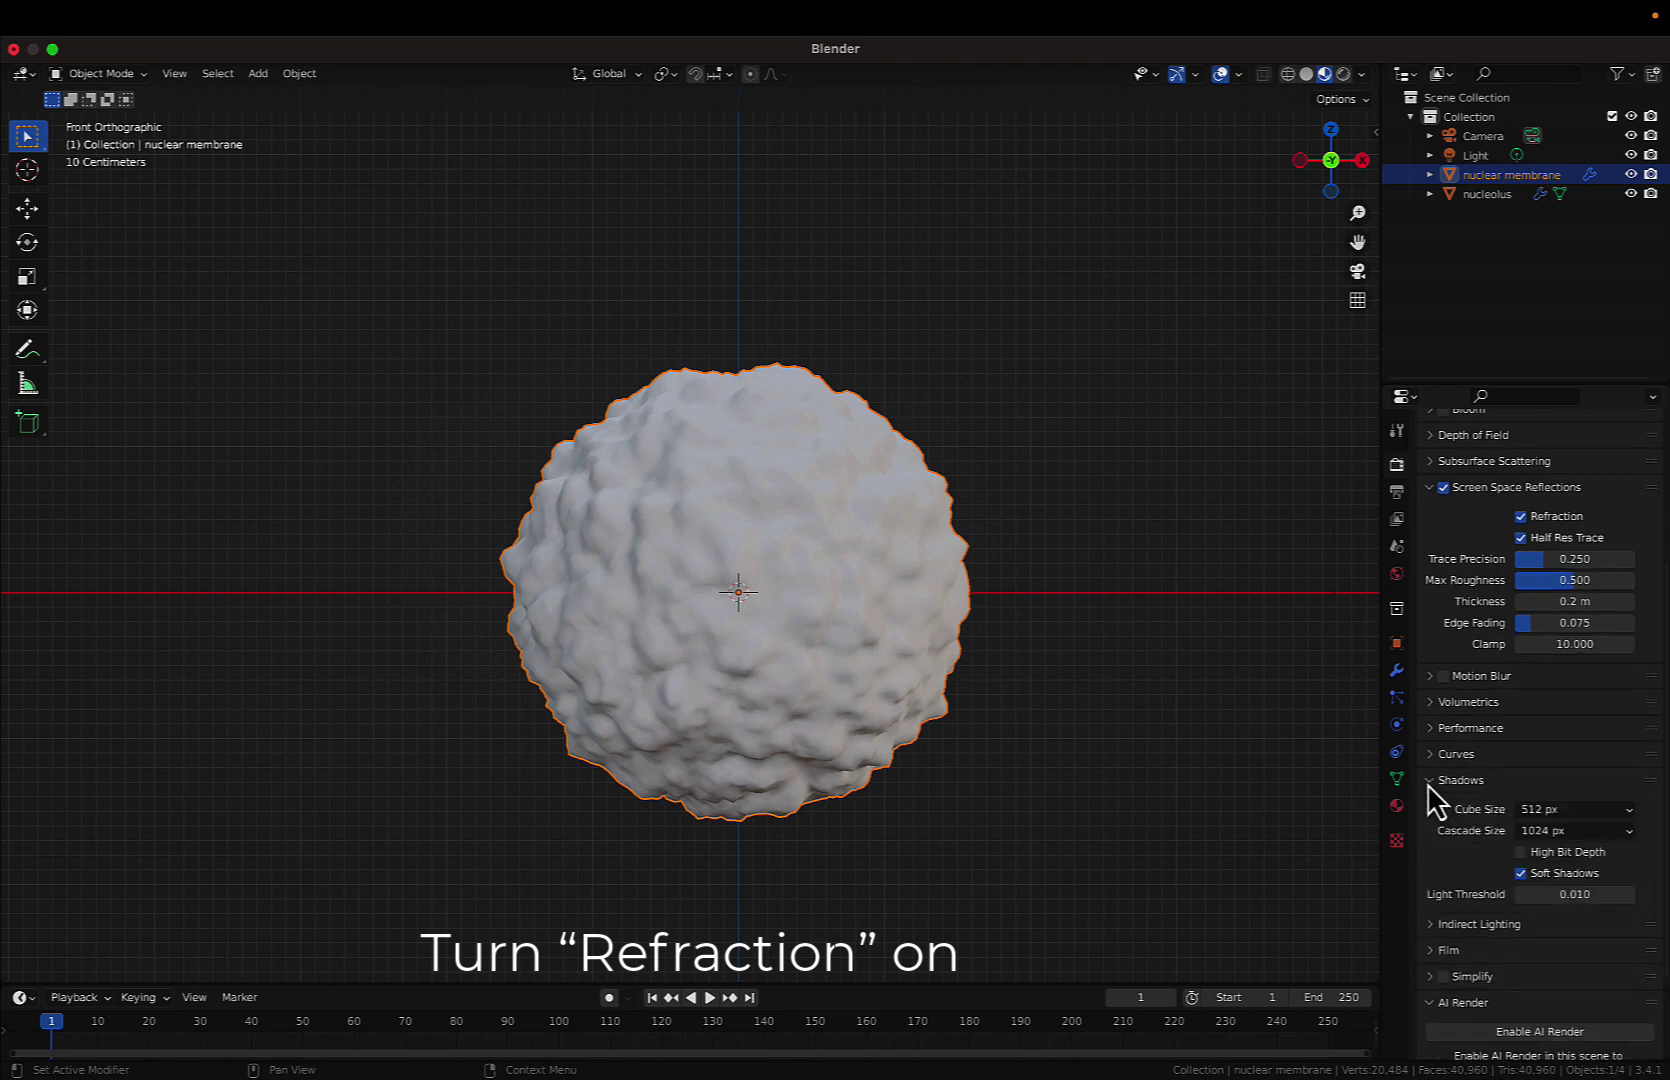
left_click(1515, 852)
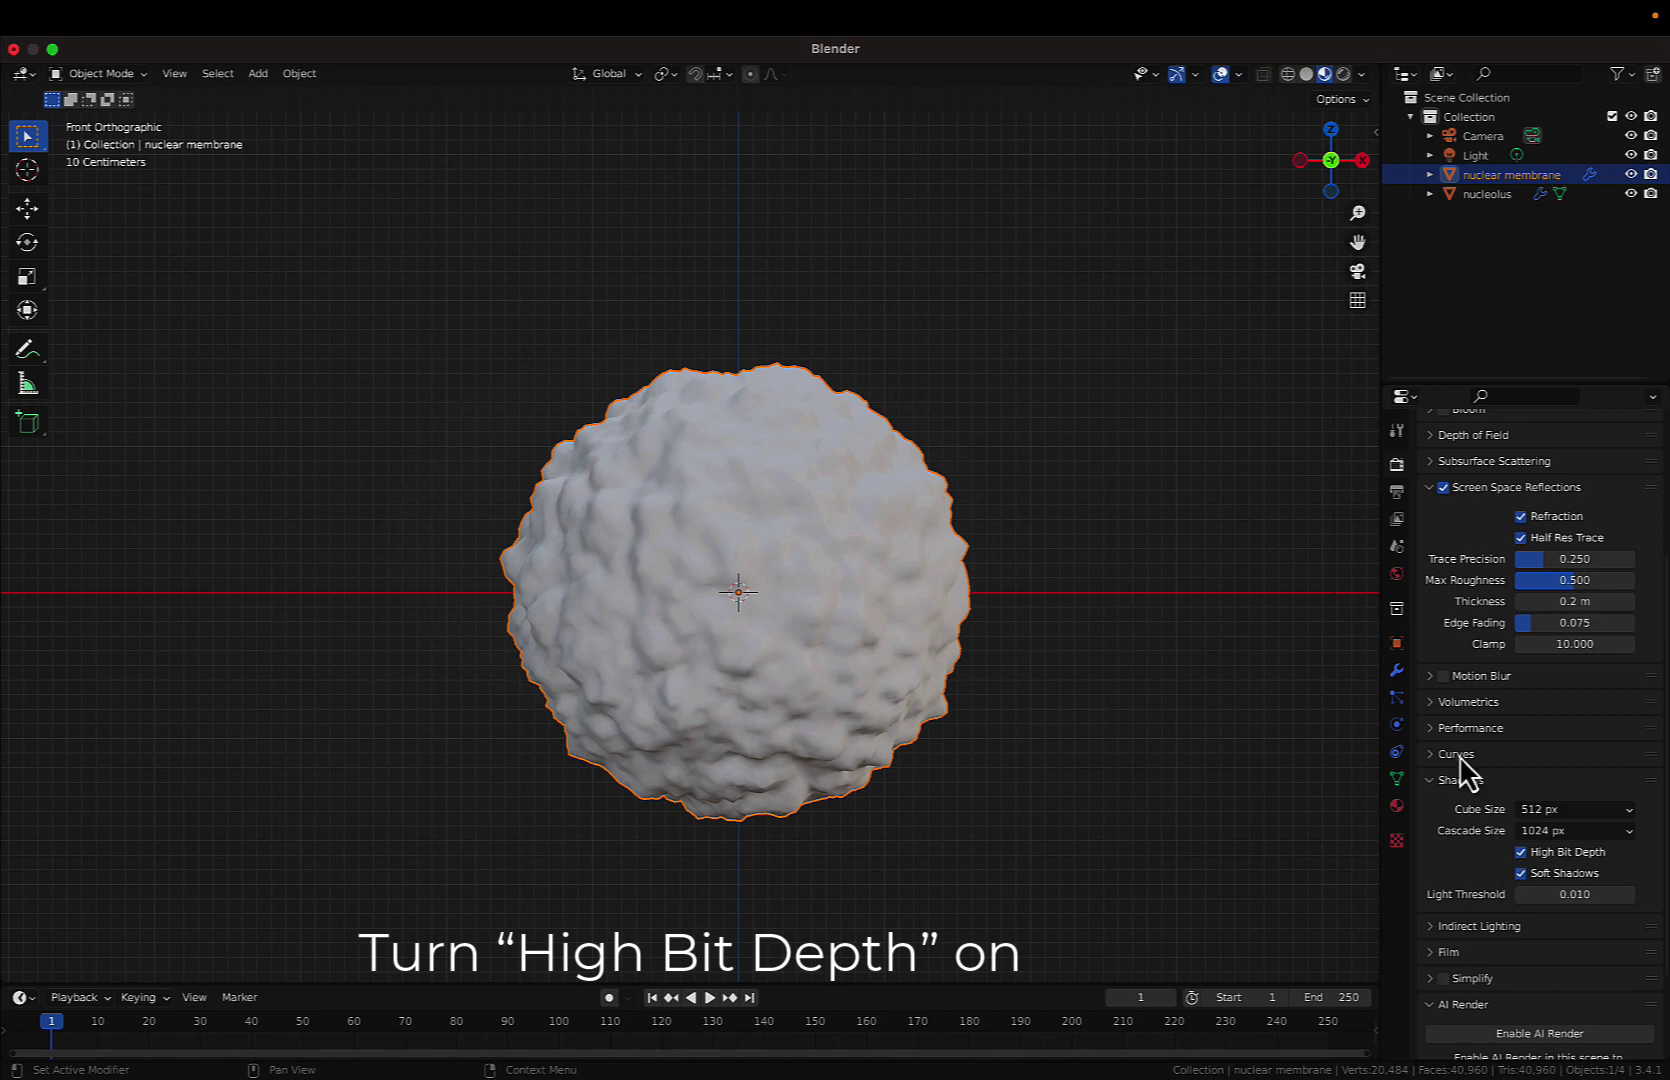
scroll(1446, 797, "down", 3)
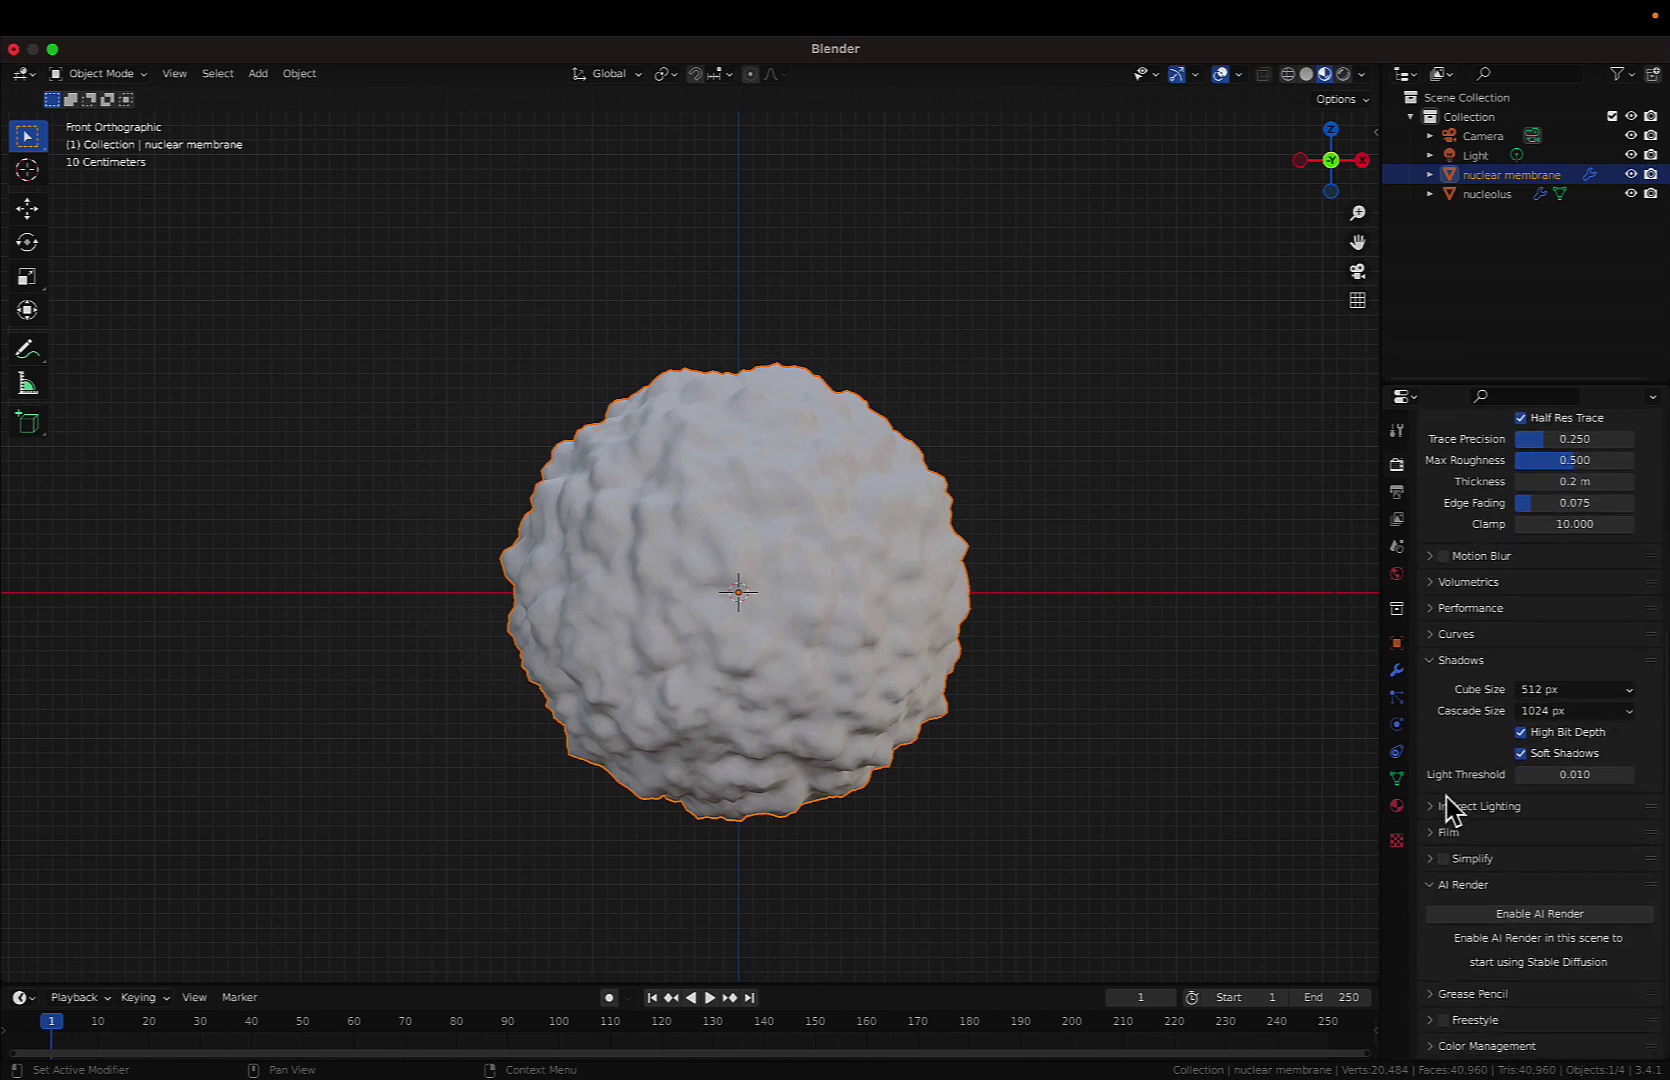
scroll(1446, 805, "up", 8)
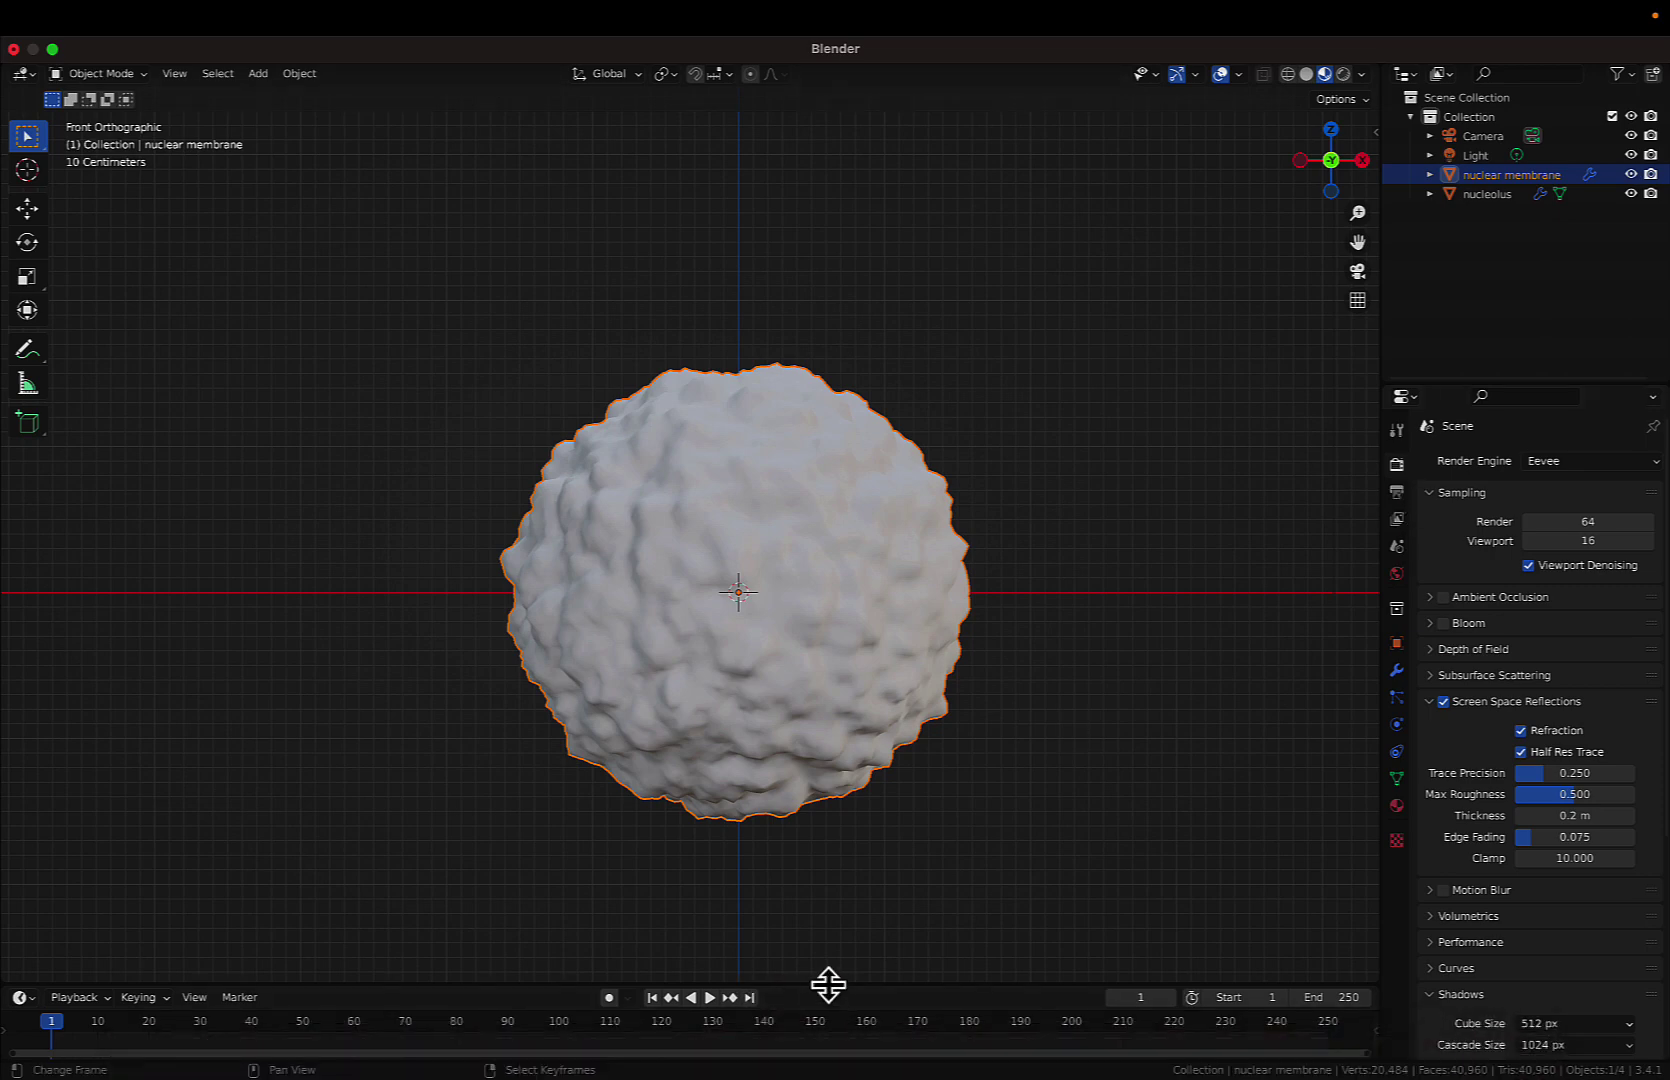
- Enlarge the timeline area below the viewport and turn it into a Shader Editor
left_click_drag(828, 985, 845, 802)
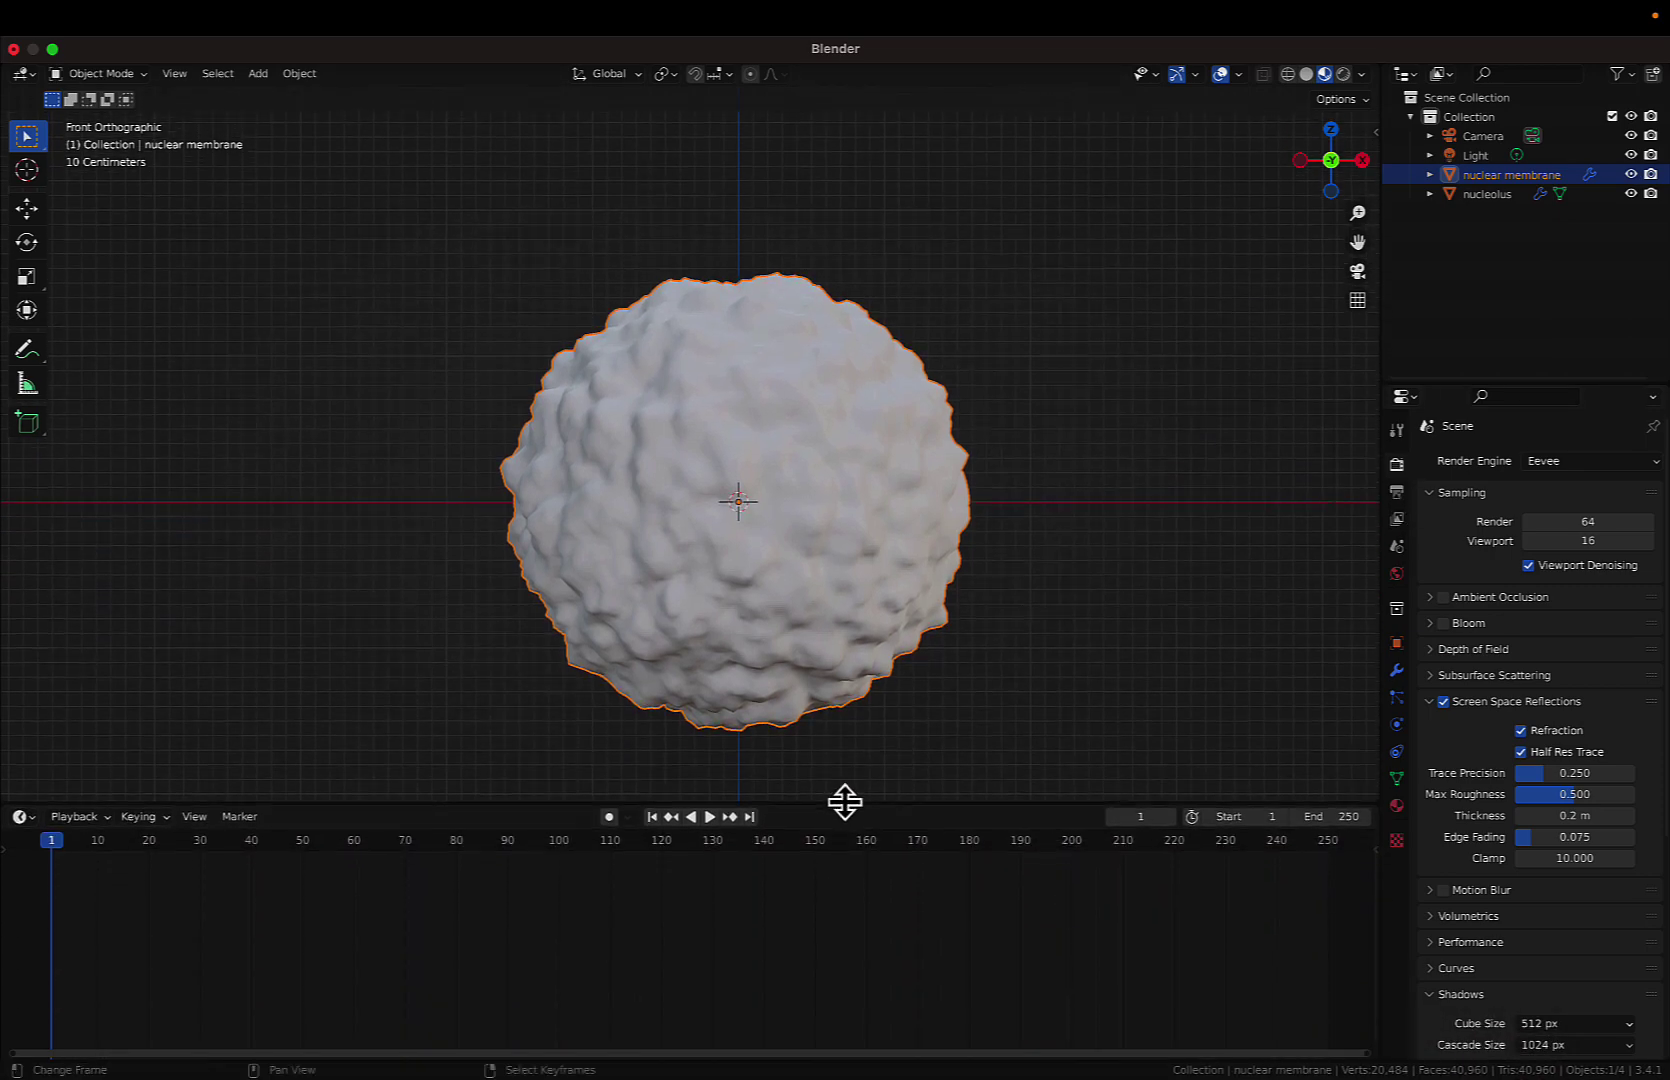
left_click(30, 818)
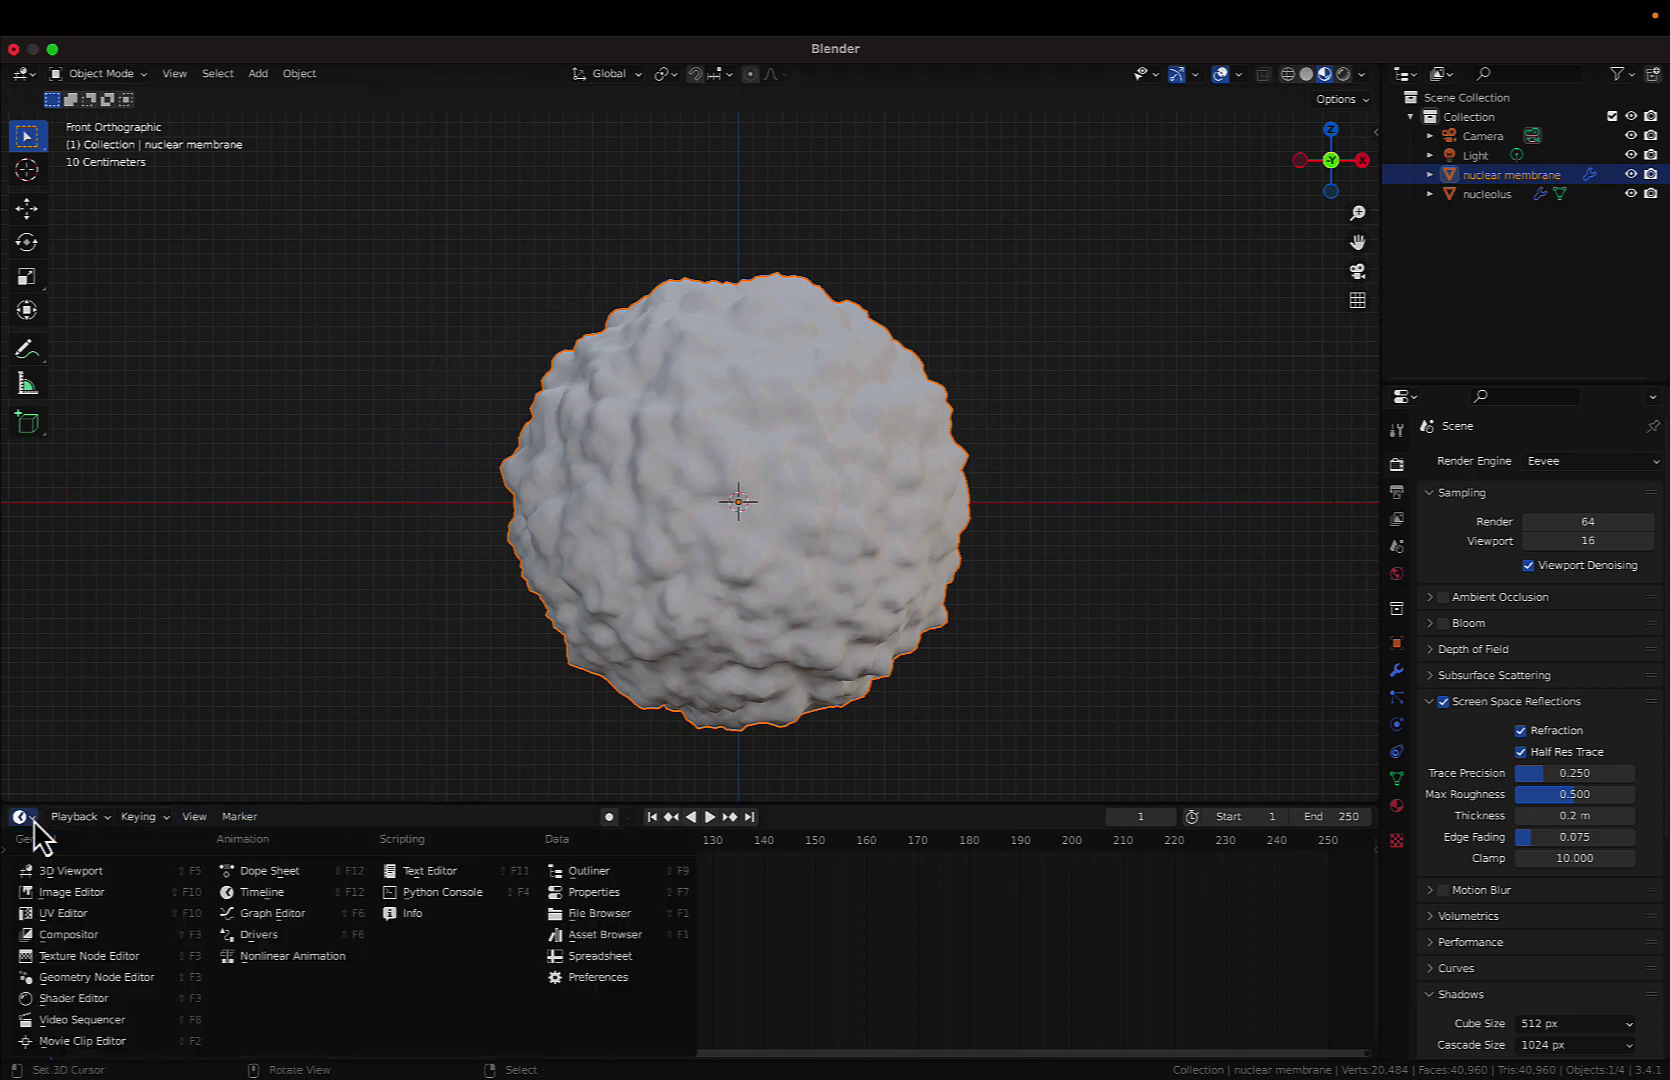
left_click(73, 998)
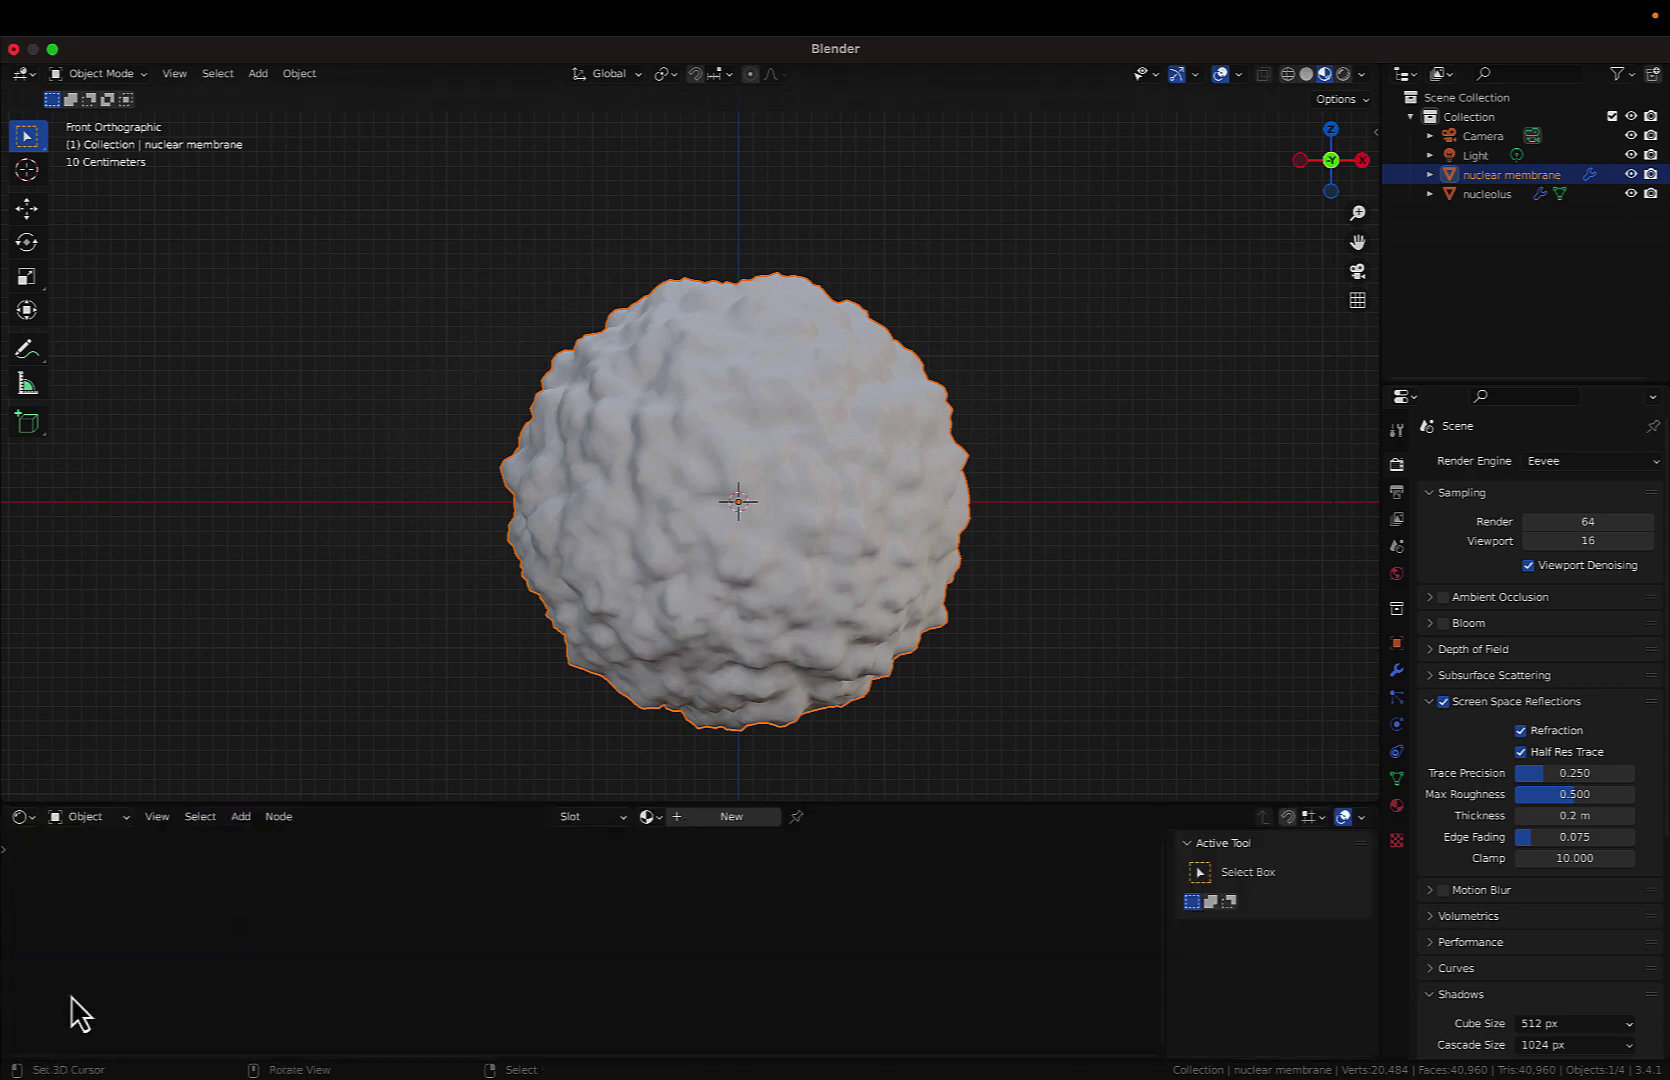
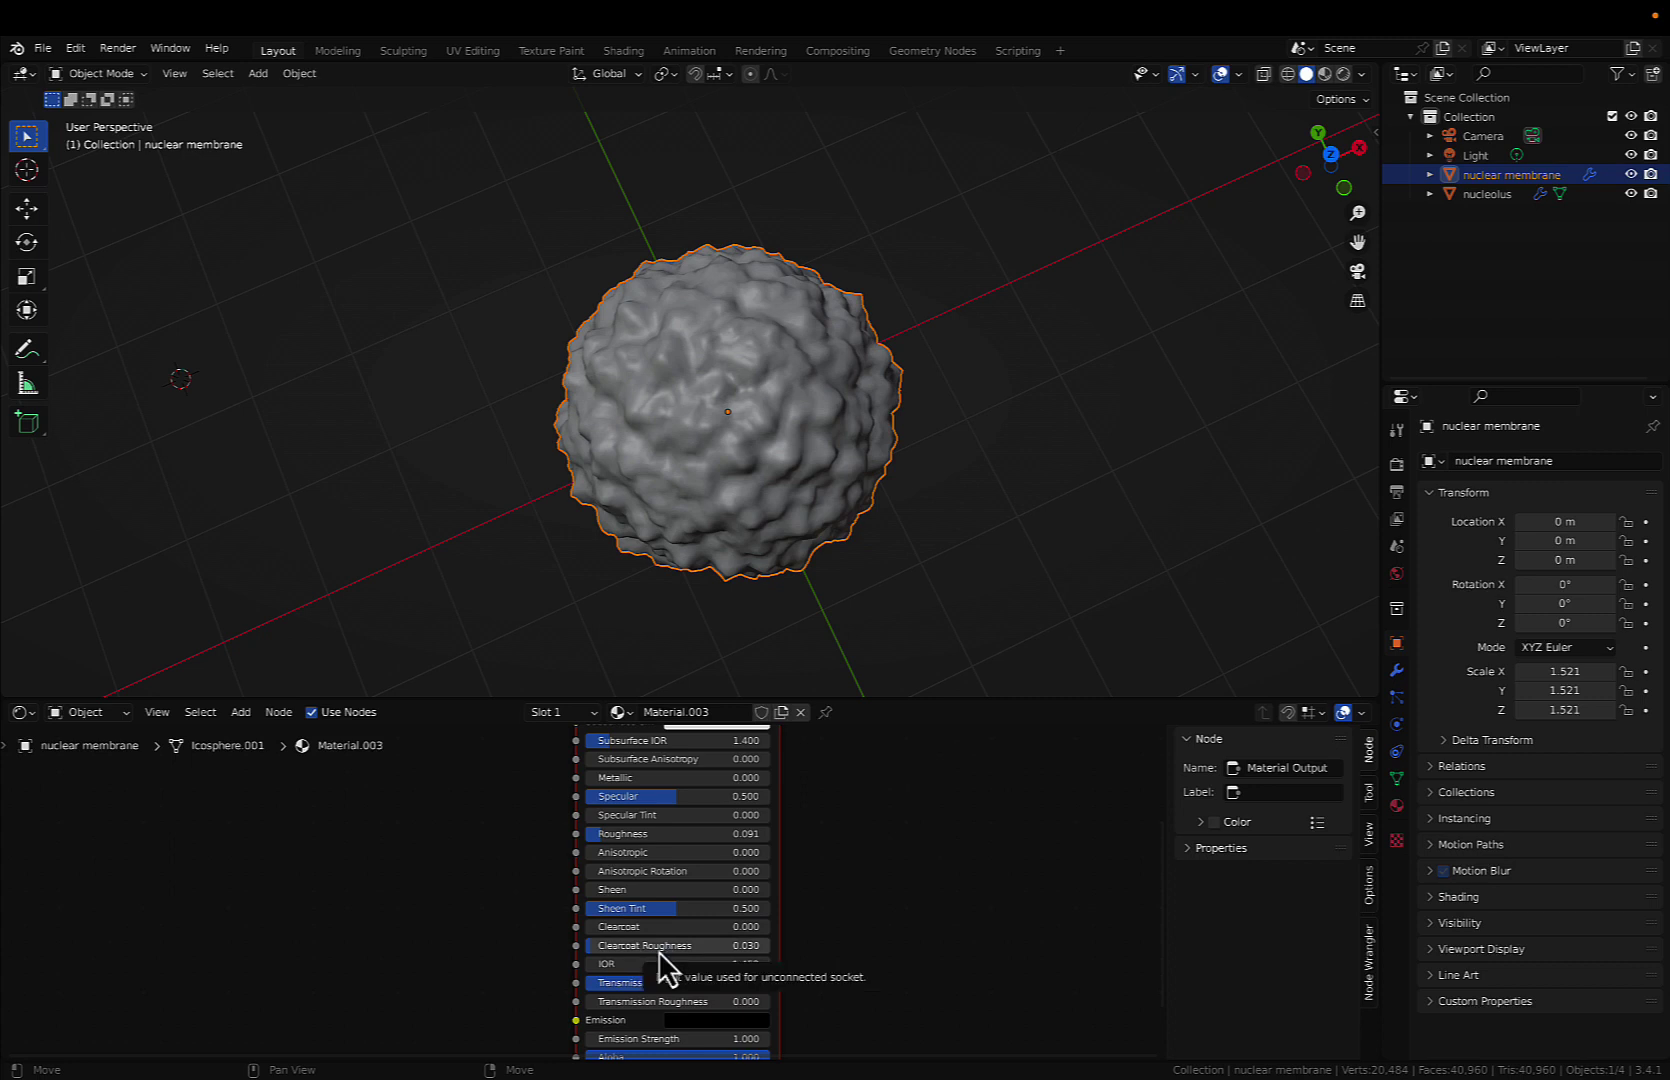
- Open the nuclear membrane's material settings and view it in rendered viewport shading from another angle
left_click(1397, 806)
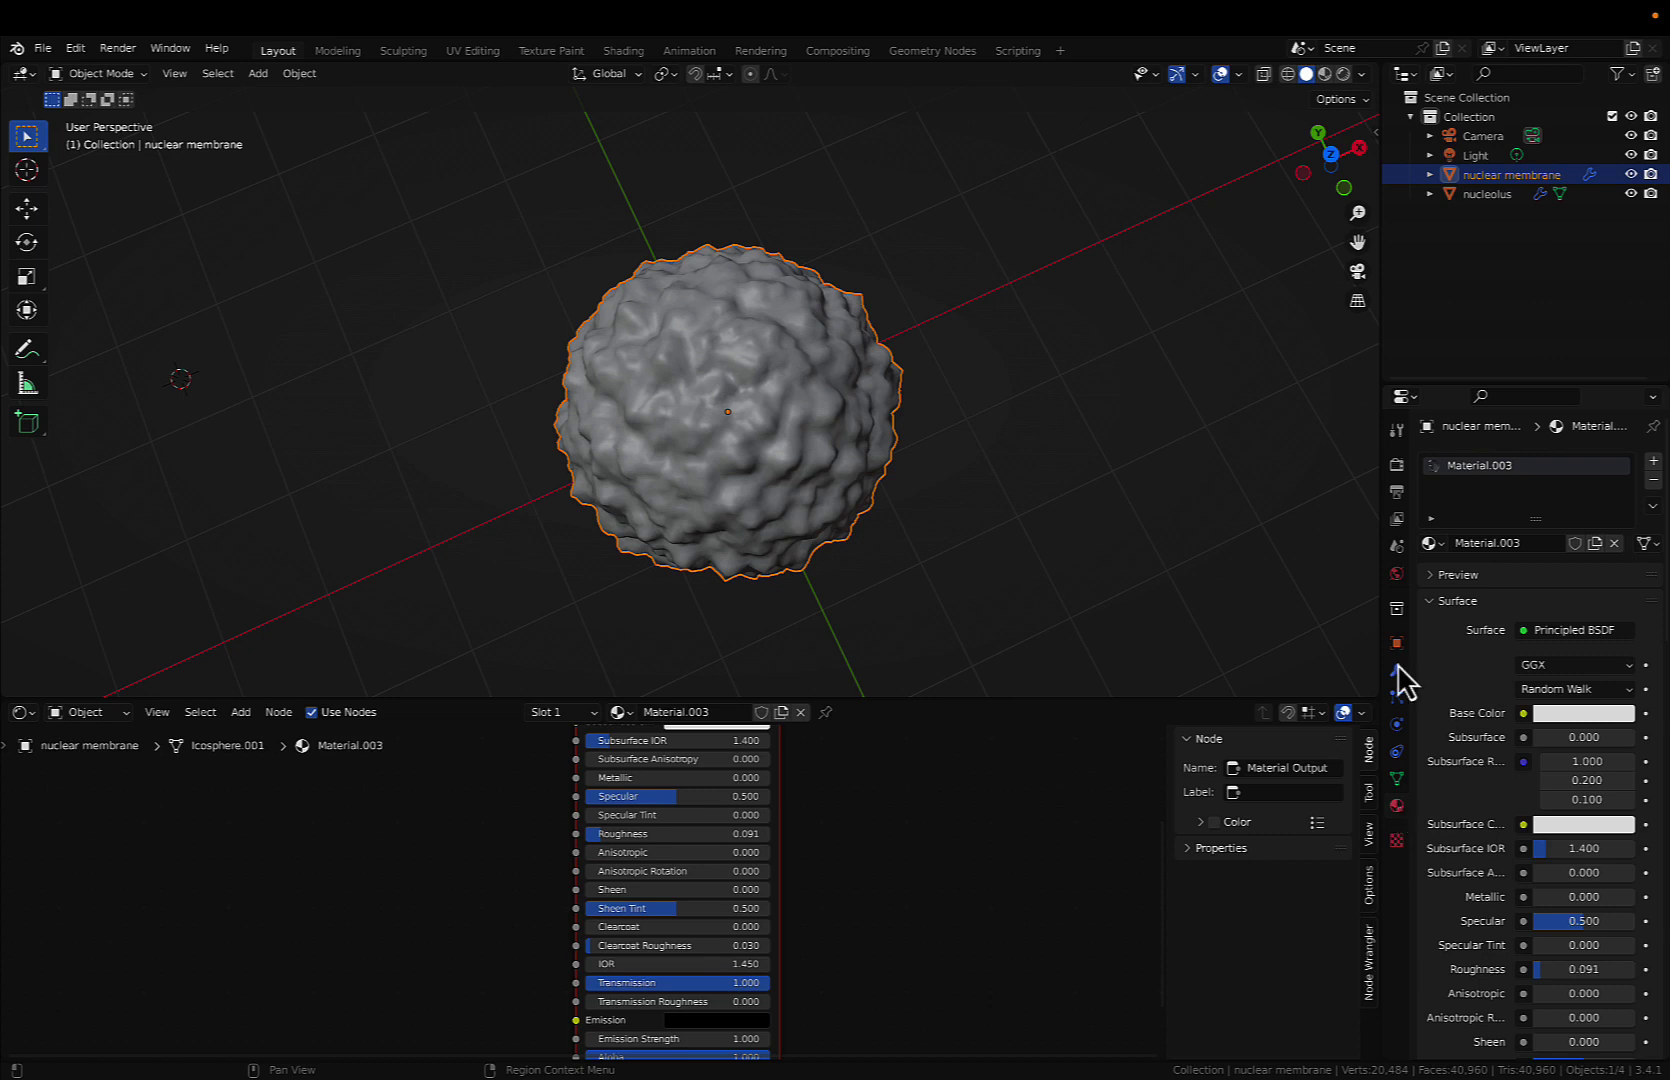
left_click(1343, 74)
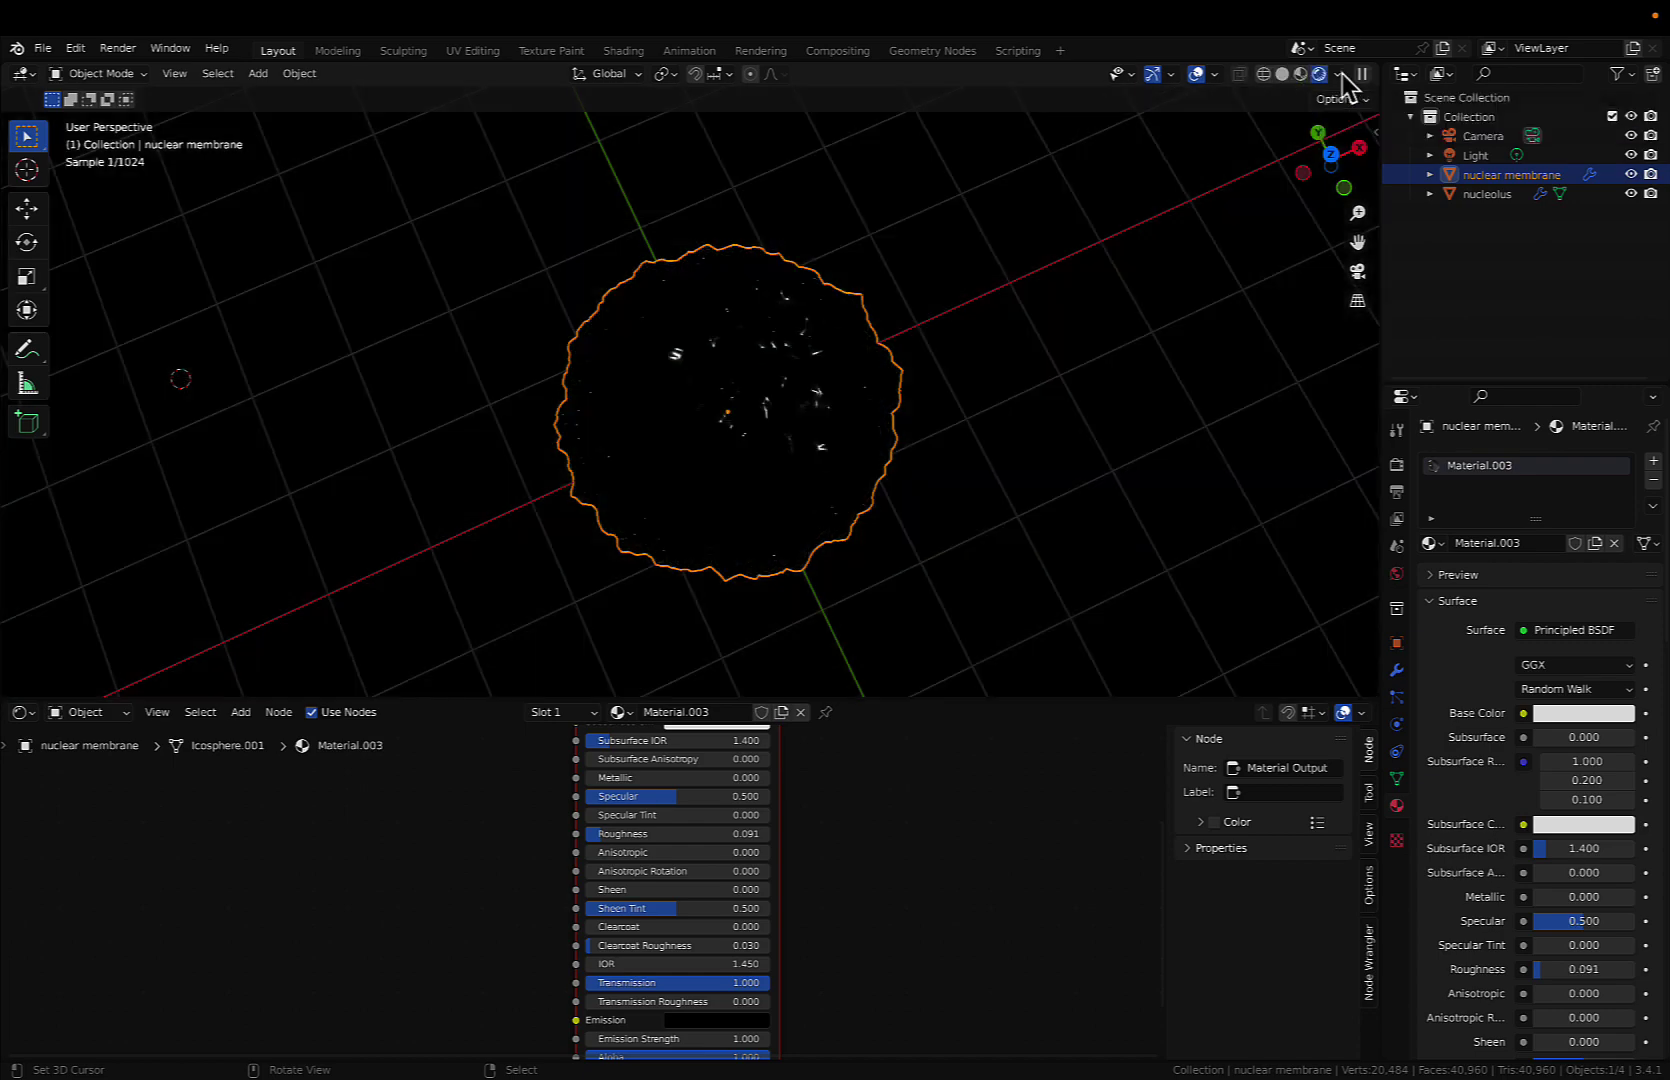
middle_click_drag(1042, 438, 1042, 438)
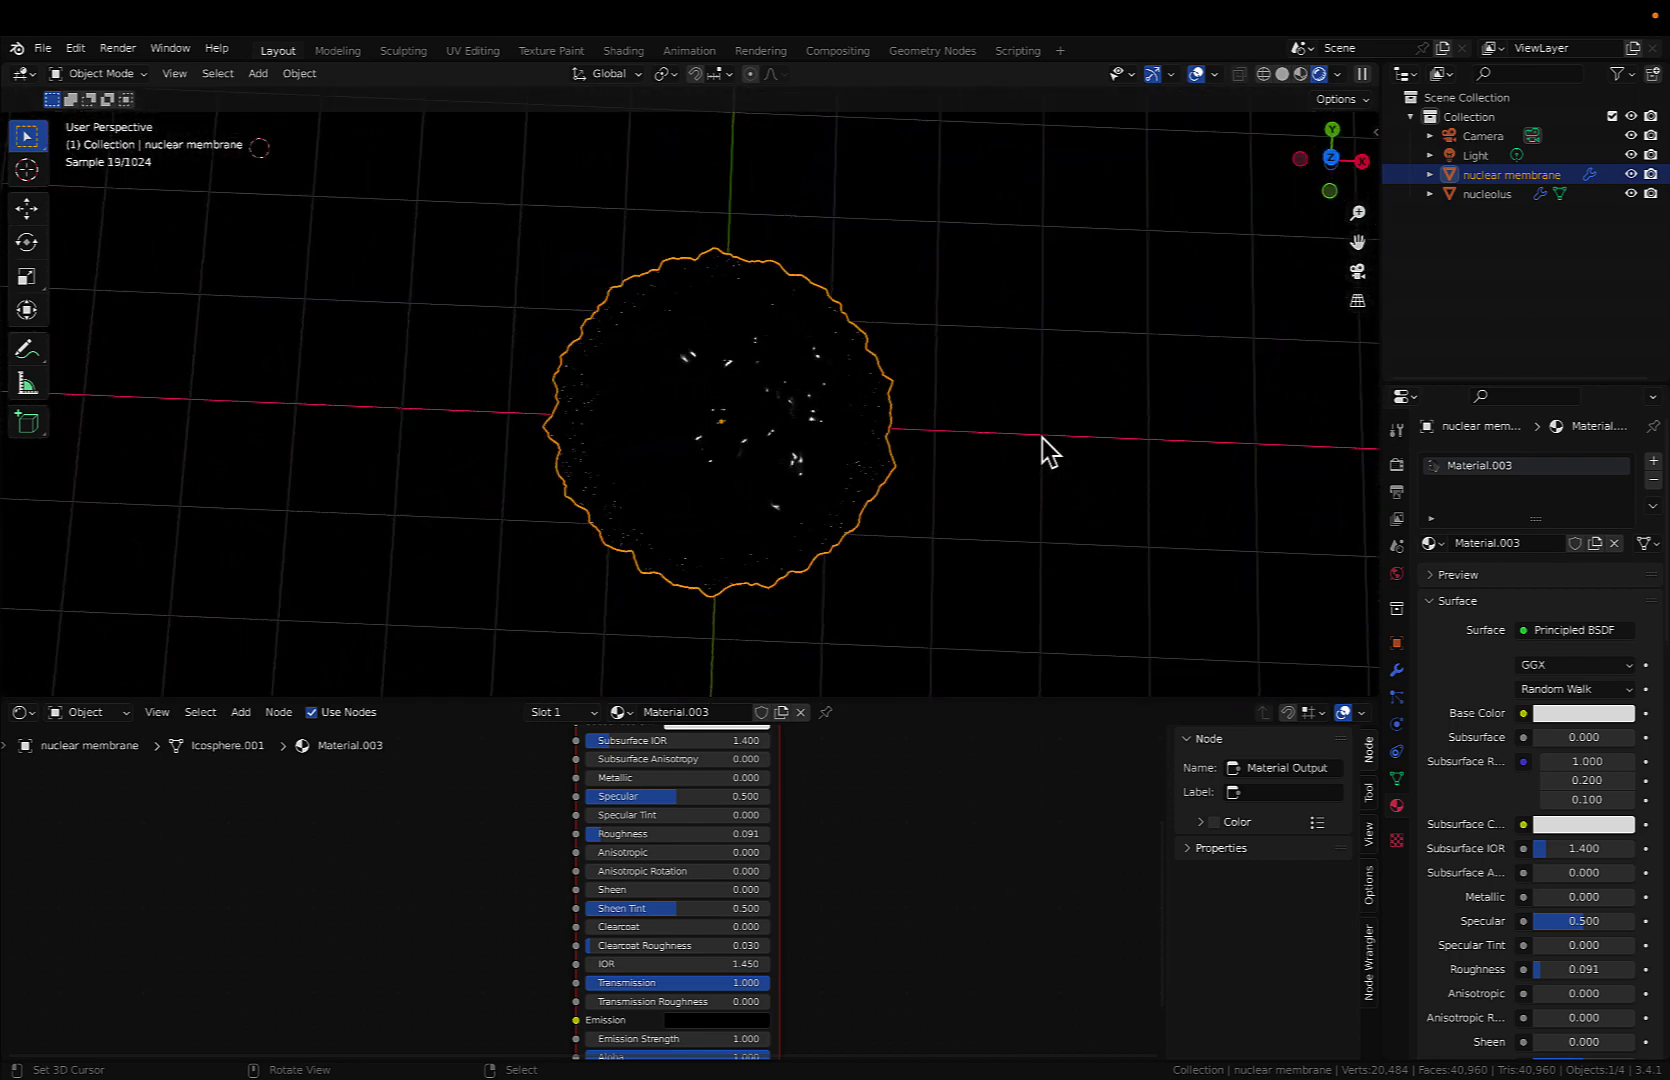
- Set the nuclear membrane material's Blend Mode to Alpha Hashed and enable Screen Space Refraction
scroll(1497, 845, "down", 8)
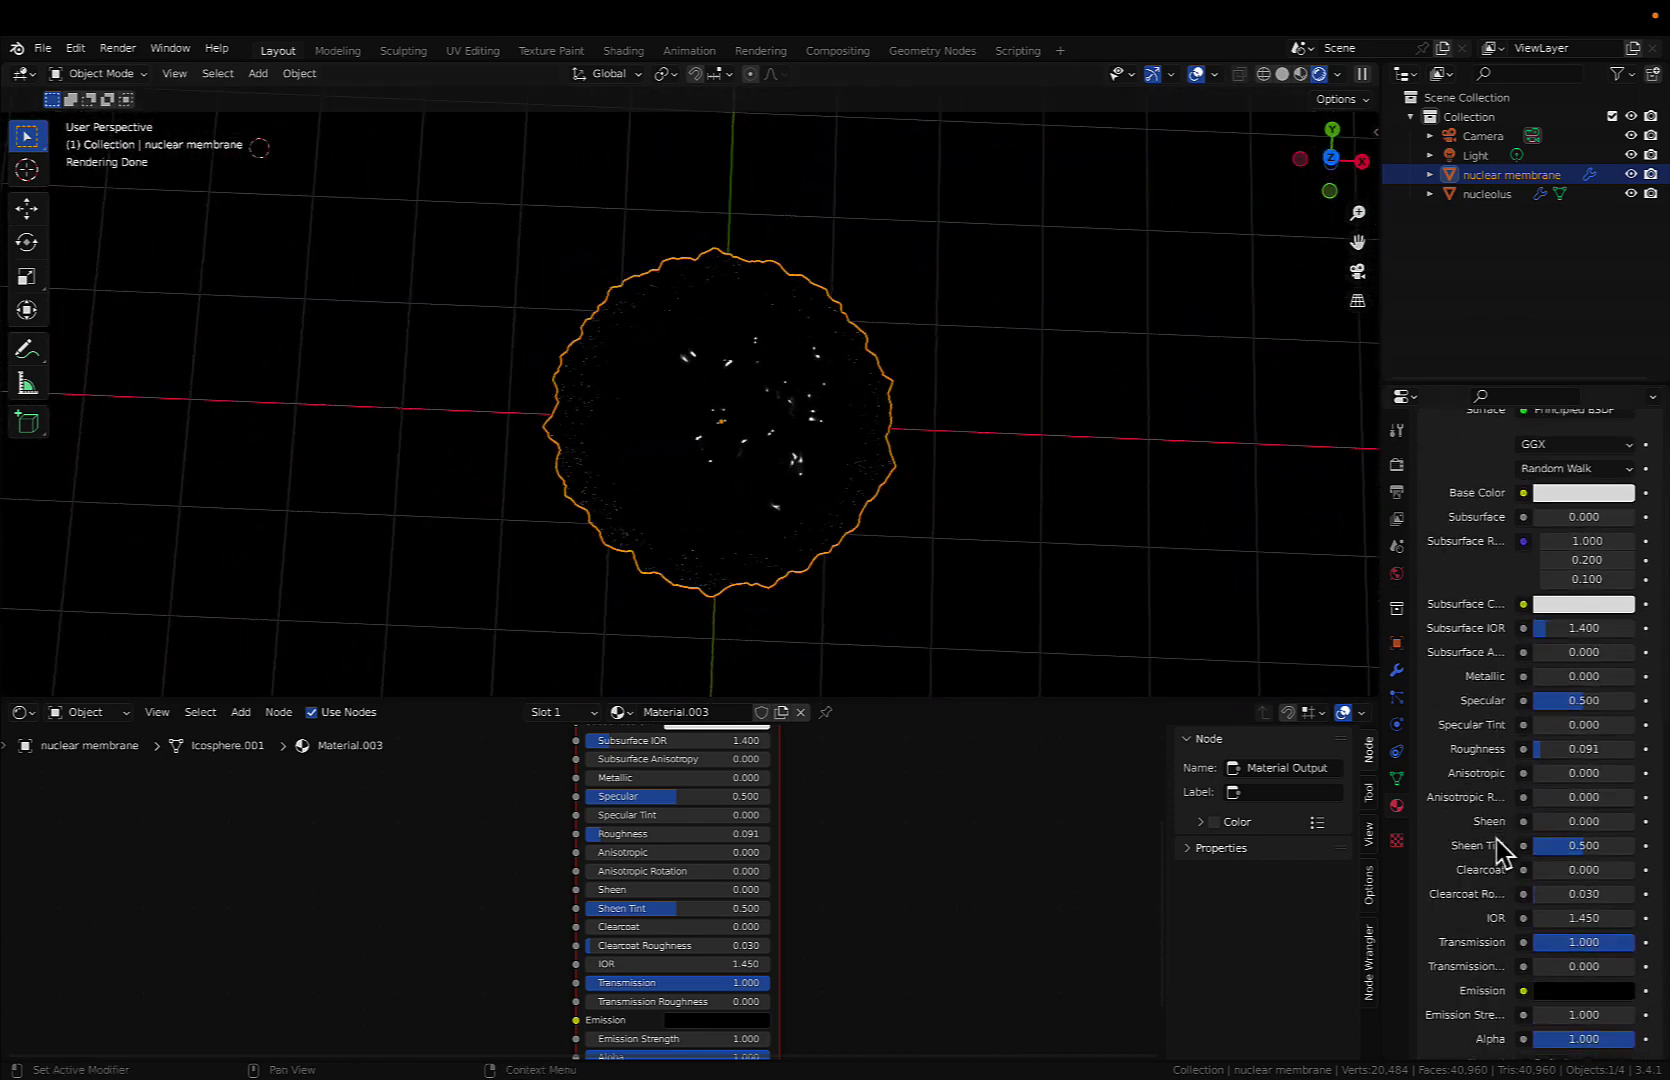
scroll(1497, 845, "down", 12)
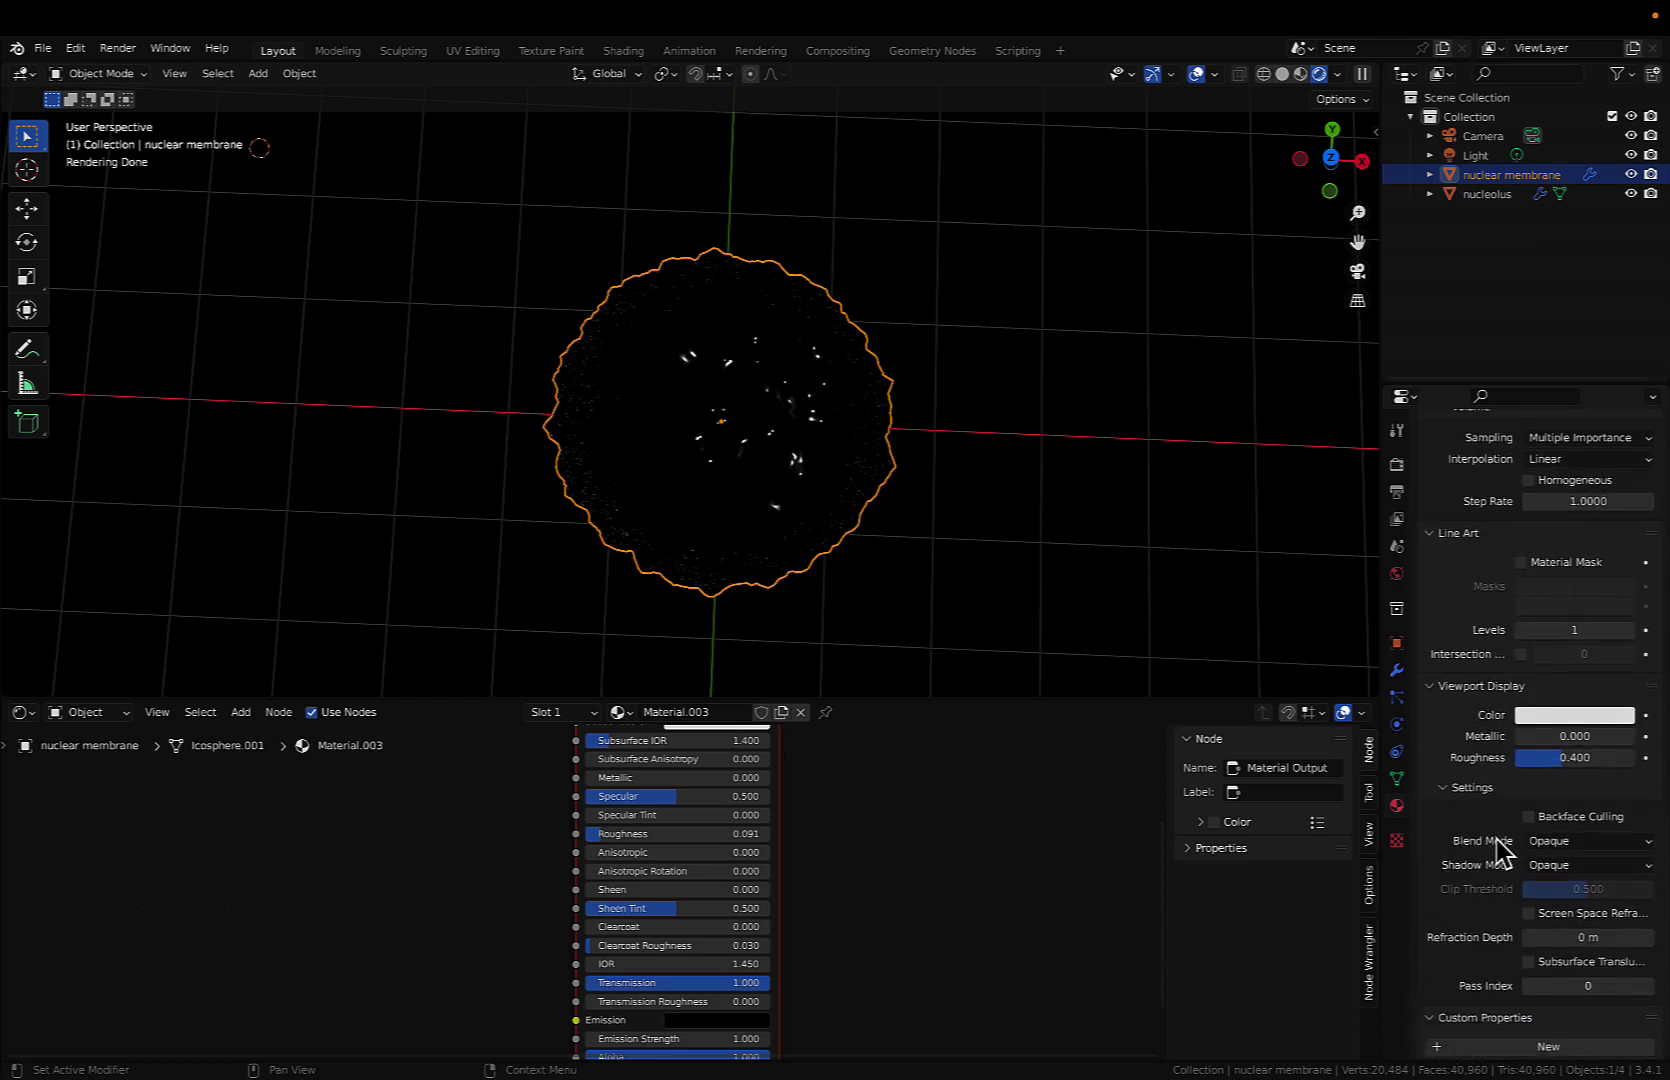
left_click(1560, 826)
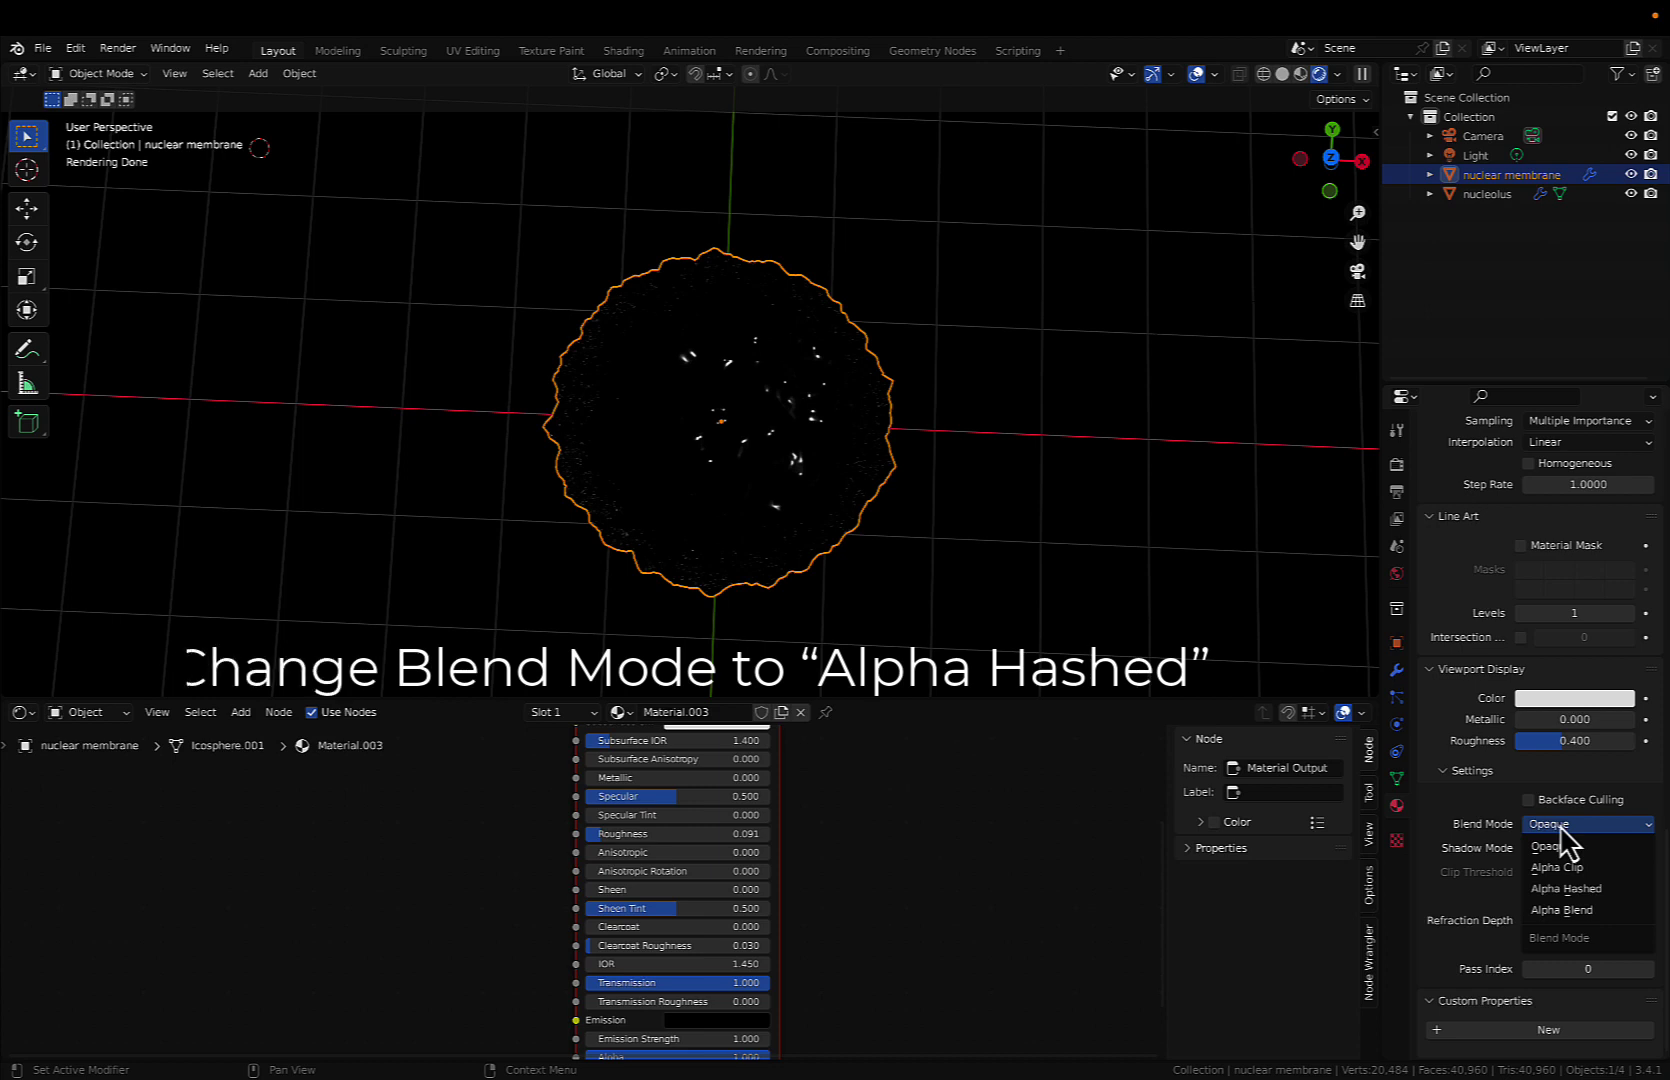
left_click(1562, 888)
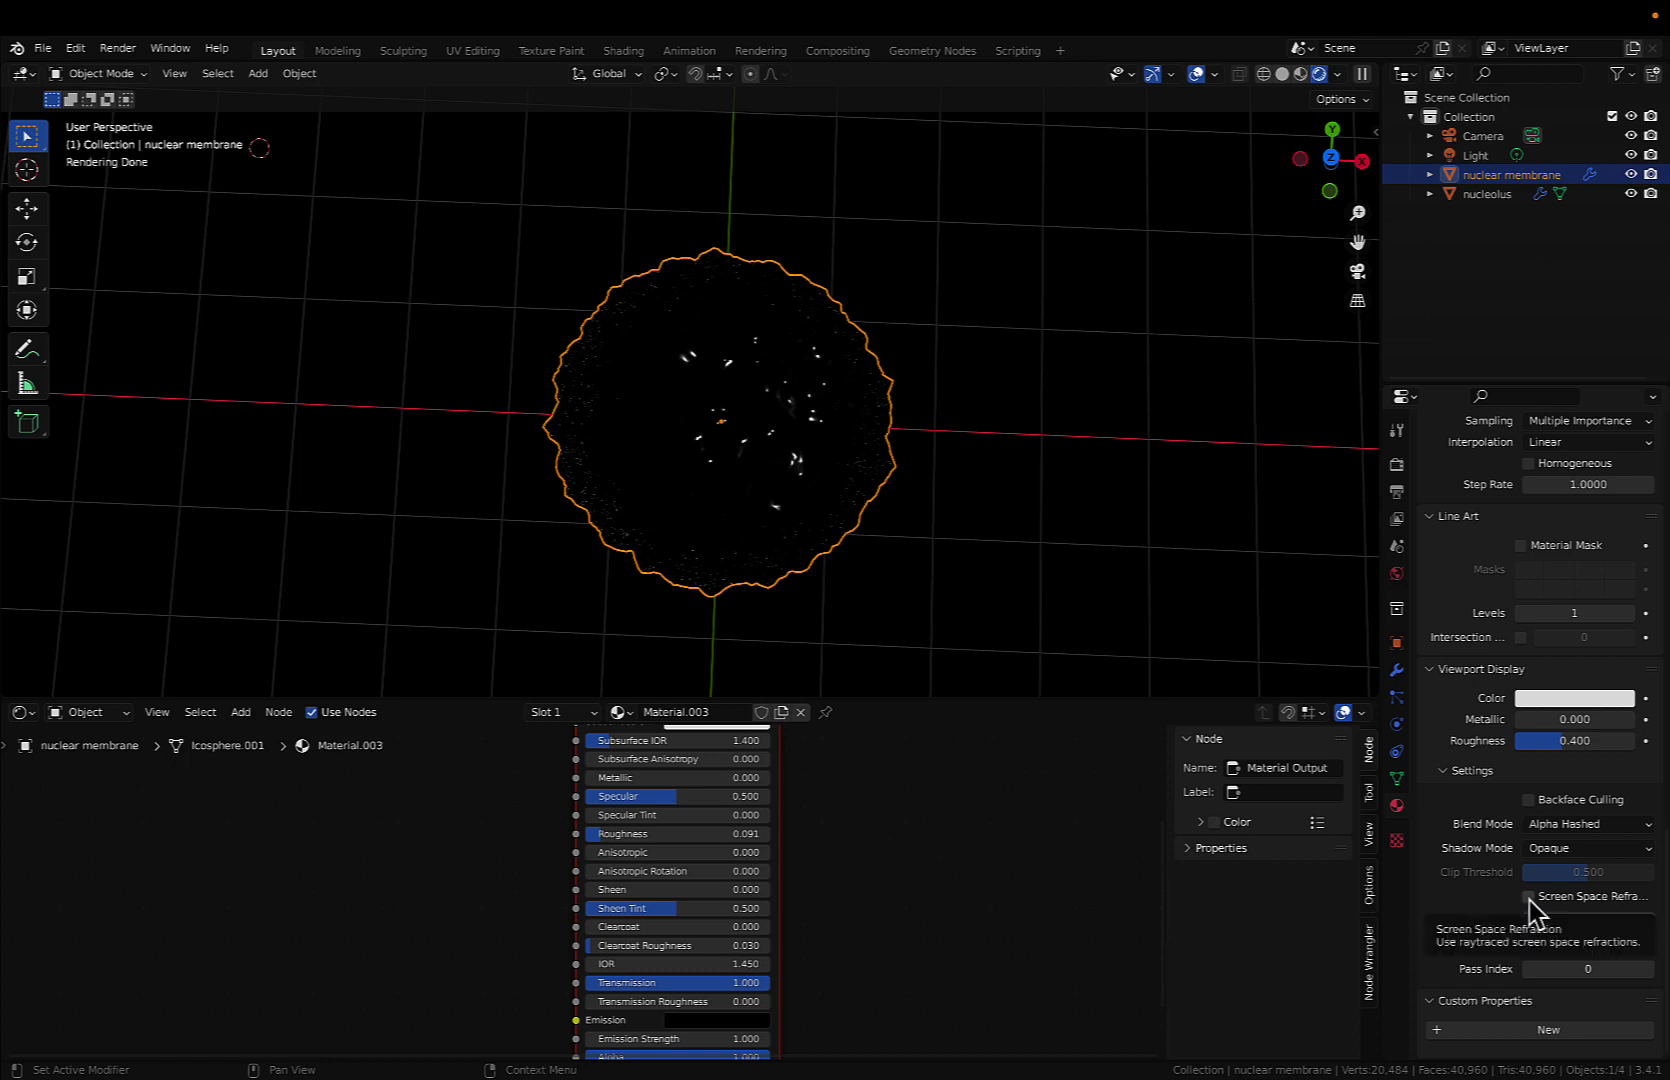
left_click(1529, 897)
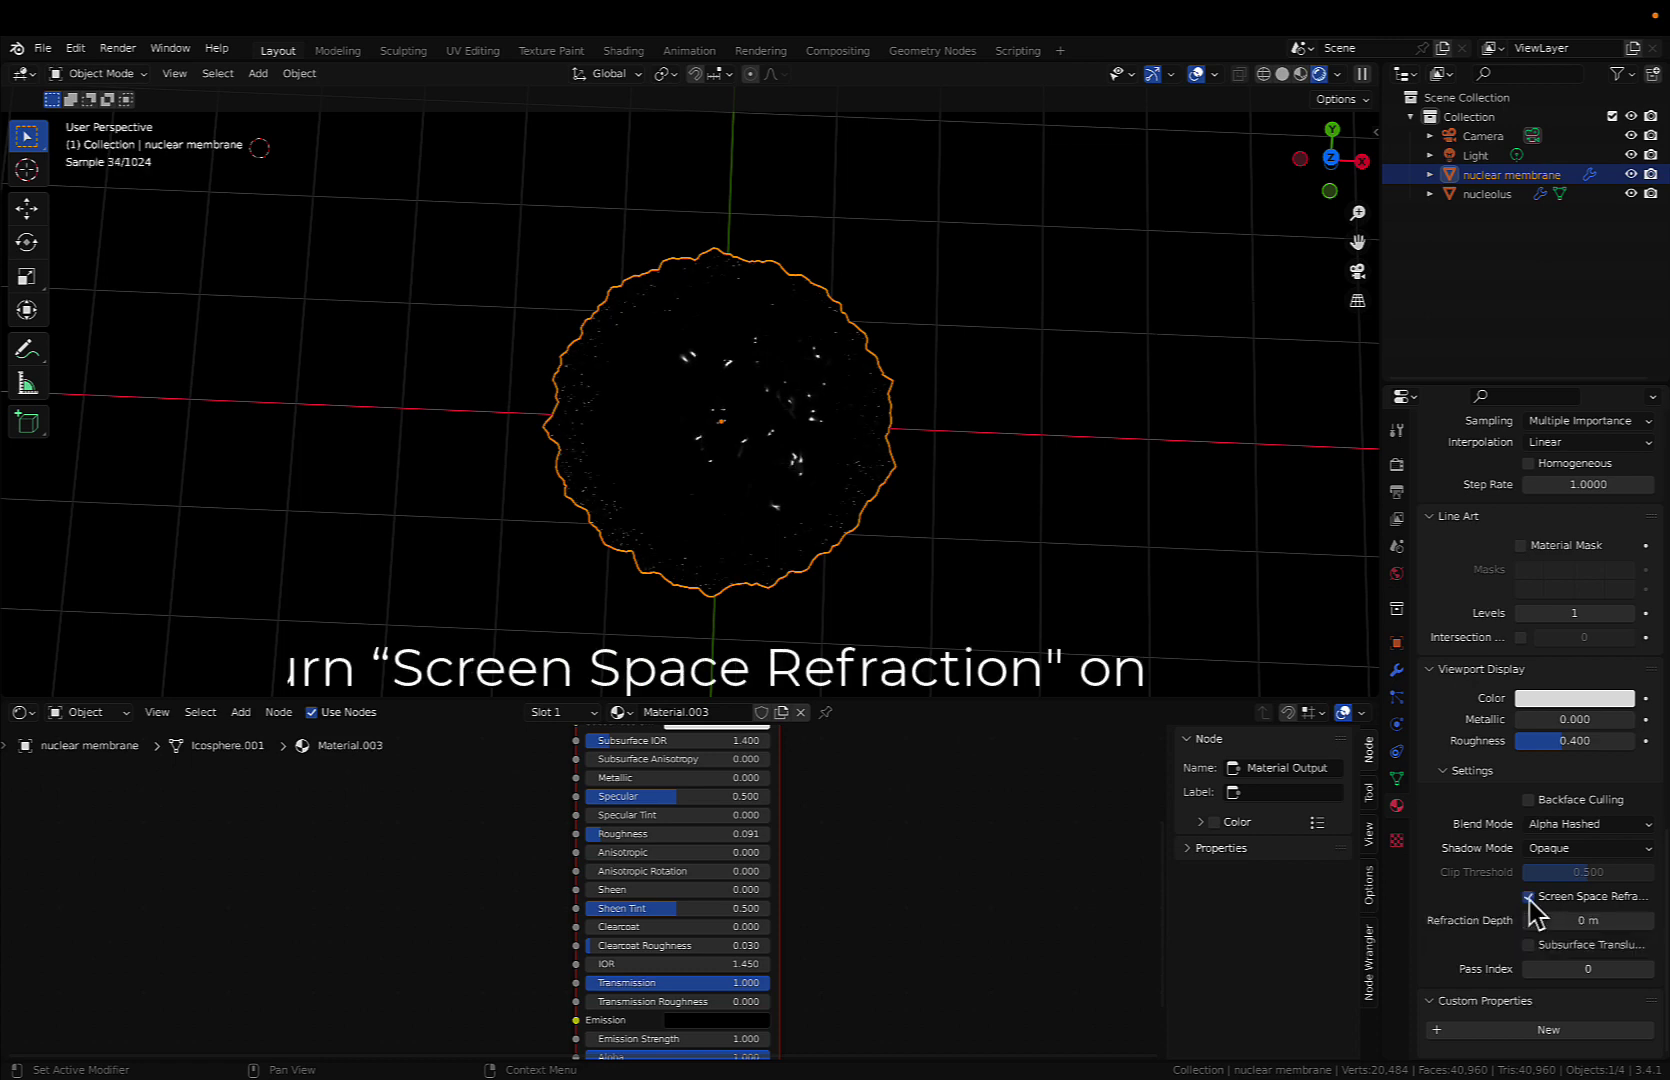
- Set the nuclear membrane material's IOR to 1 and show the viewport in material preview shading
scroll(853, 880, "up", 2)
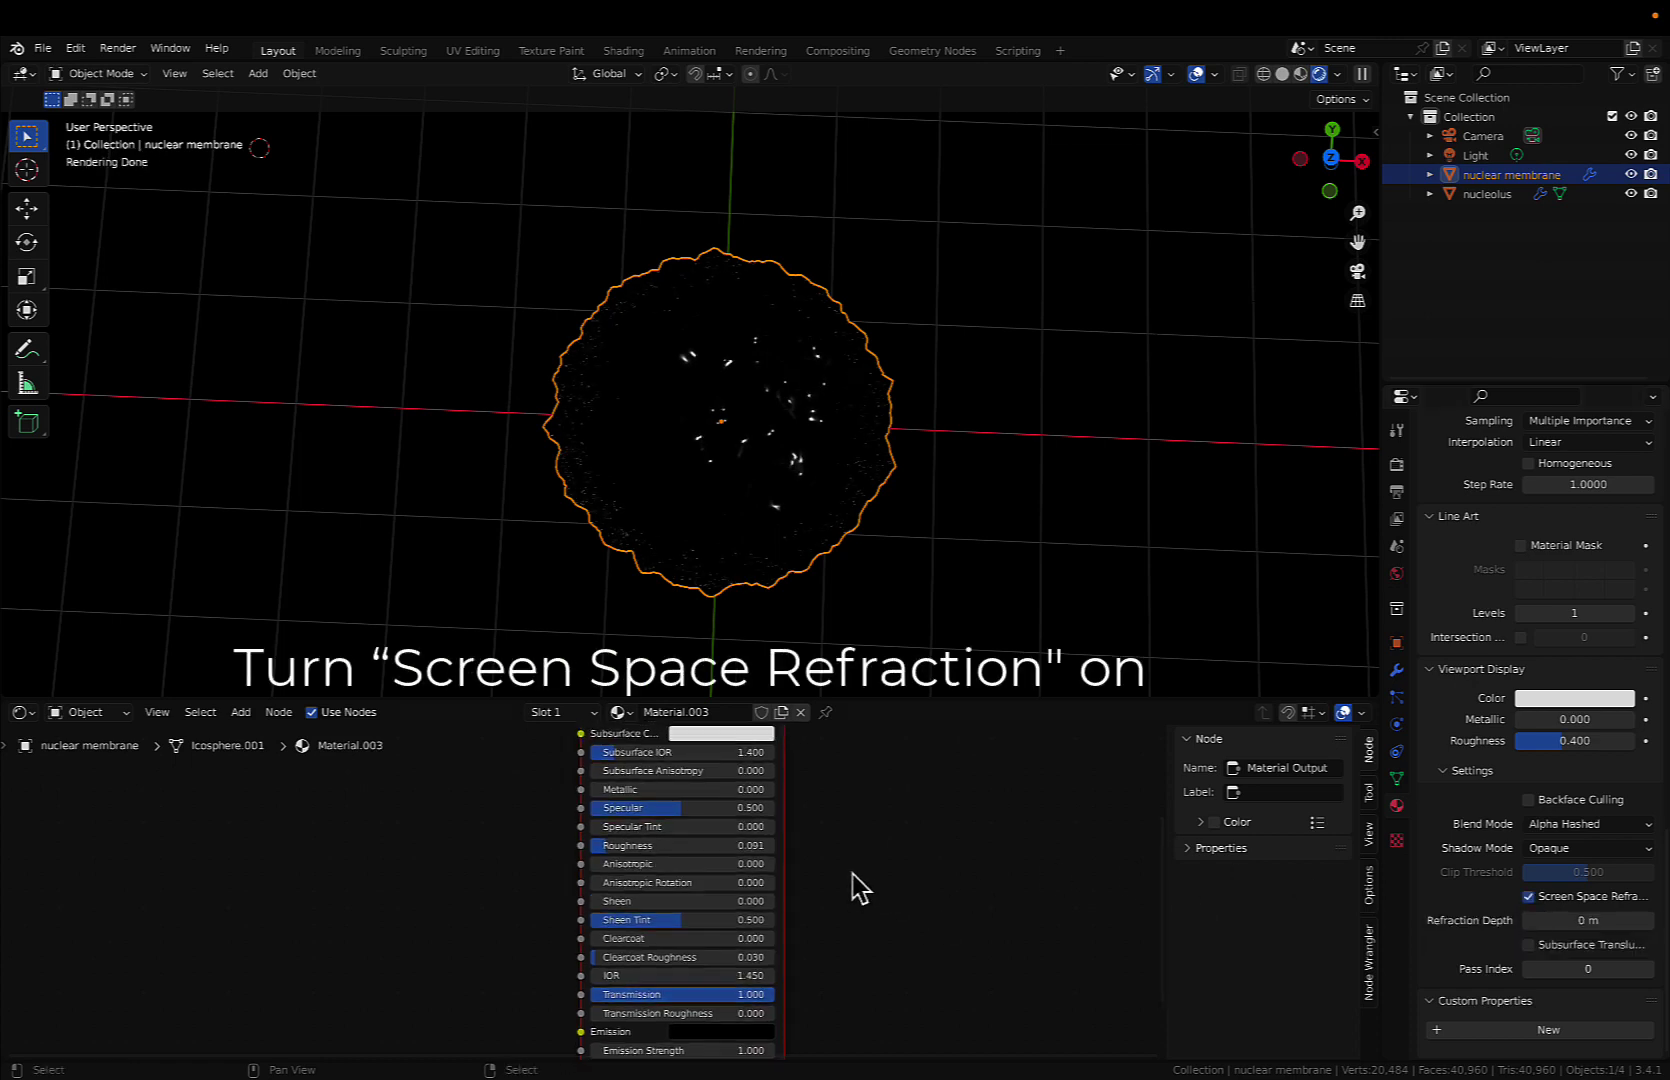
scroll(772, 890, "up", 3)
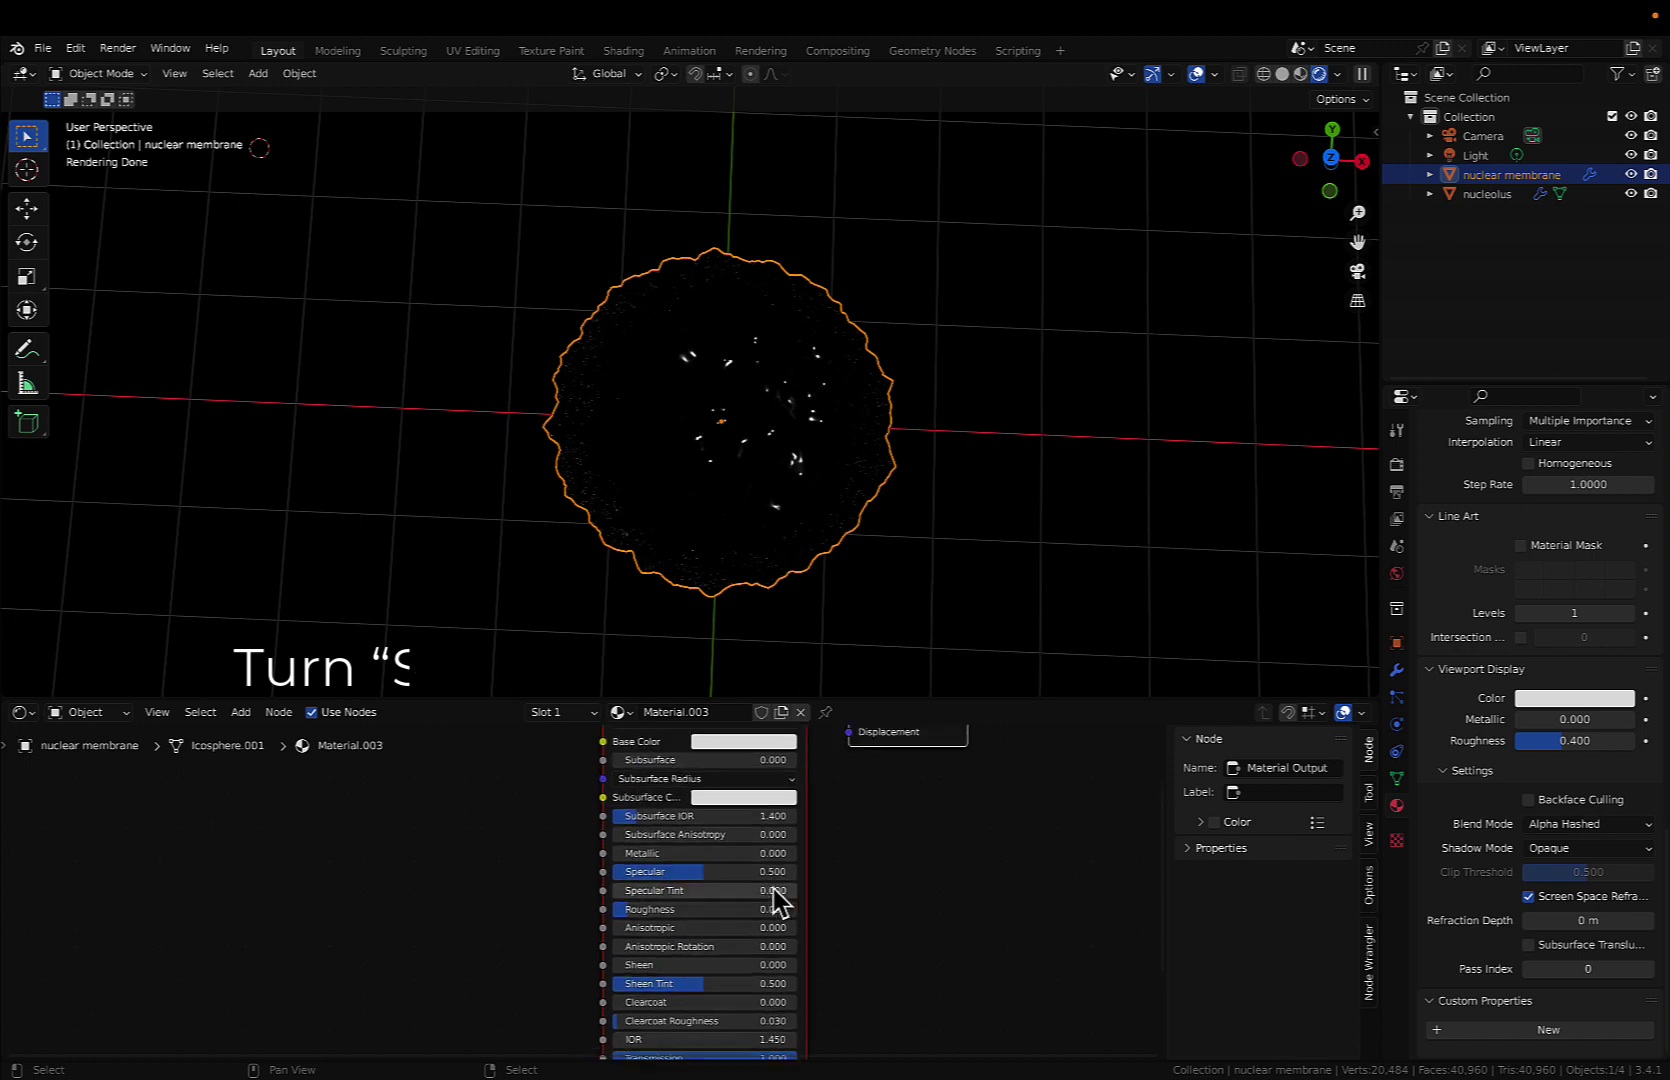
scroll(694, 918, "down", 5)
double_click(700, 928)
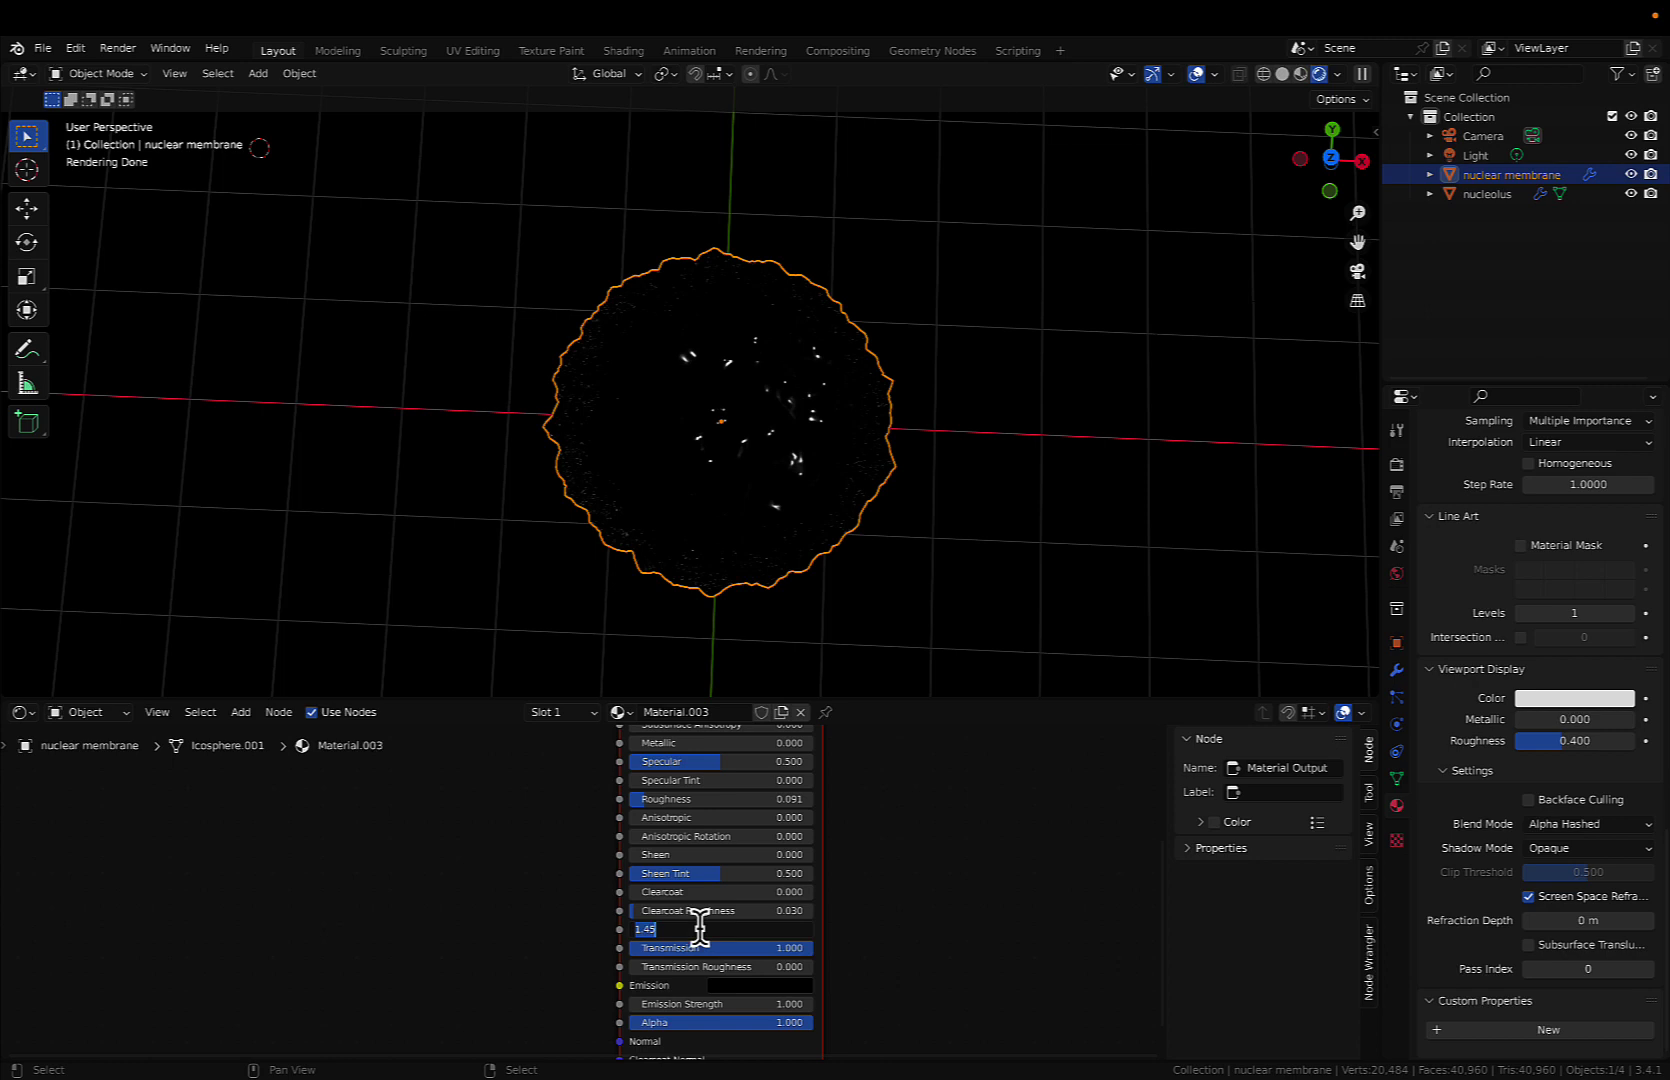
type("1")
key("Return")
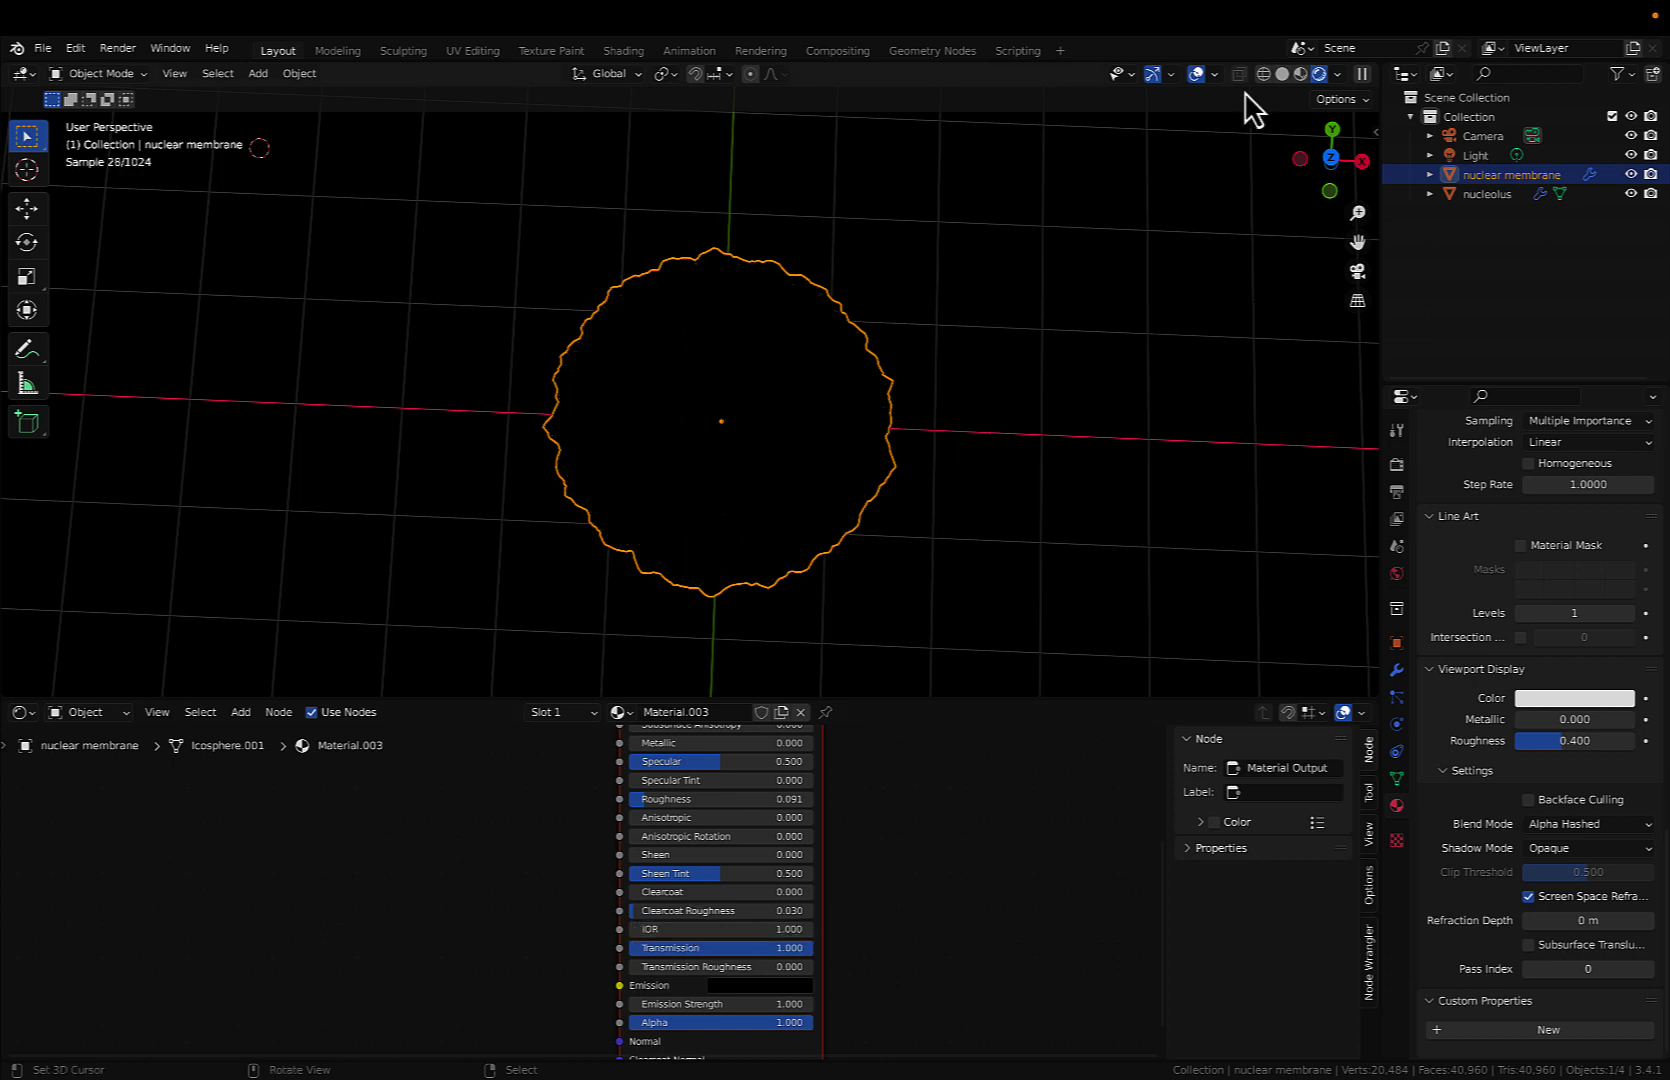
left_click(1302, 80)
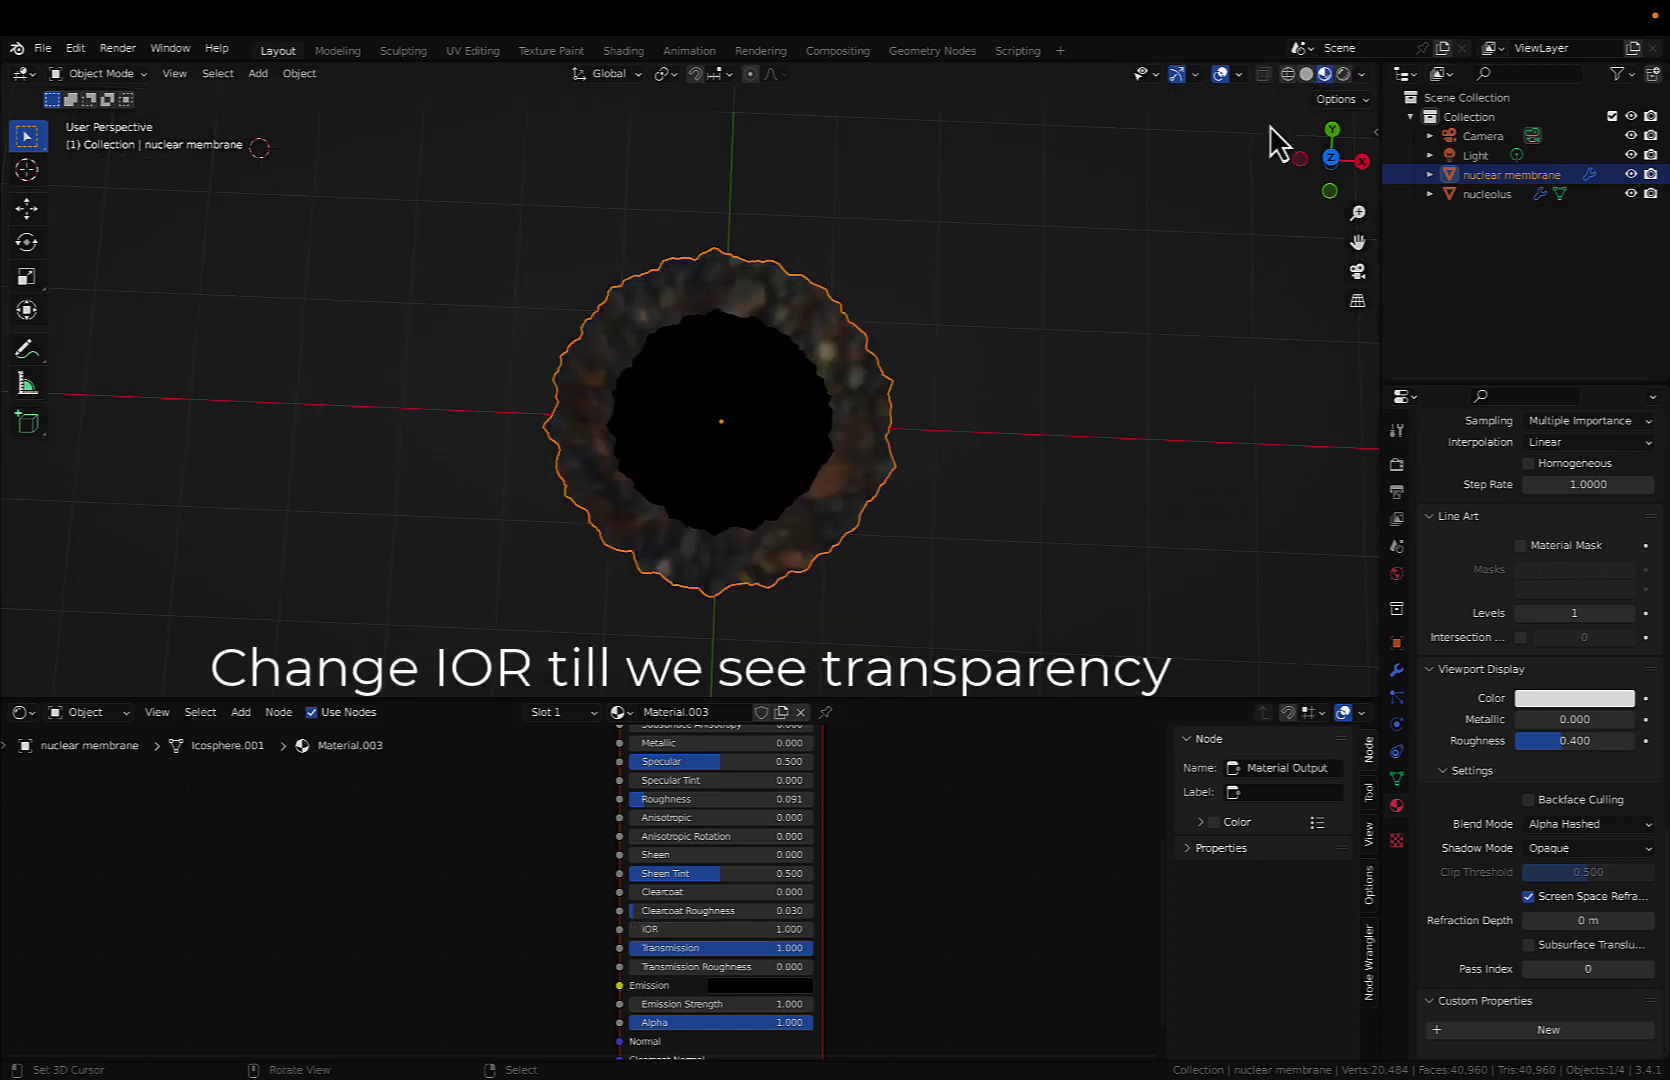
middle_click_drag(921, 451, 921, 440)
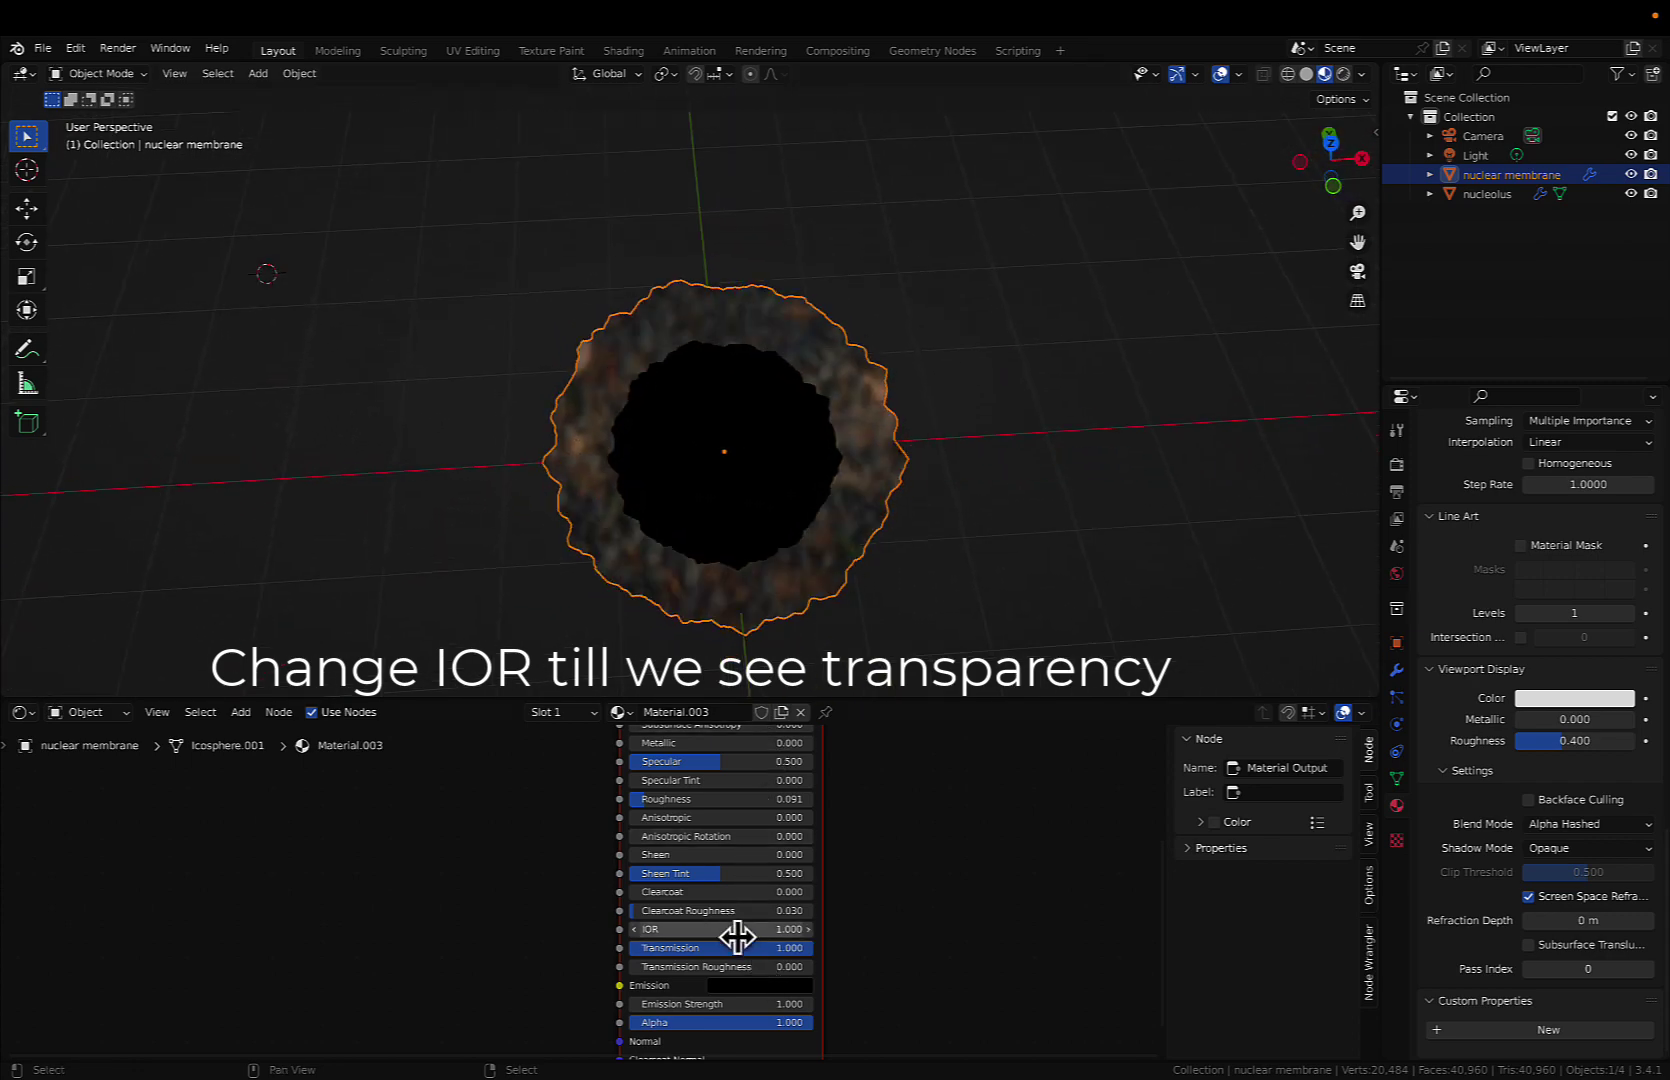
- Try an IOR of 0.9 on the nuclear membrane's material and settle on 0.85, checking the transparency from another angle
left_click(697, 929)
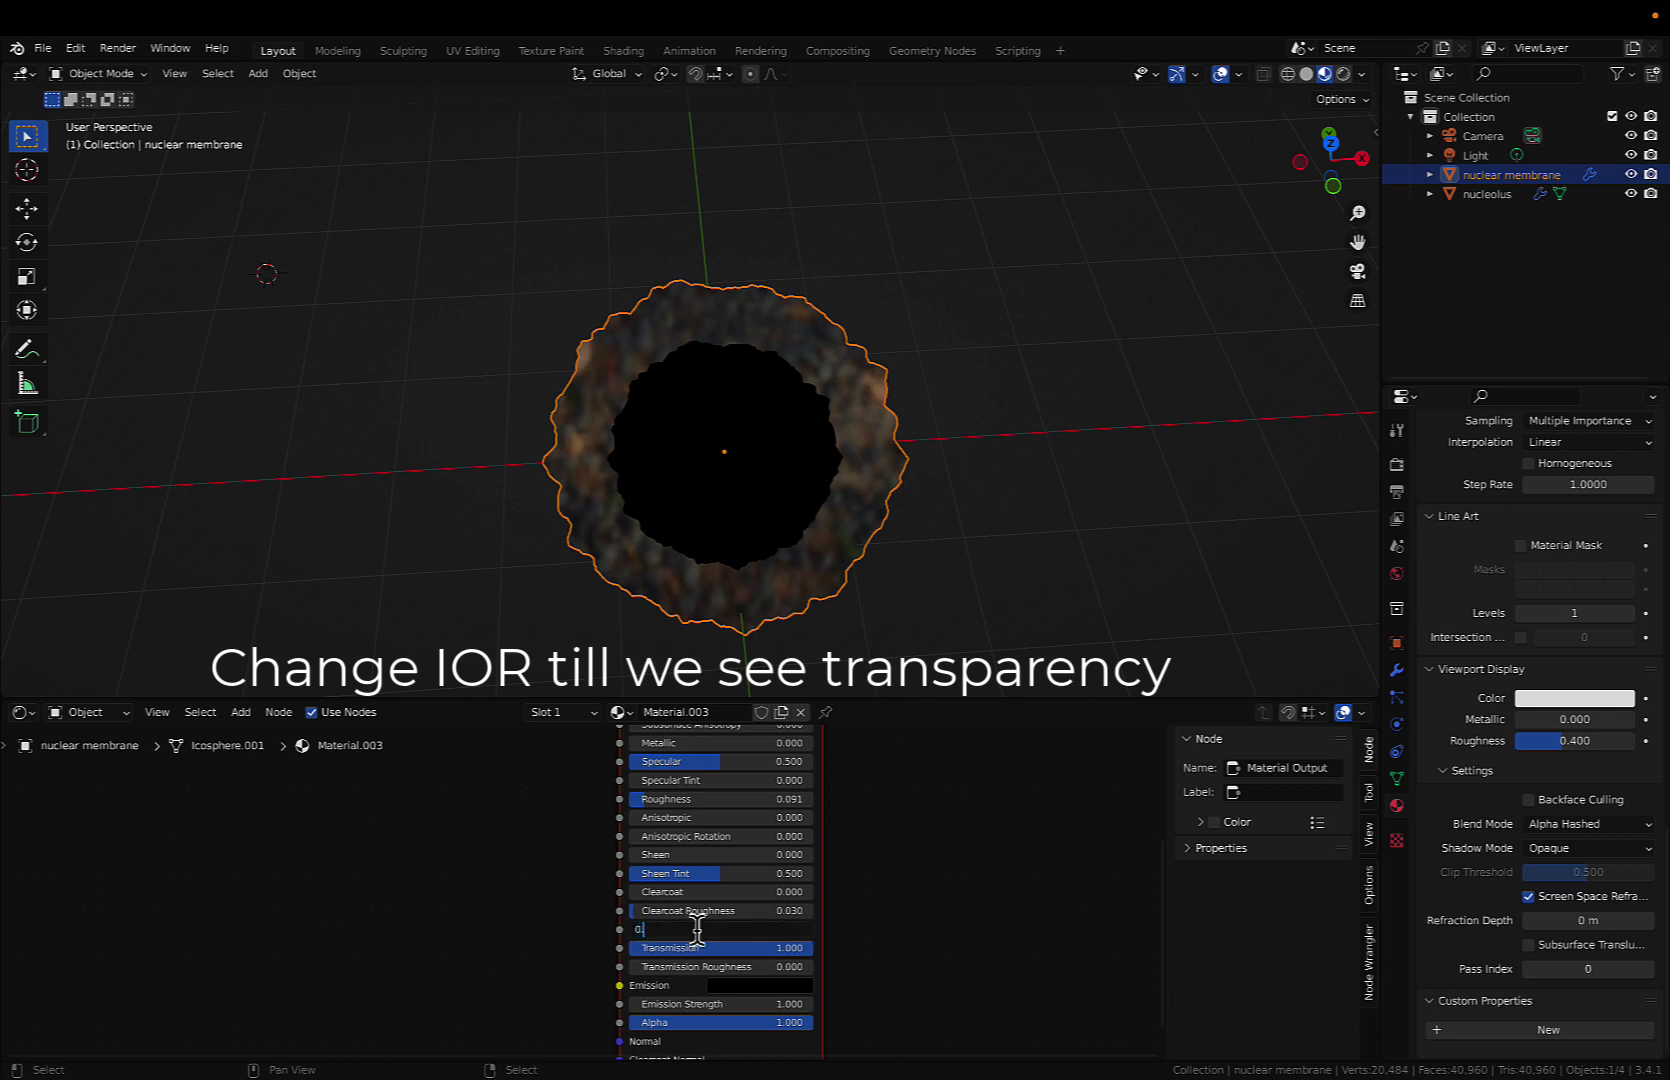
key("Return")
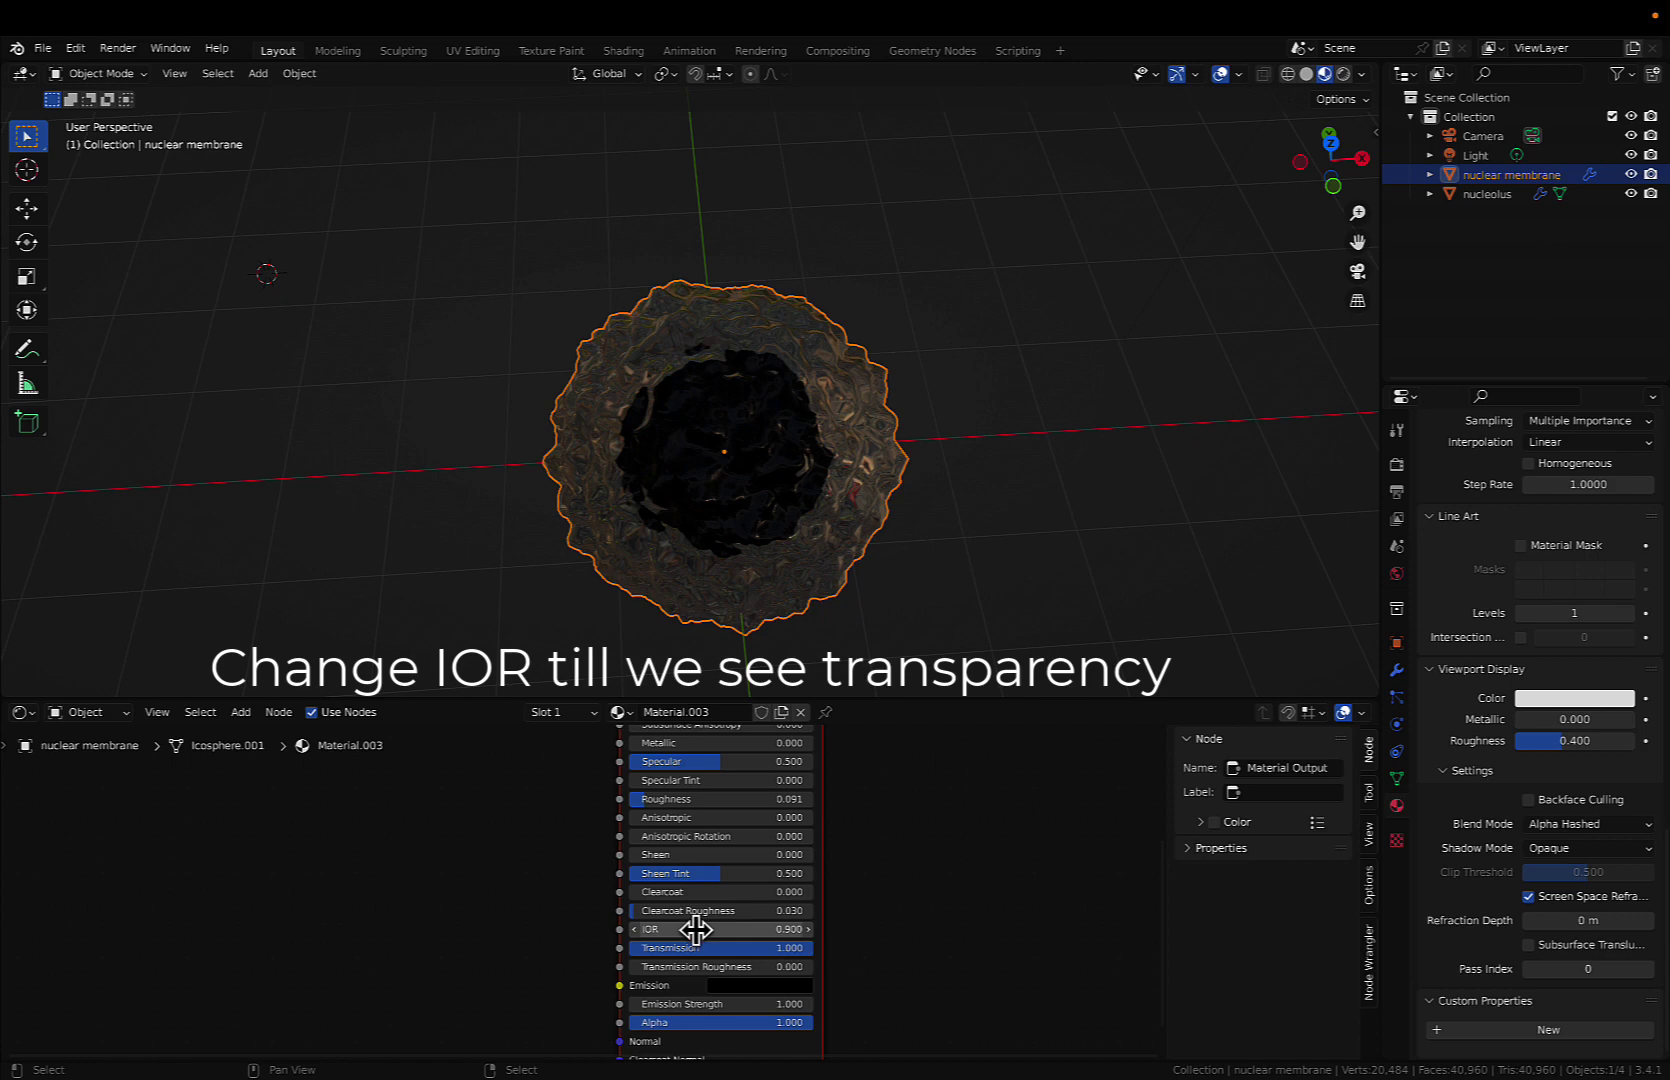
left_click(697, 929)
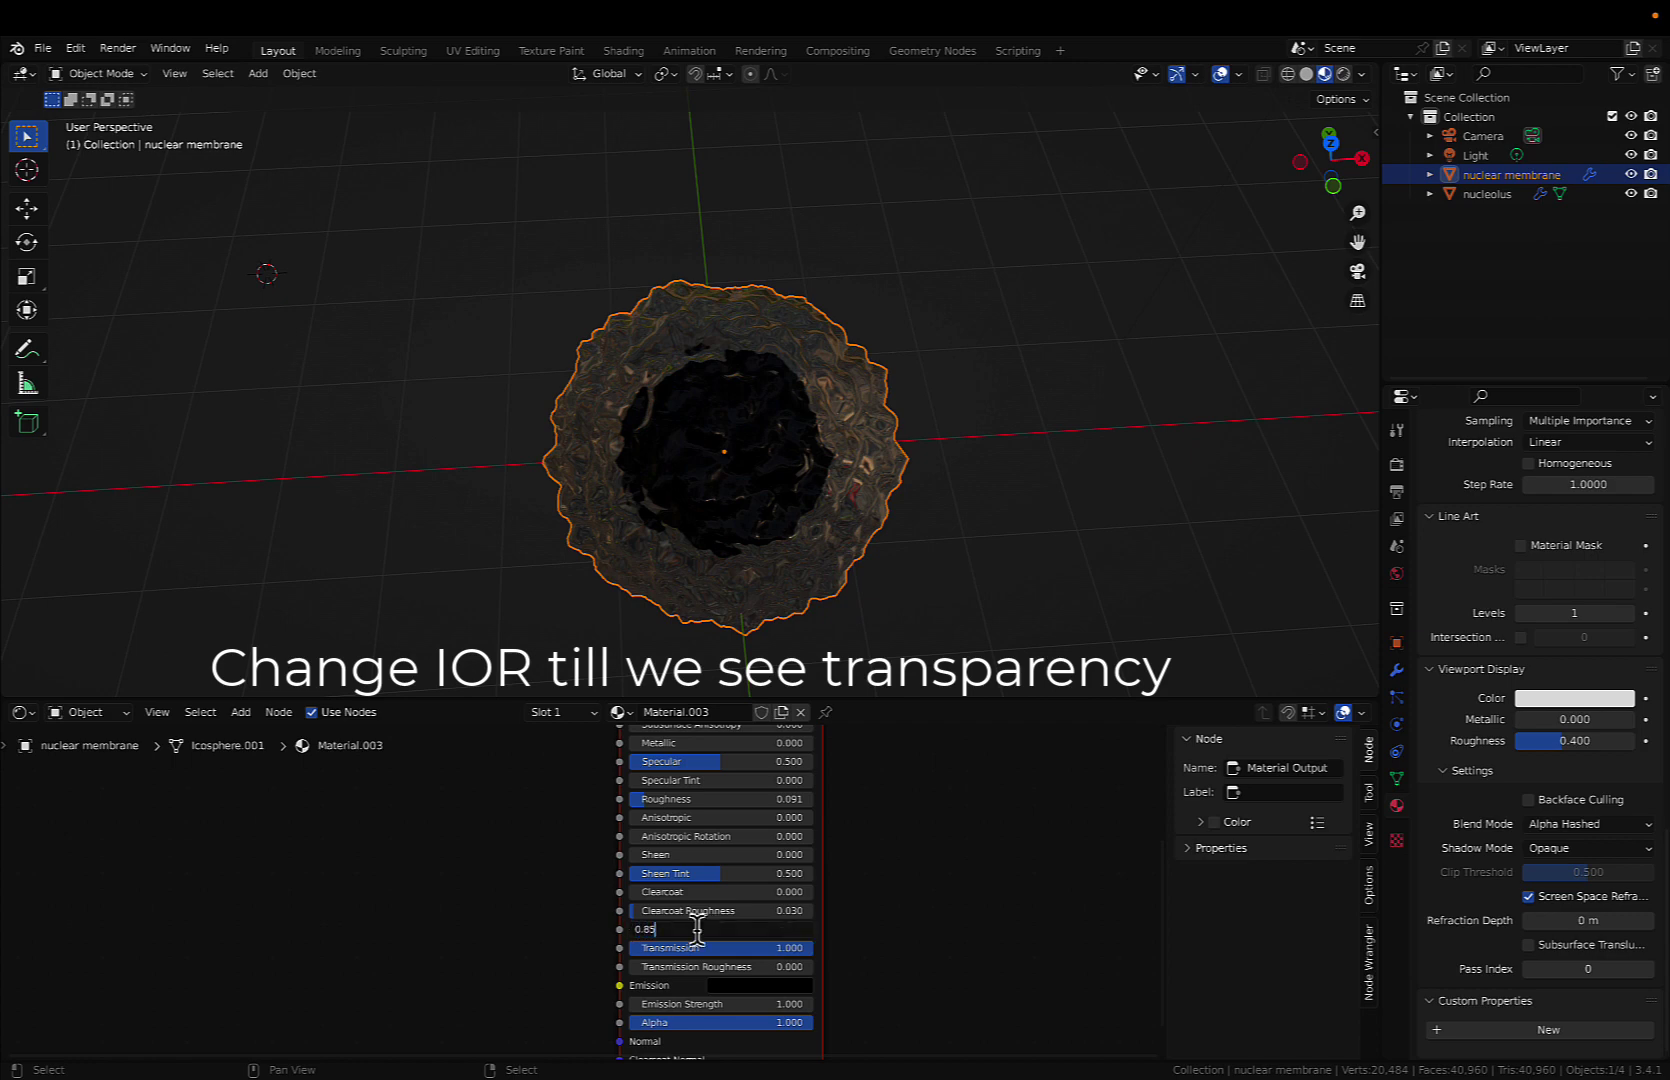
key("Return")
middle_click_drag(747, 534, 748, 528)
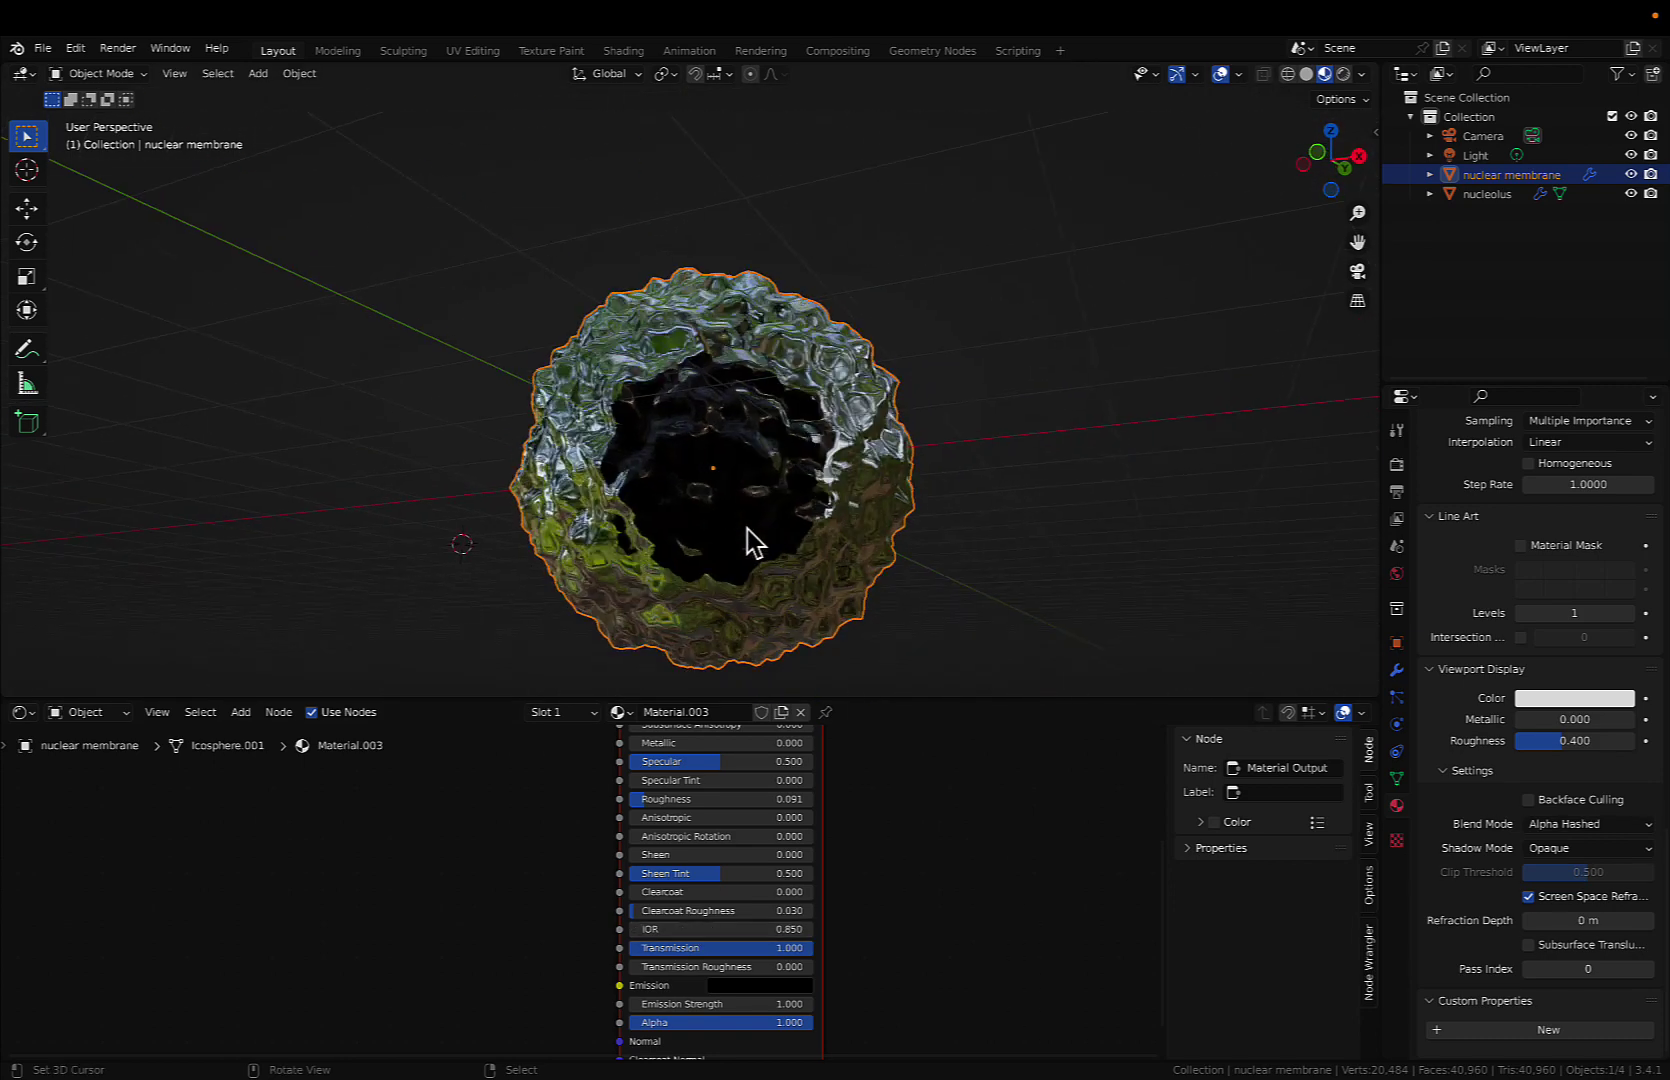
- Check the nuclear membrane in rendered viewport shading and return to material preview shading
left_click(1343, 75)
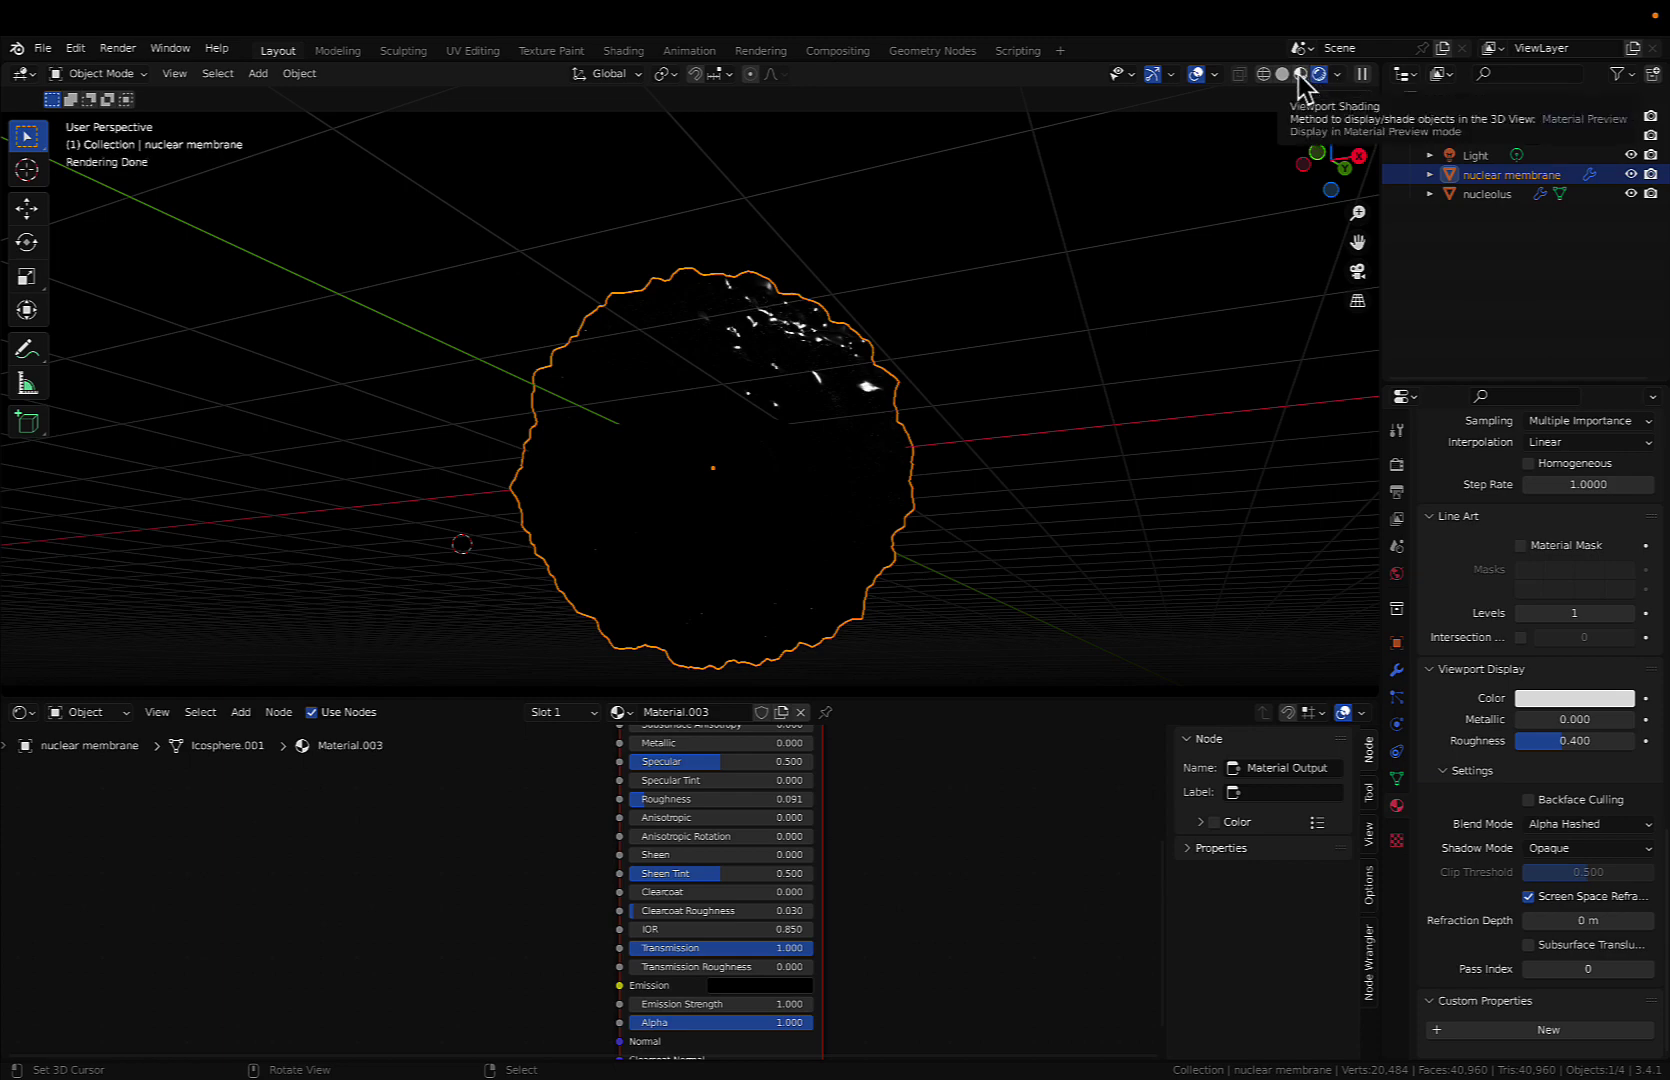
left_click(1298, 74)
scroll(750, 818, "up", 10)
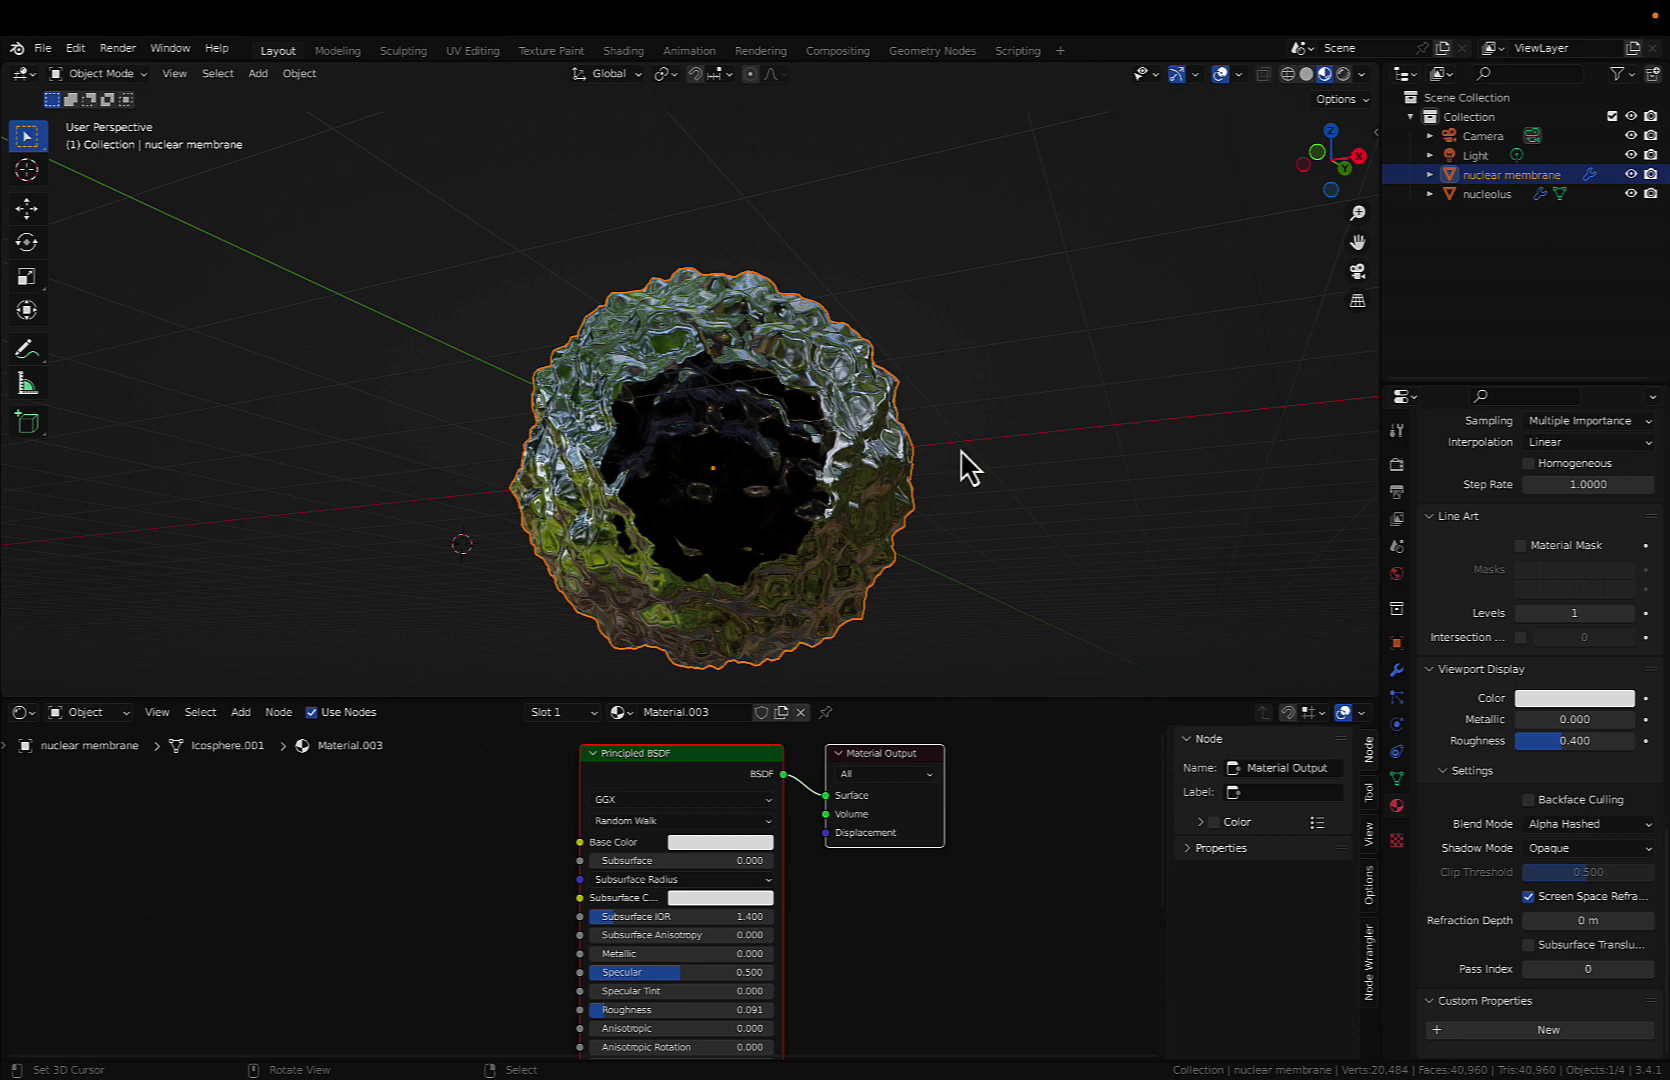
left_click(1476, 194)
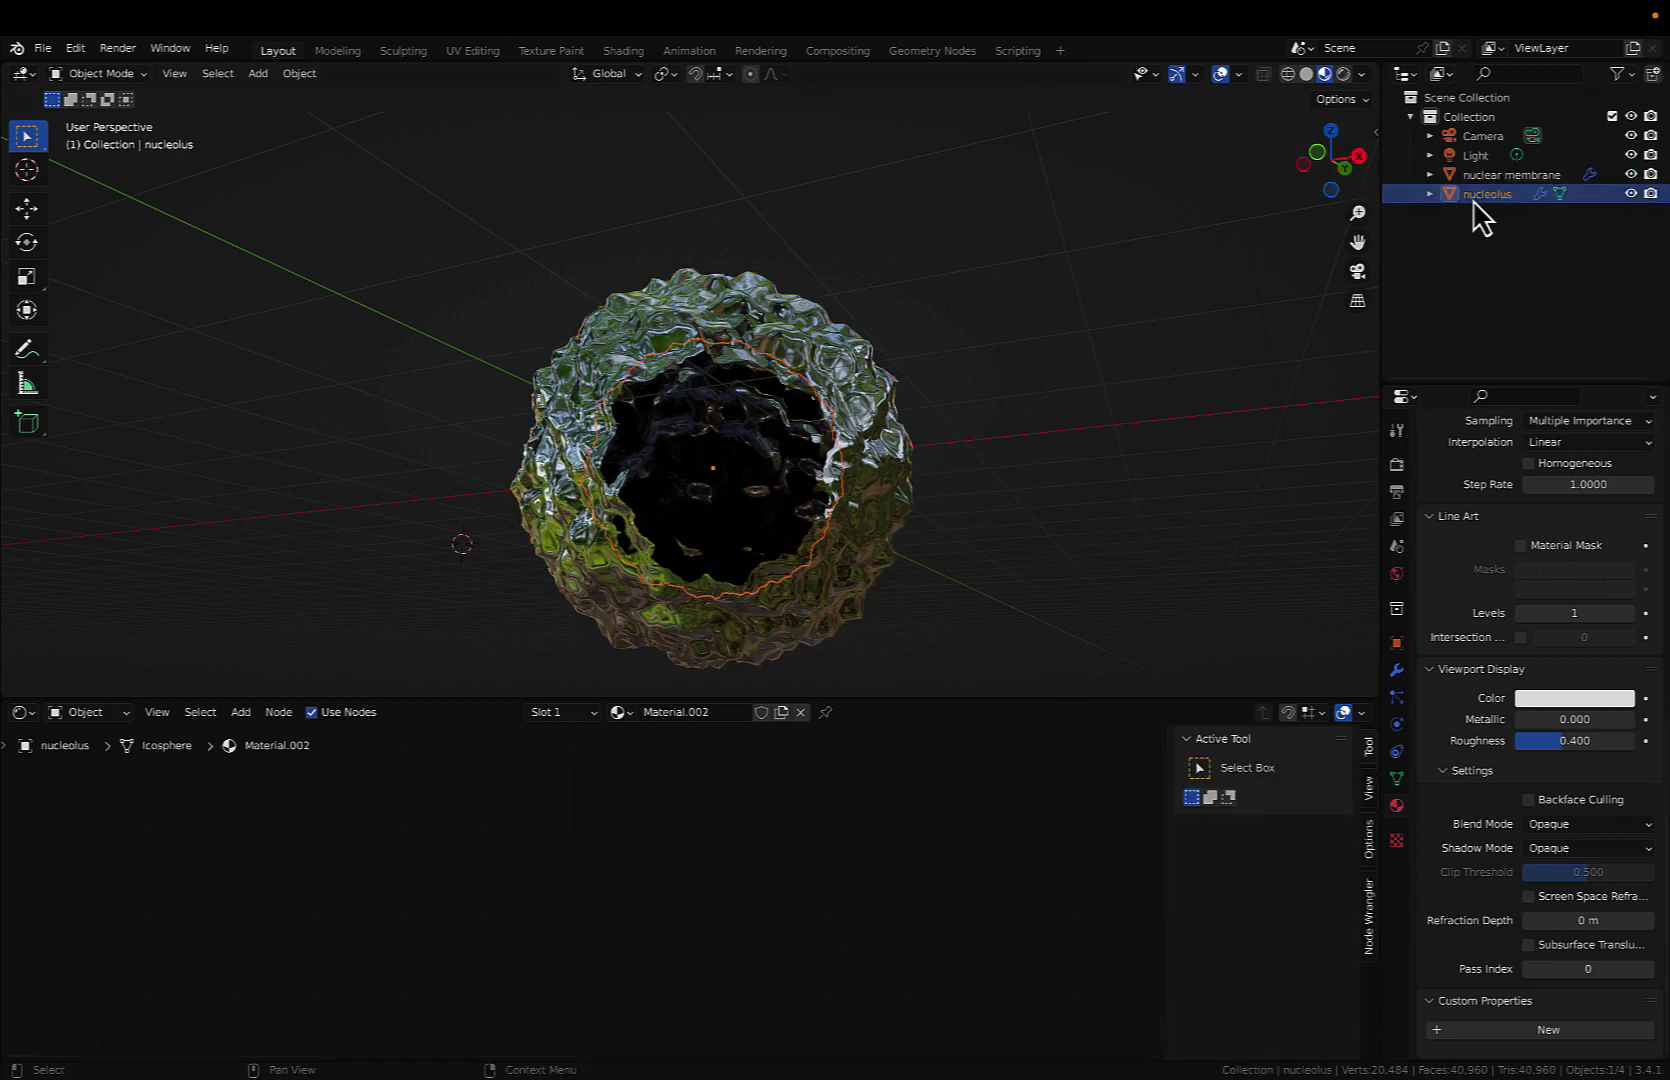
left_click(768, 462)
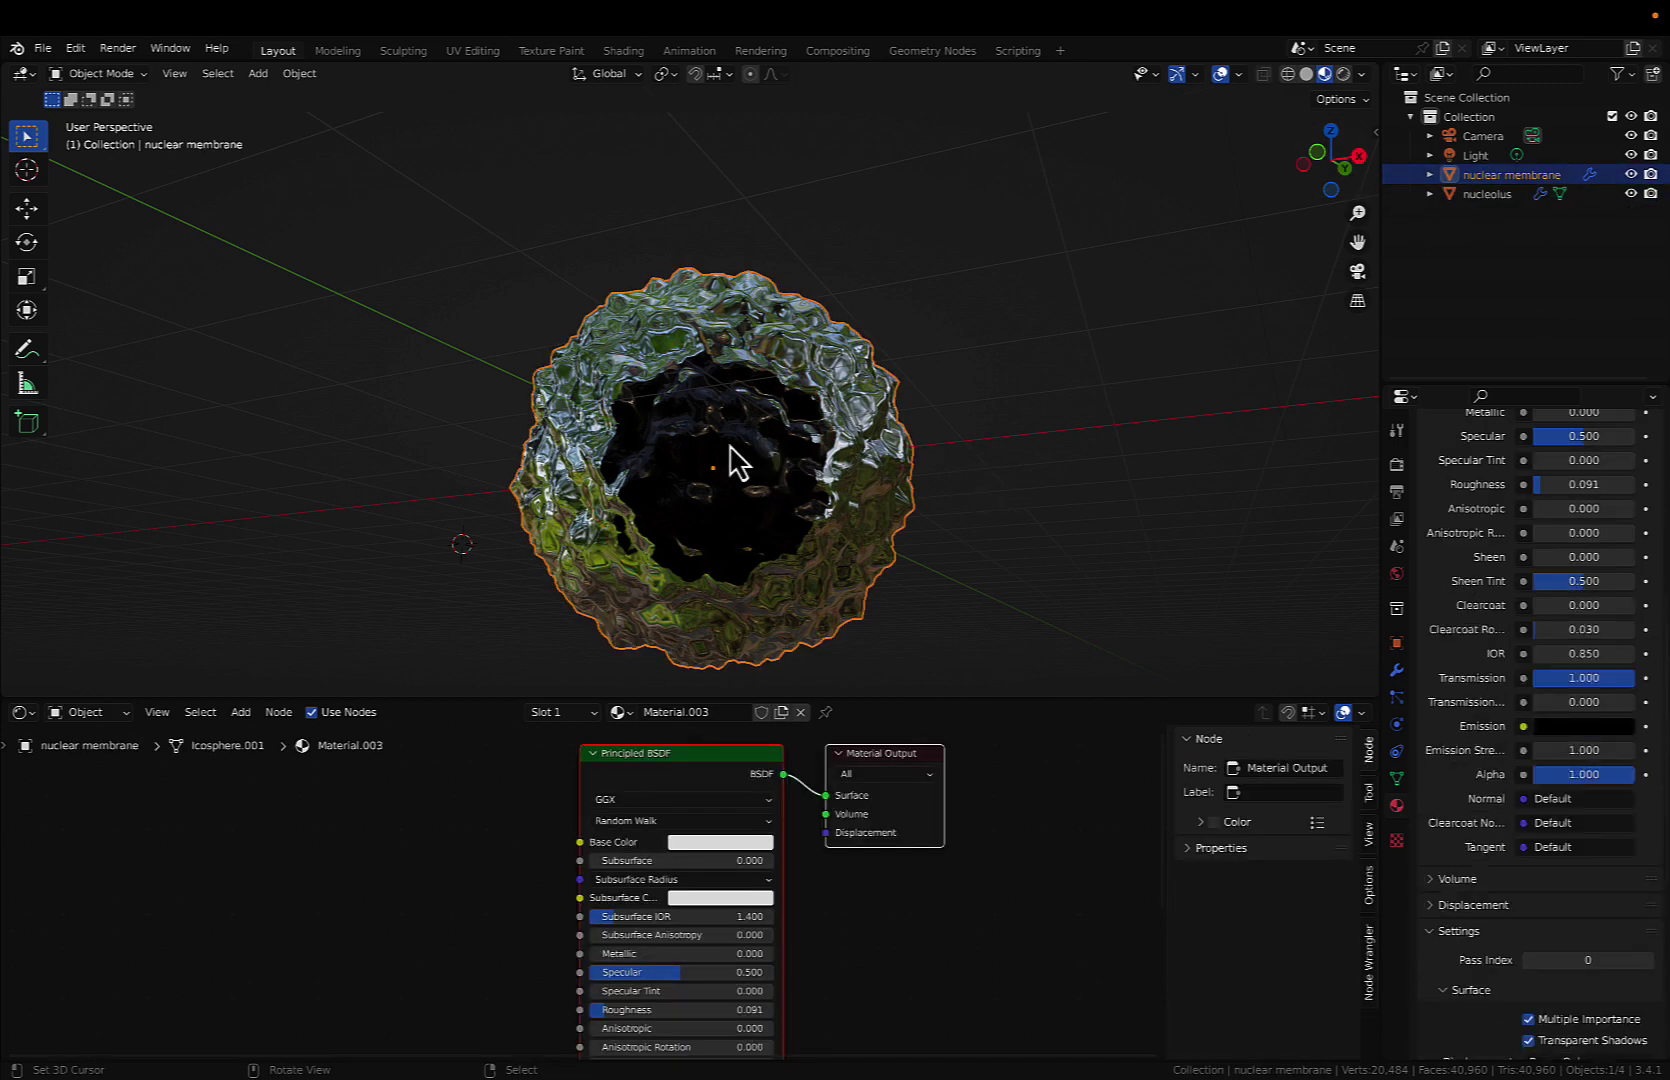
left_click(715, 845)
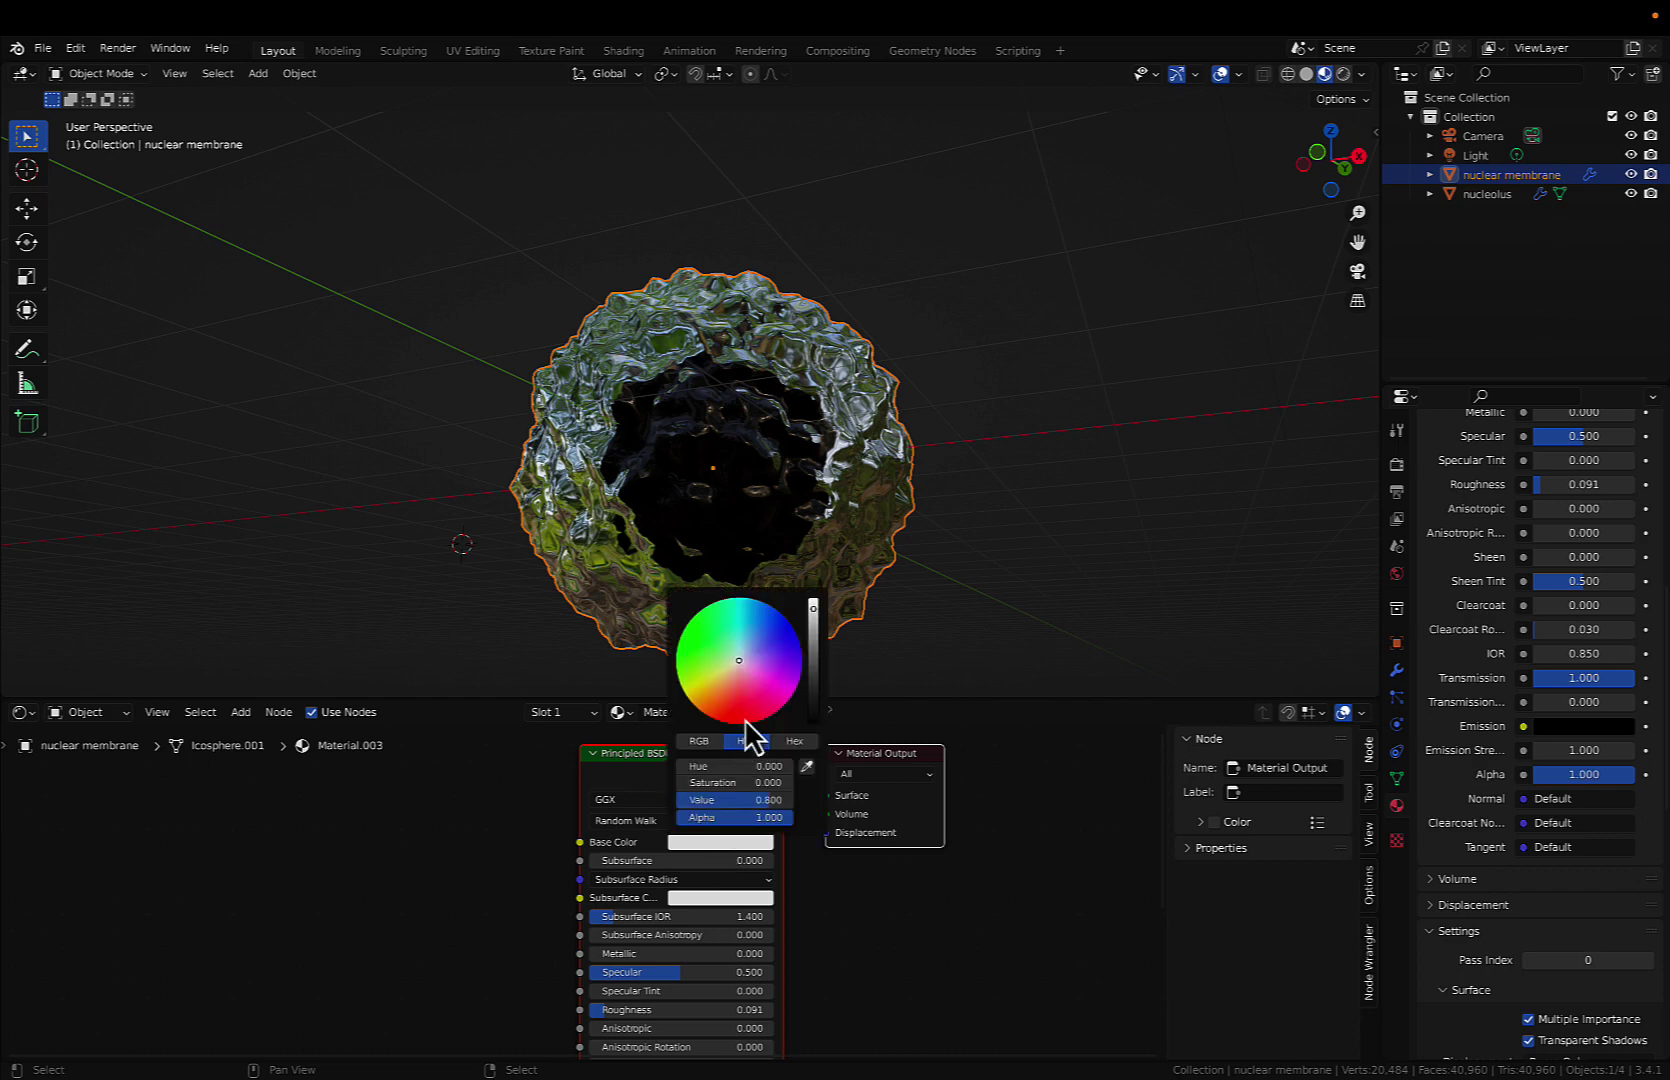
left_click_drag(740, 671, 750, 690)
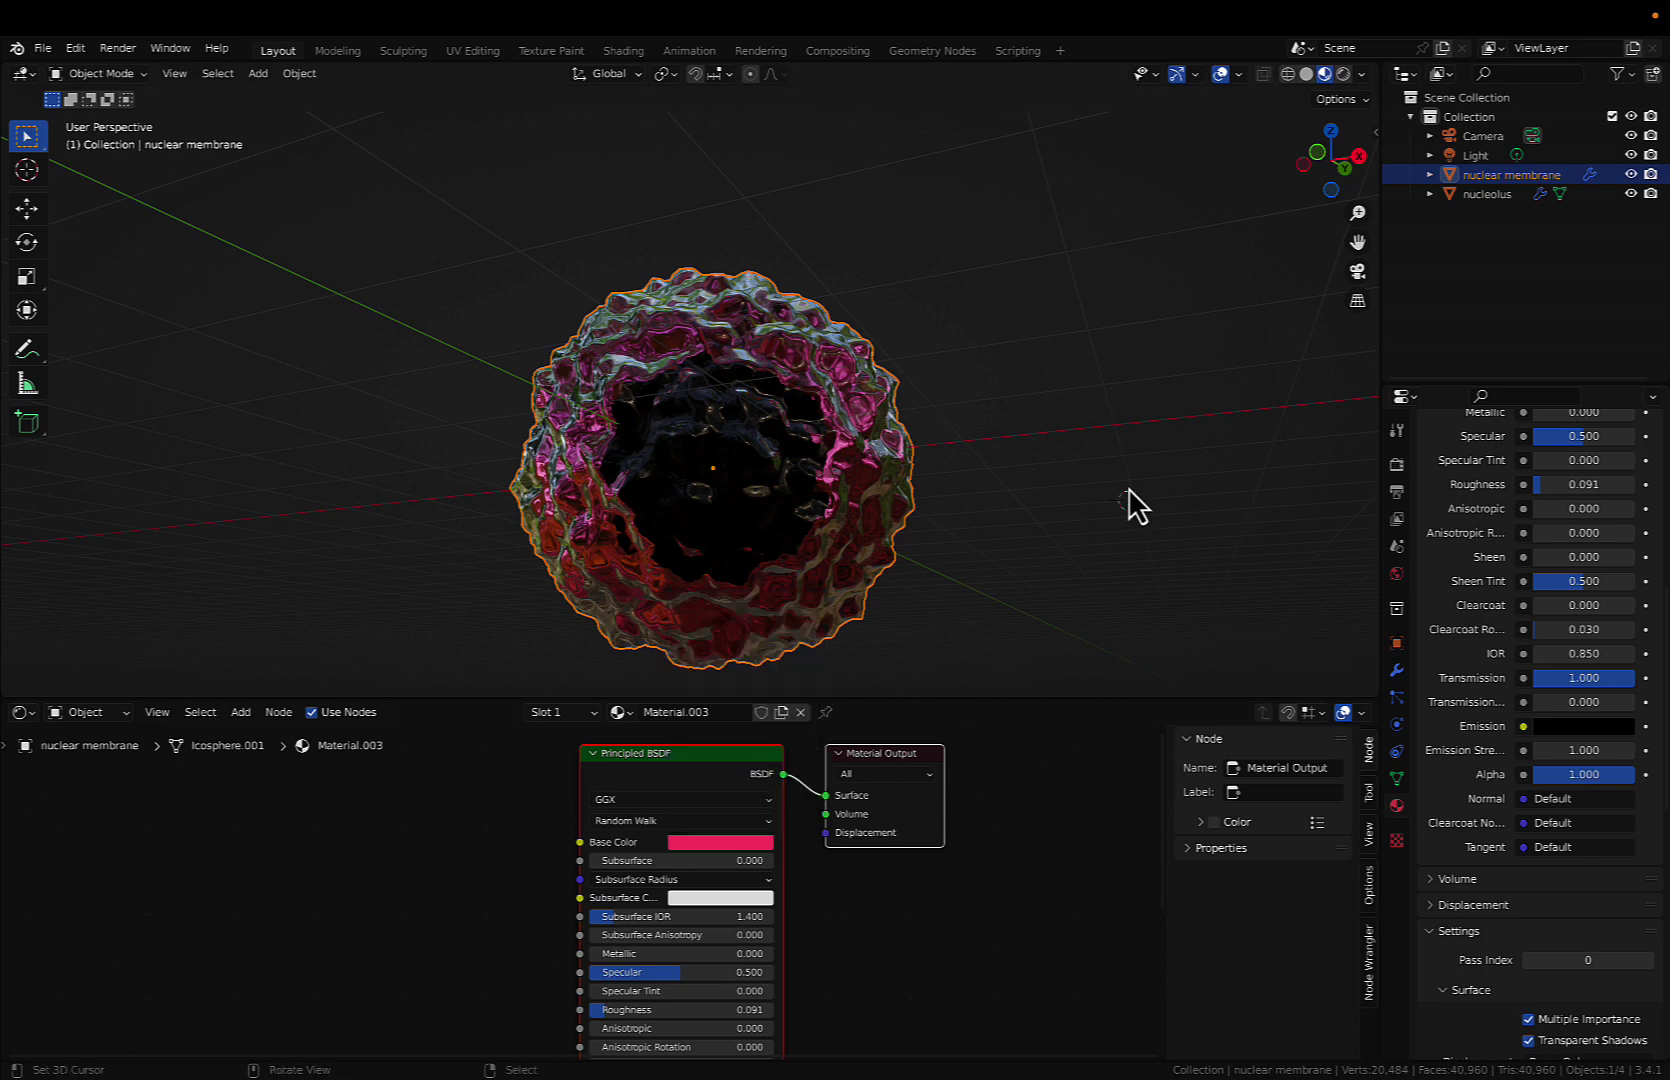
key("ctrl+z")
- Replace the nucleolus's material with a new one and give it a pinkish-red base color
left_click(1487, 195)
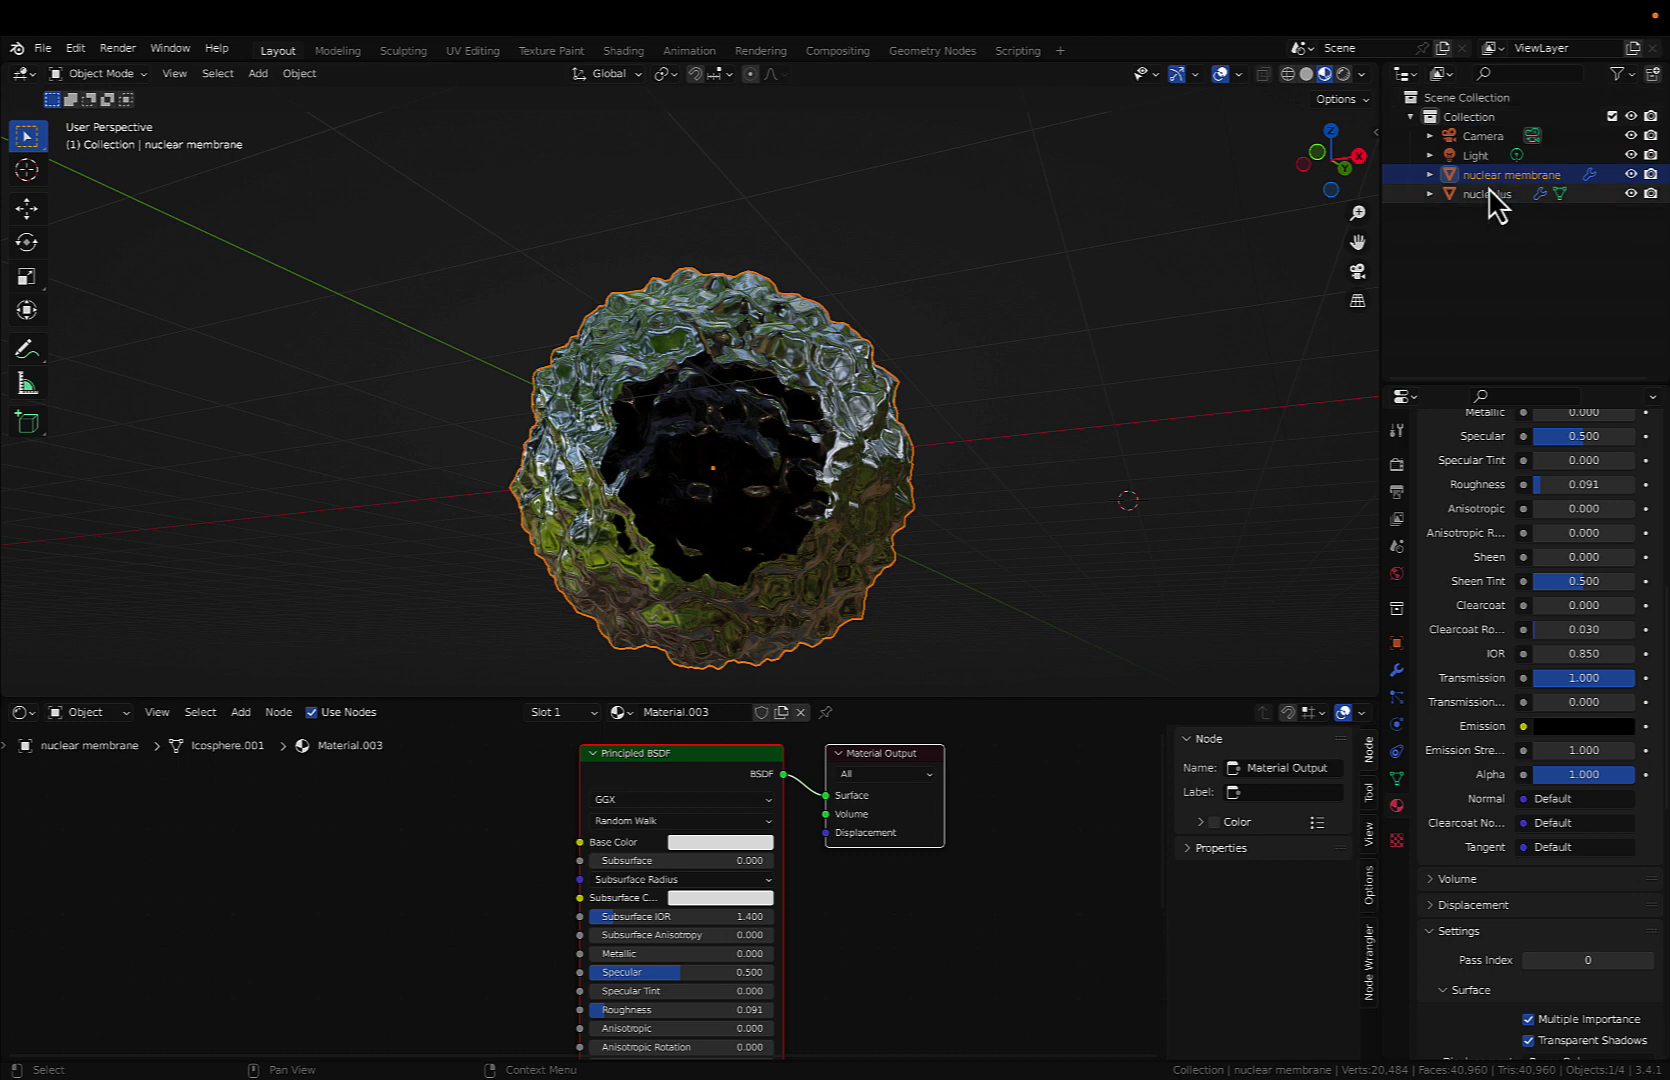
left_click(801, 712)
left_click(712, 714)
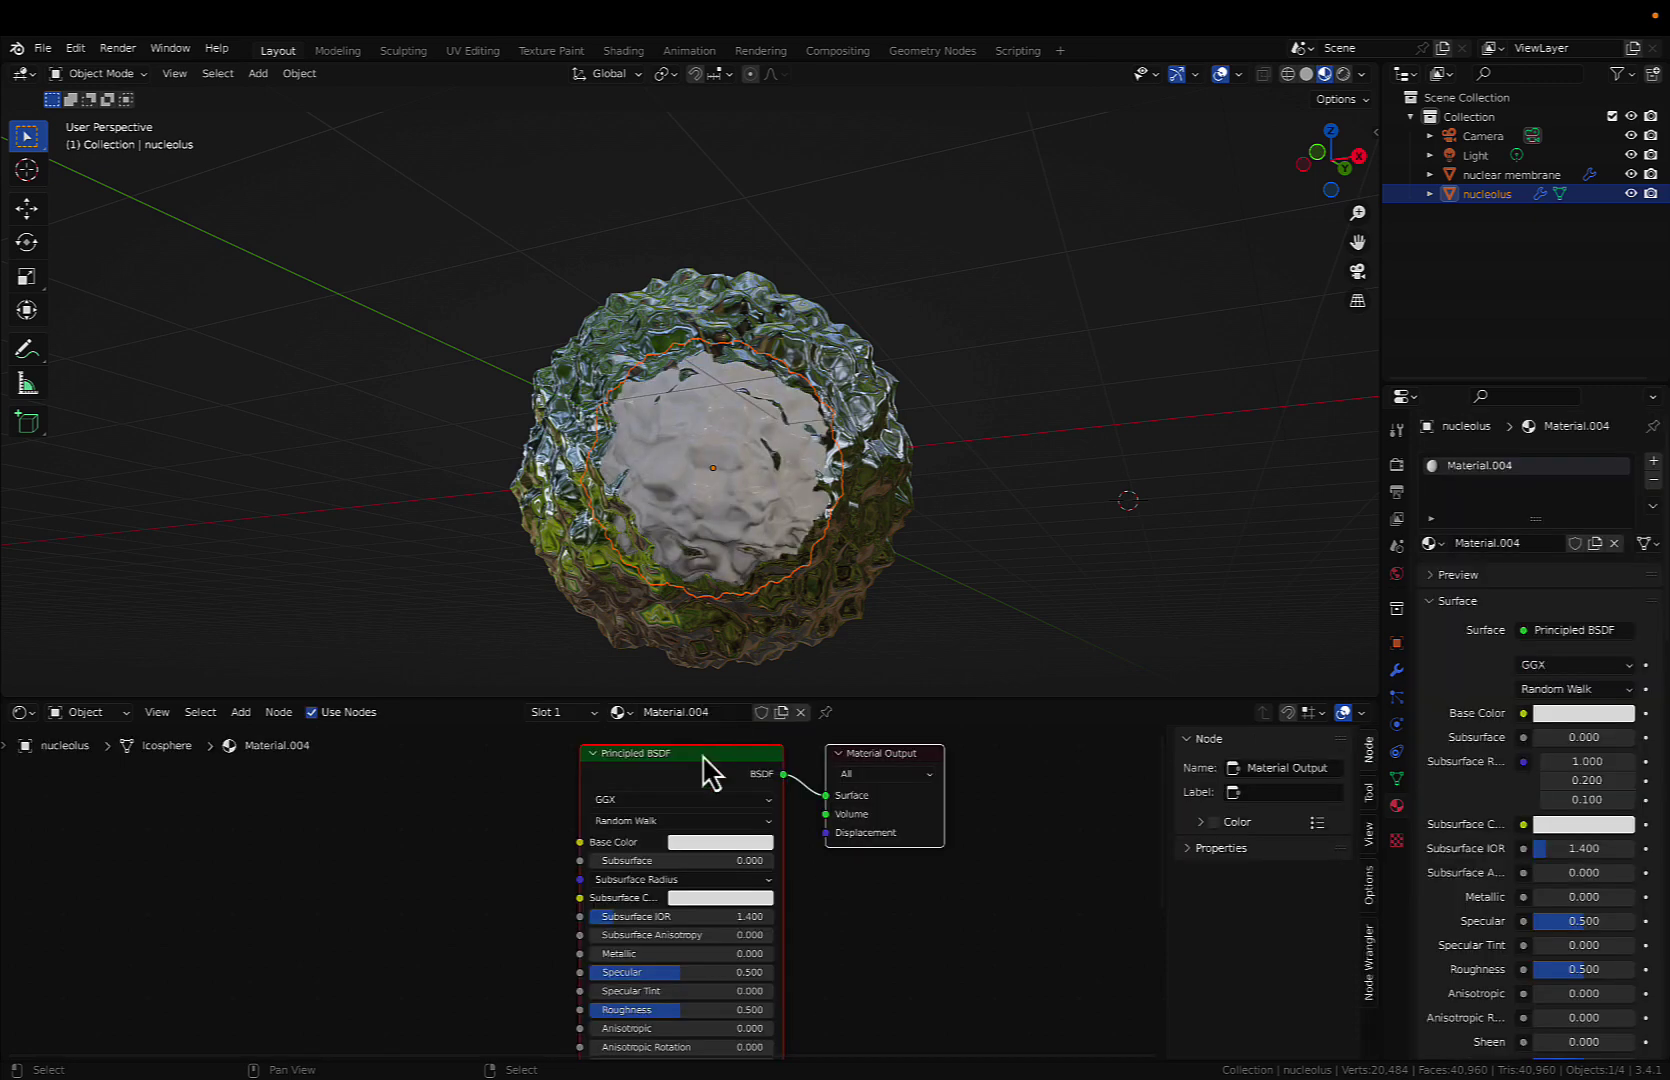
left_click(705, 841)
left_click_drag(764, 697, 765, 706)
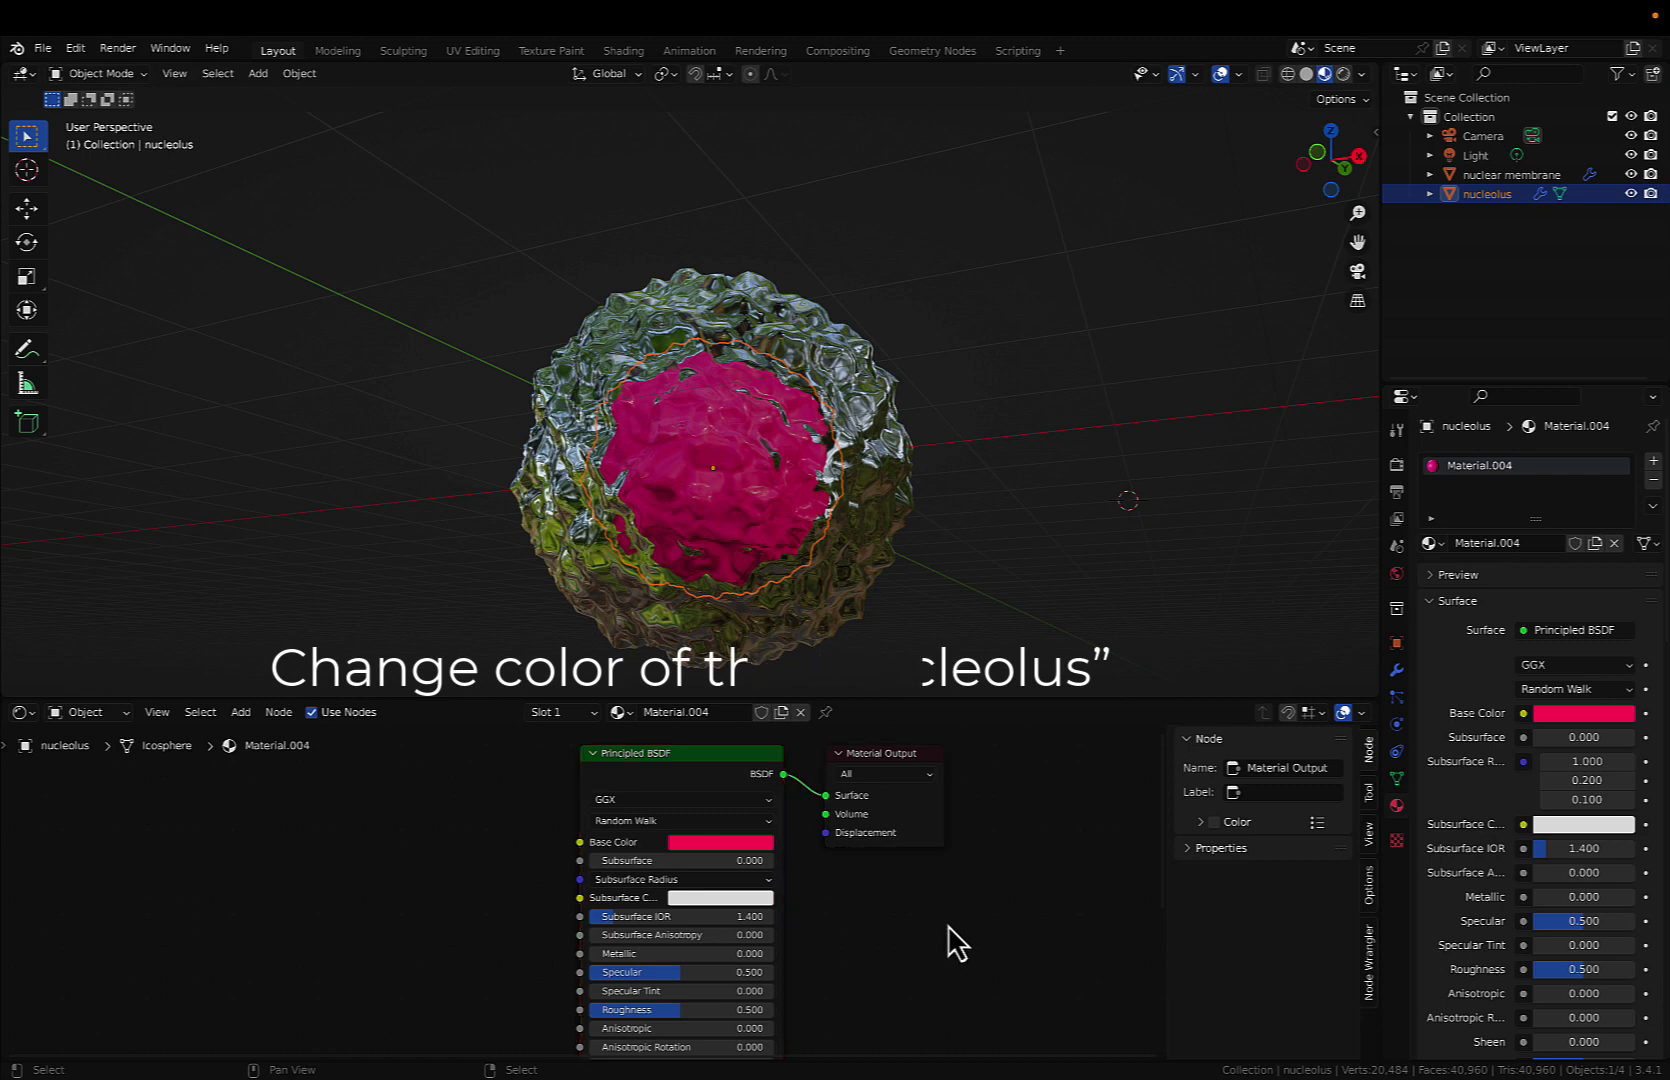
- Set the nucleolus material's roughness to about 0.266 and its transmission to about 0.68
scroll(949, 922, "down", 3, "shift")
left_click_drag(675, 901, 747, 901)
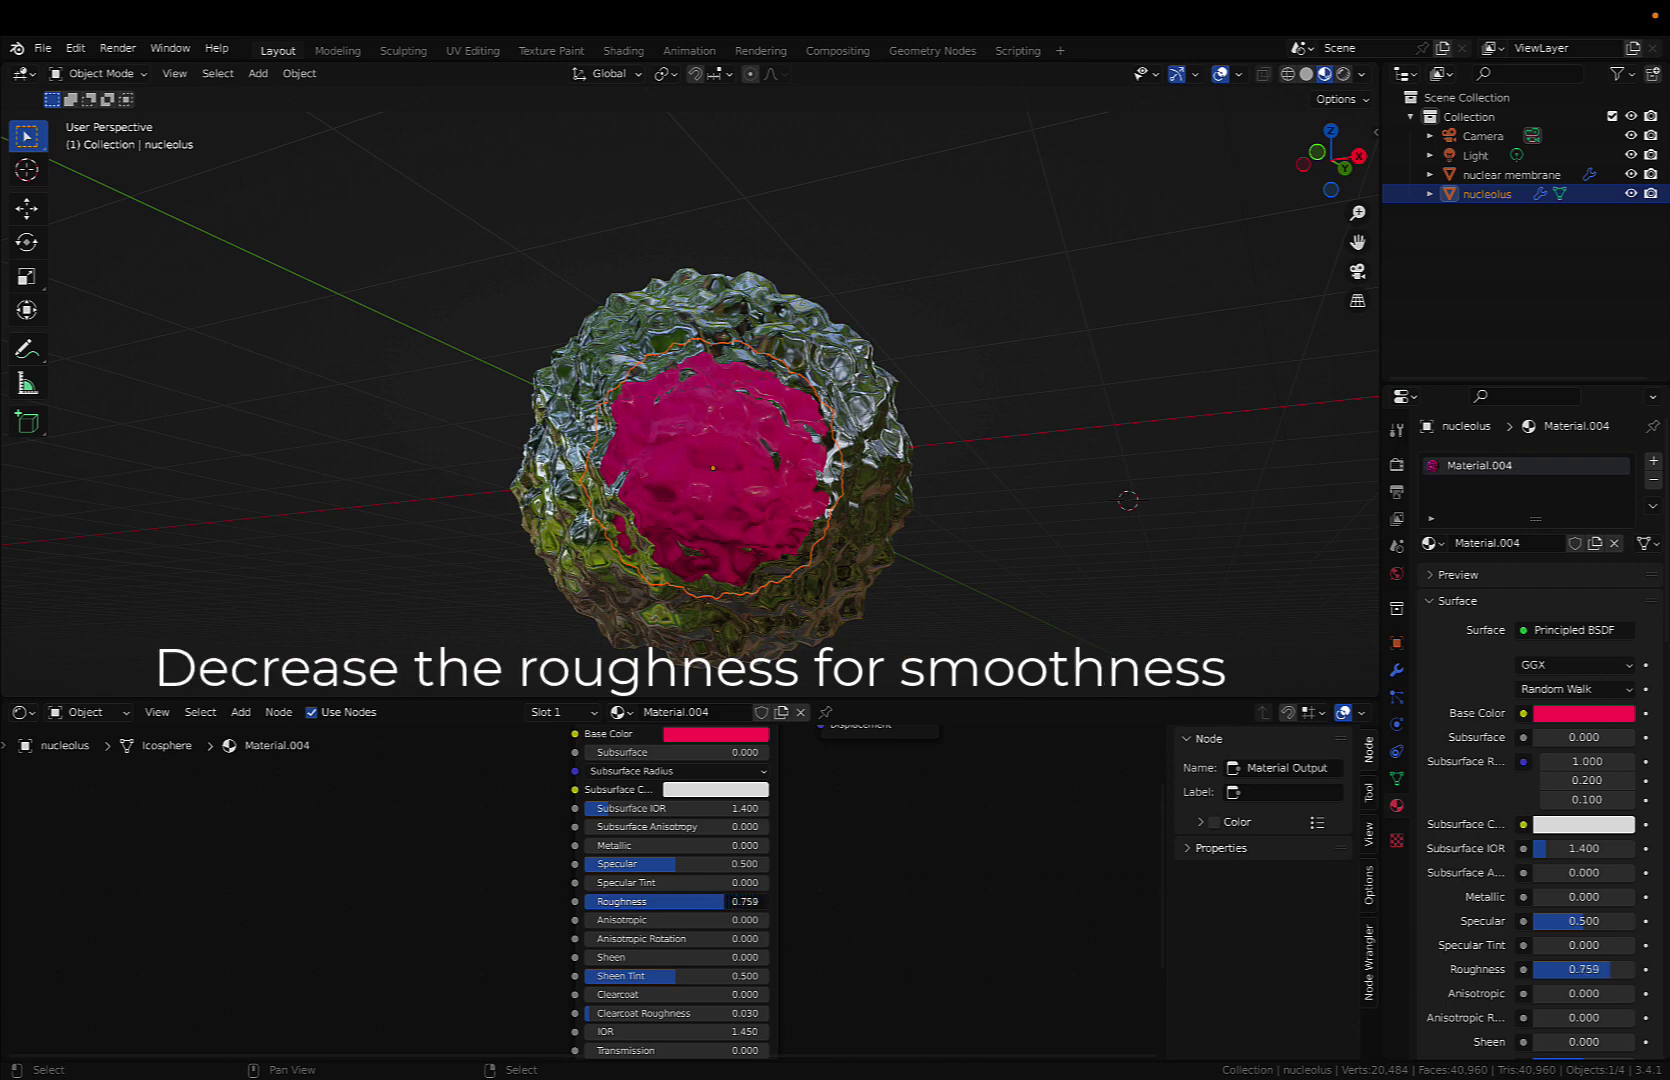
left_click_drag(693, 901, 636, 901)
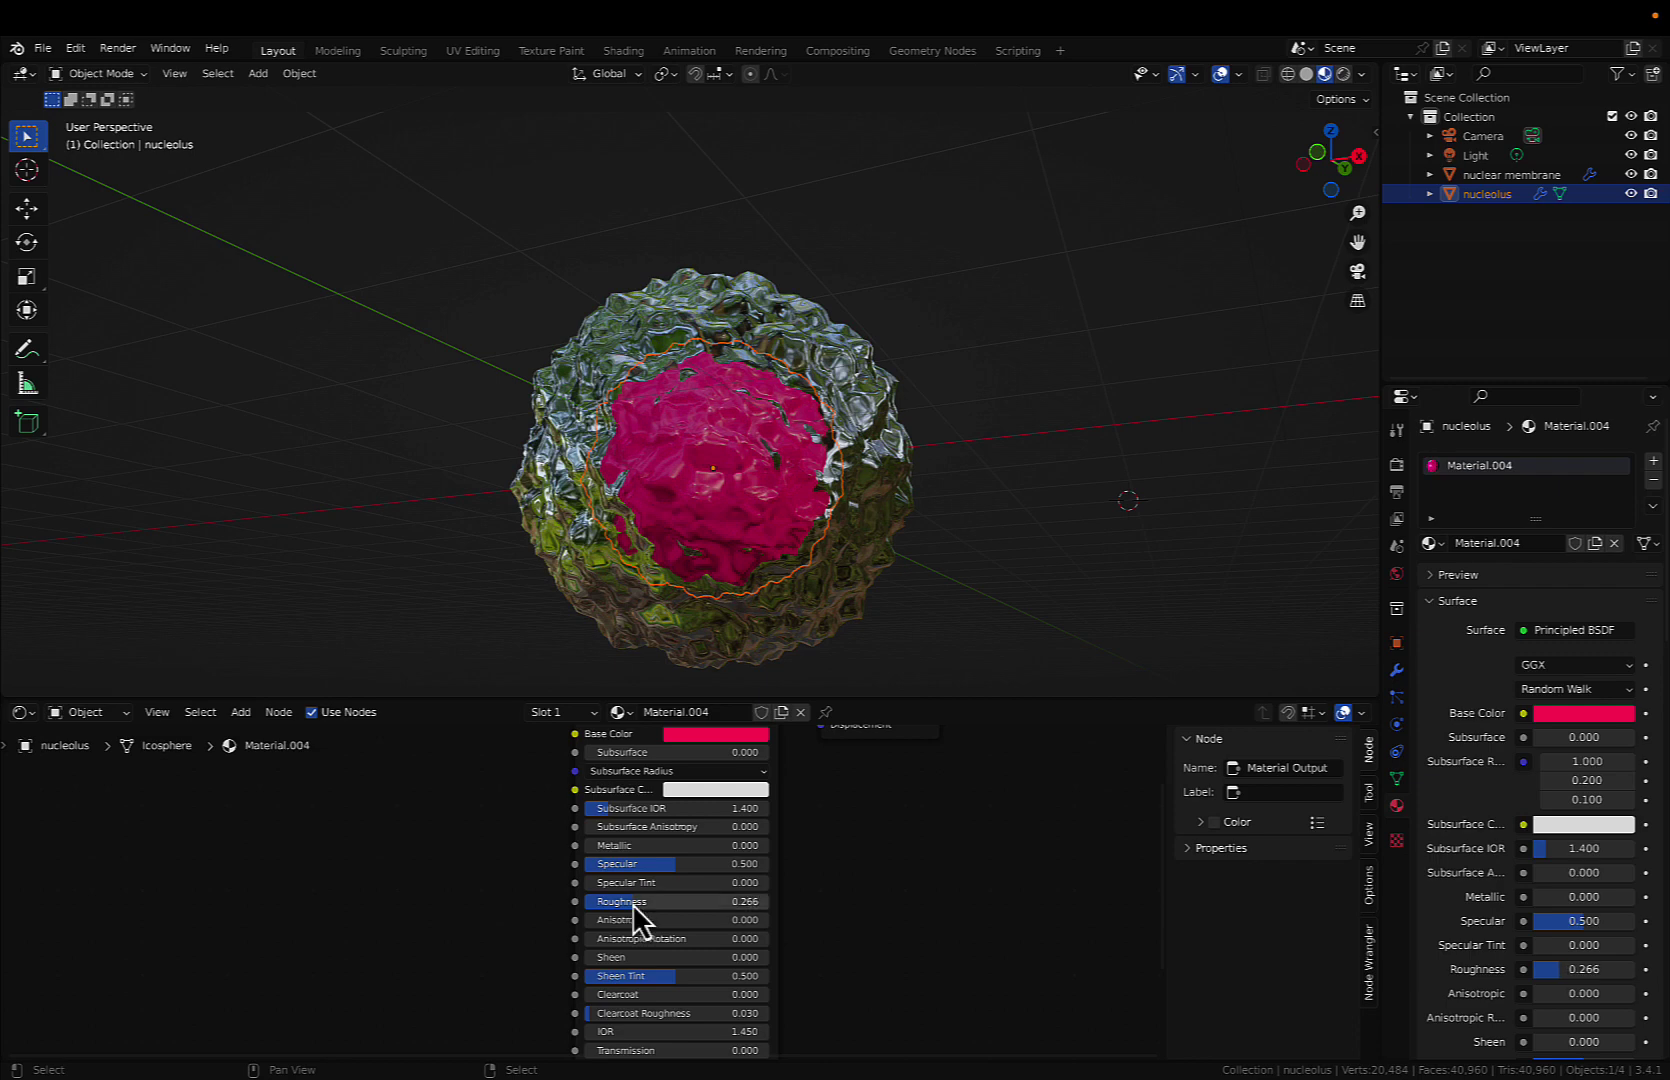
scroll(699, 926, "down", 5)
scroll(699, 925, "down", 1)
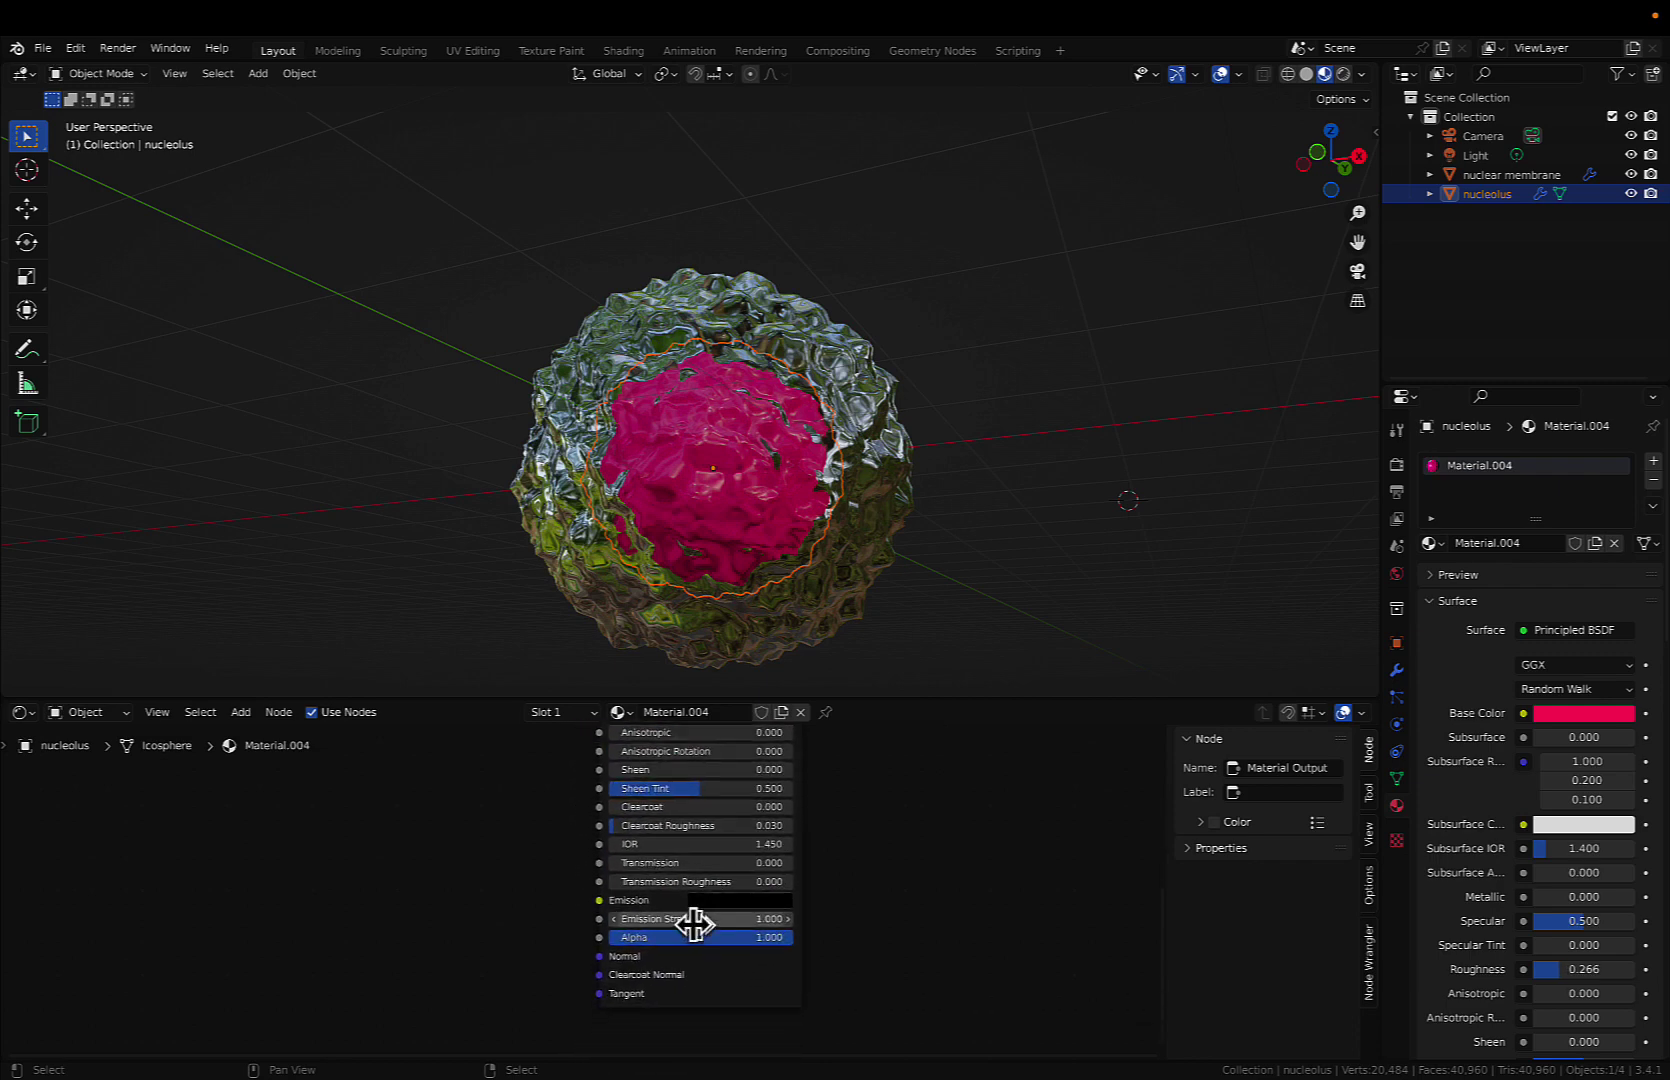
left_click_drag(634, 863, 741, 882)
- Try an IOR of about 1.05 on the nucleolus material, undo it, and set the IOR to 1.65 instead
left_click(694, 846)
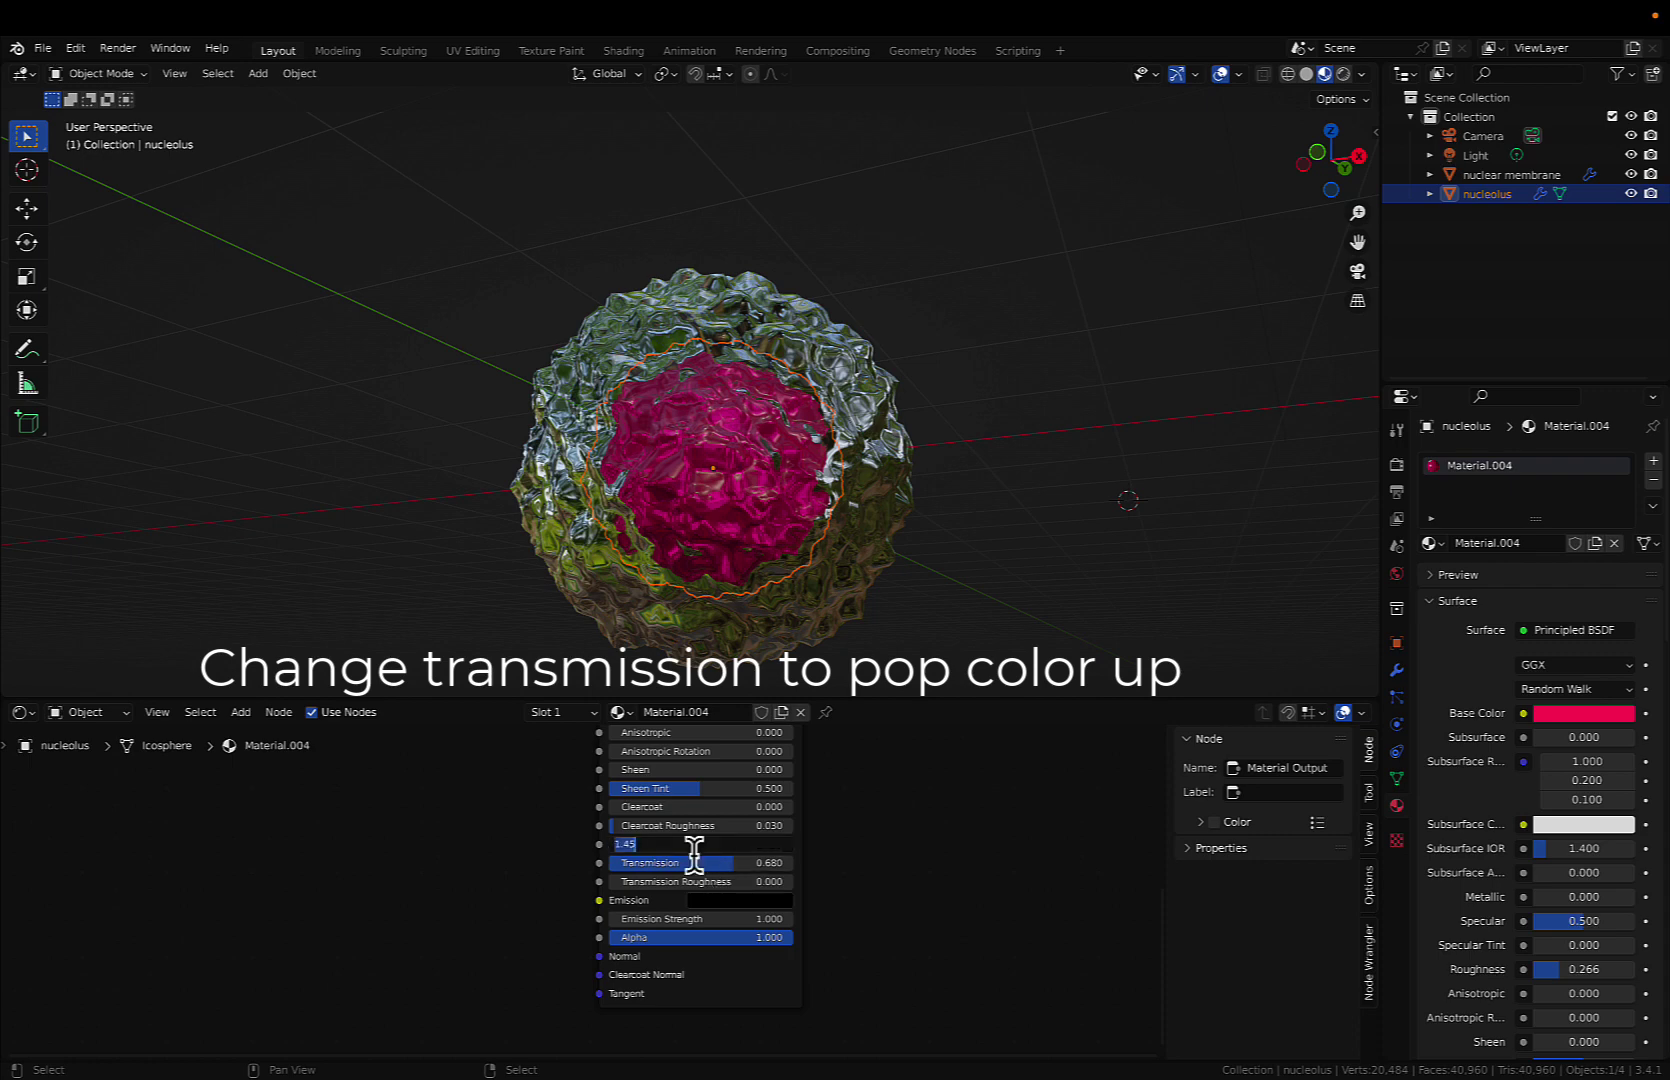
key("Return")
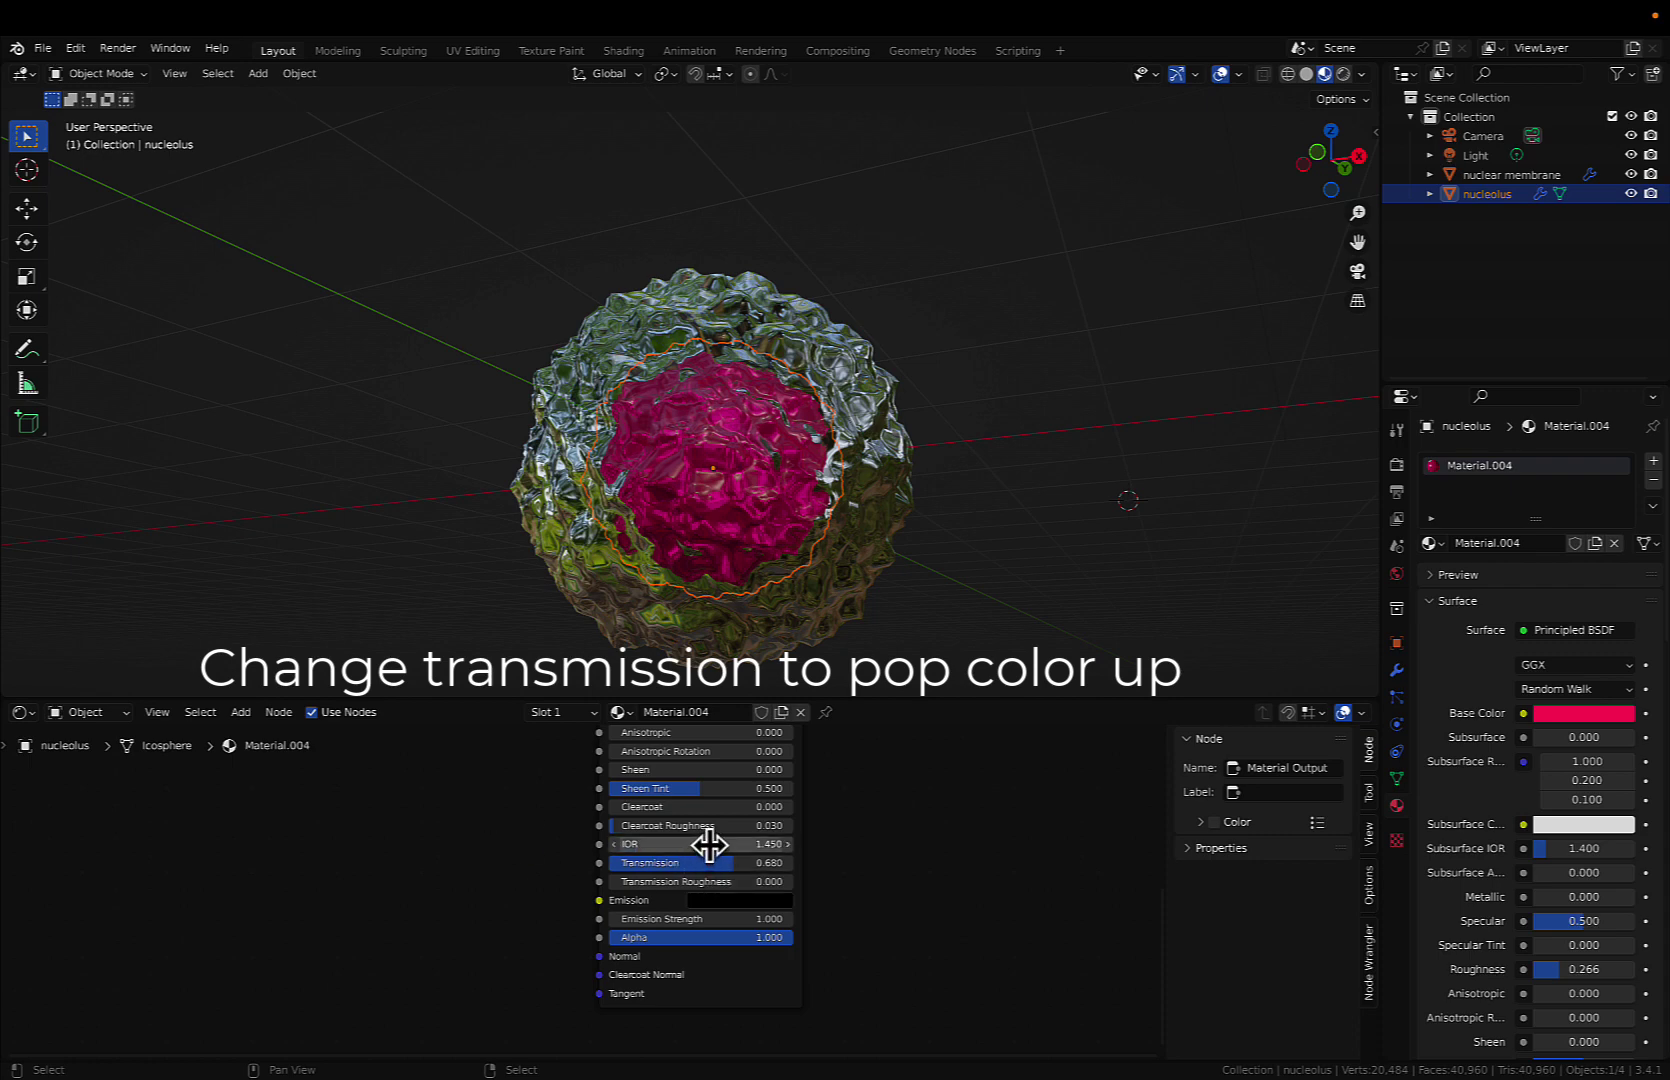
left_click_drag(700, 844, 615, 844)
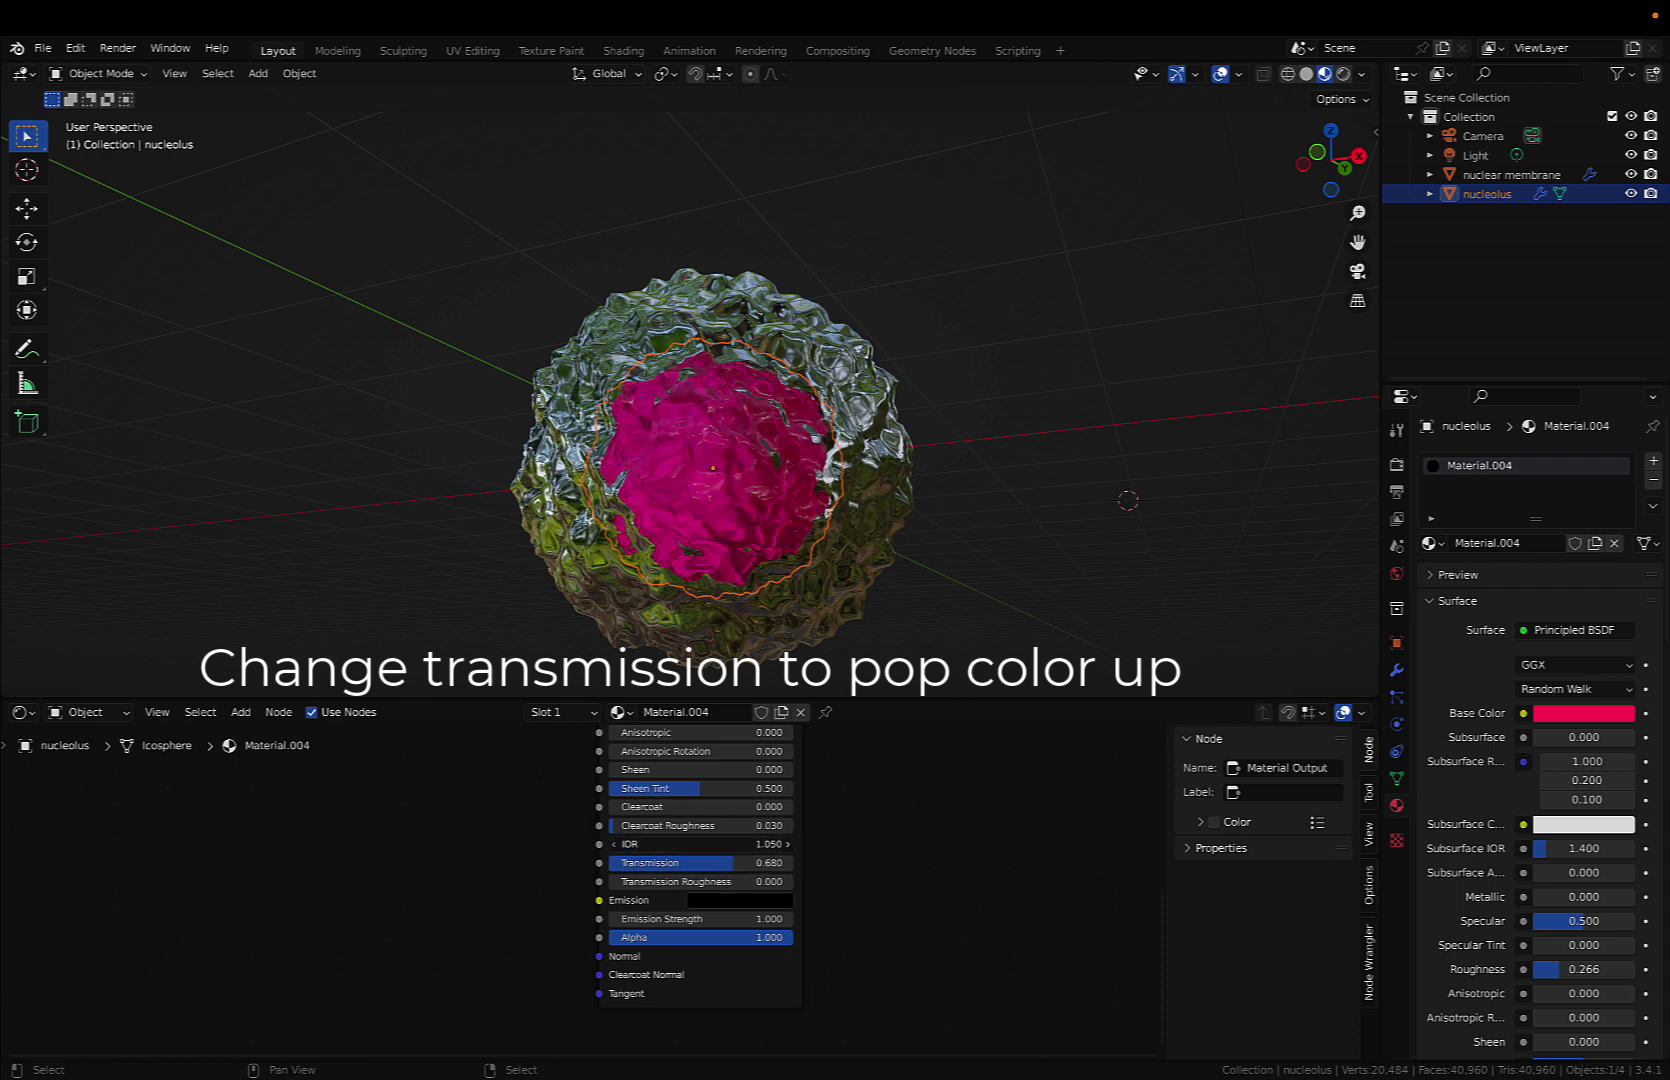
key("ctrl+z")
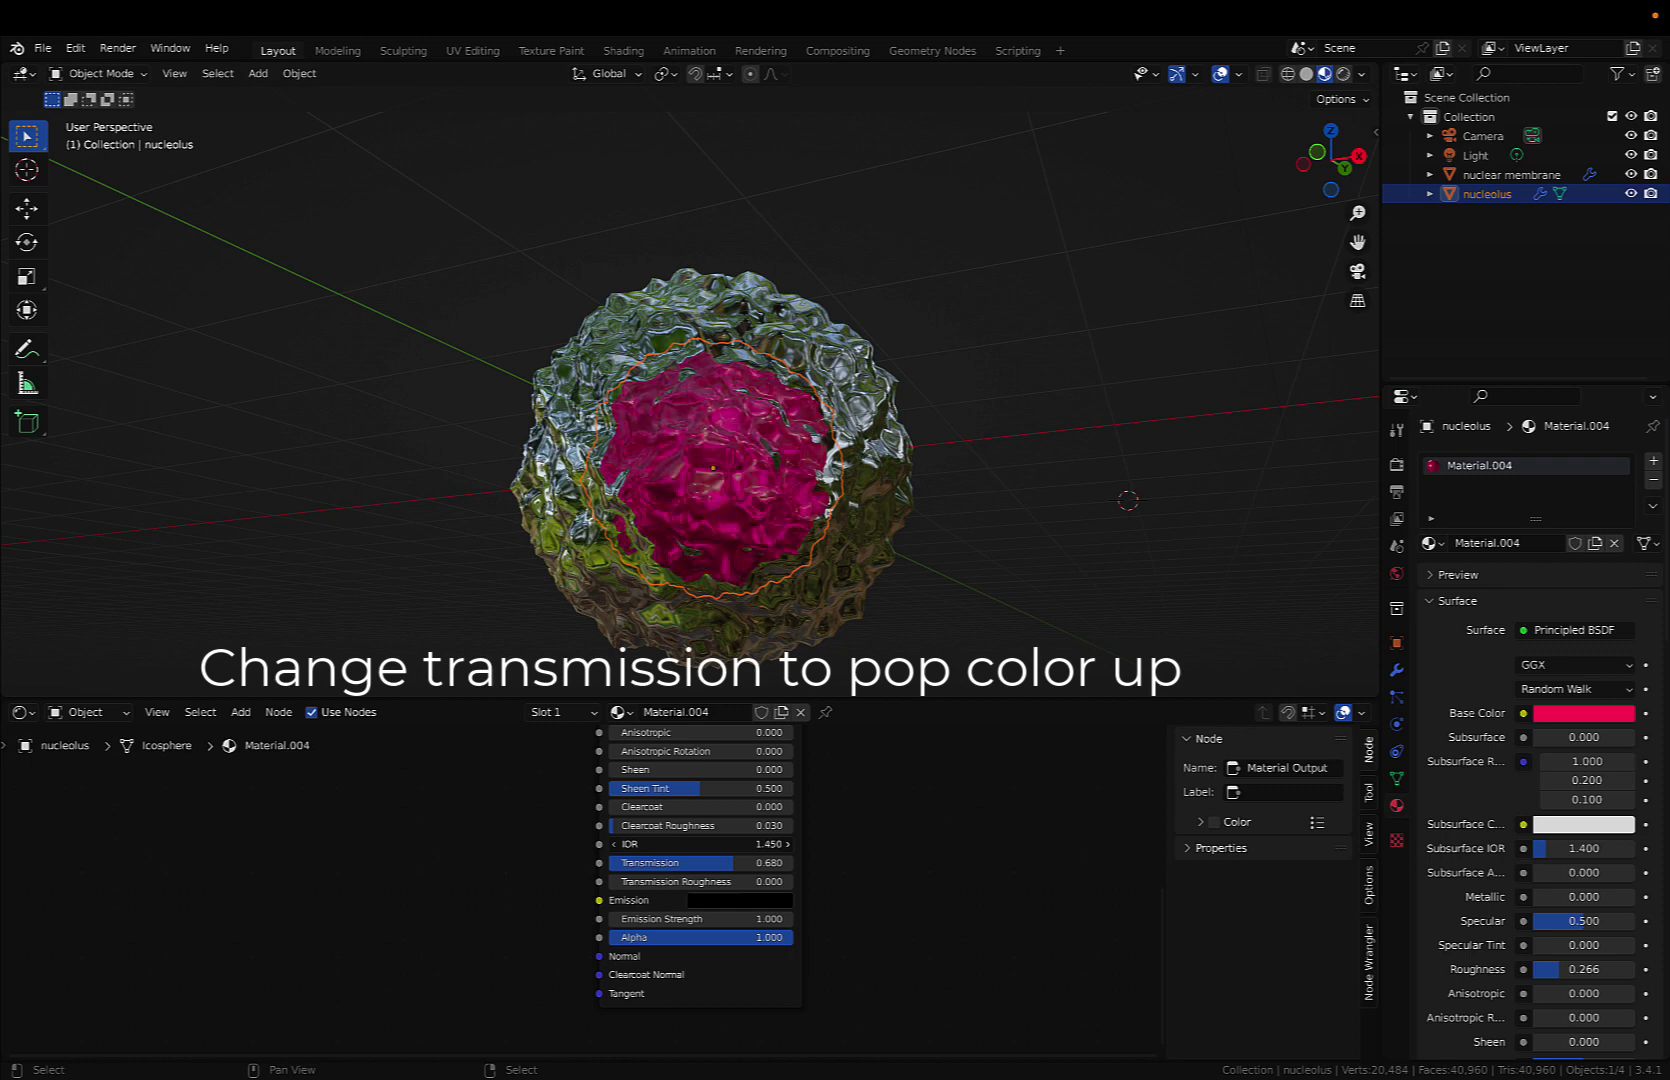
mouse_move(700, 844)
left_mouse_down()
mouse_move(740, 844)
mouse_move(700, 844)
left_mouse_up()
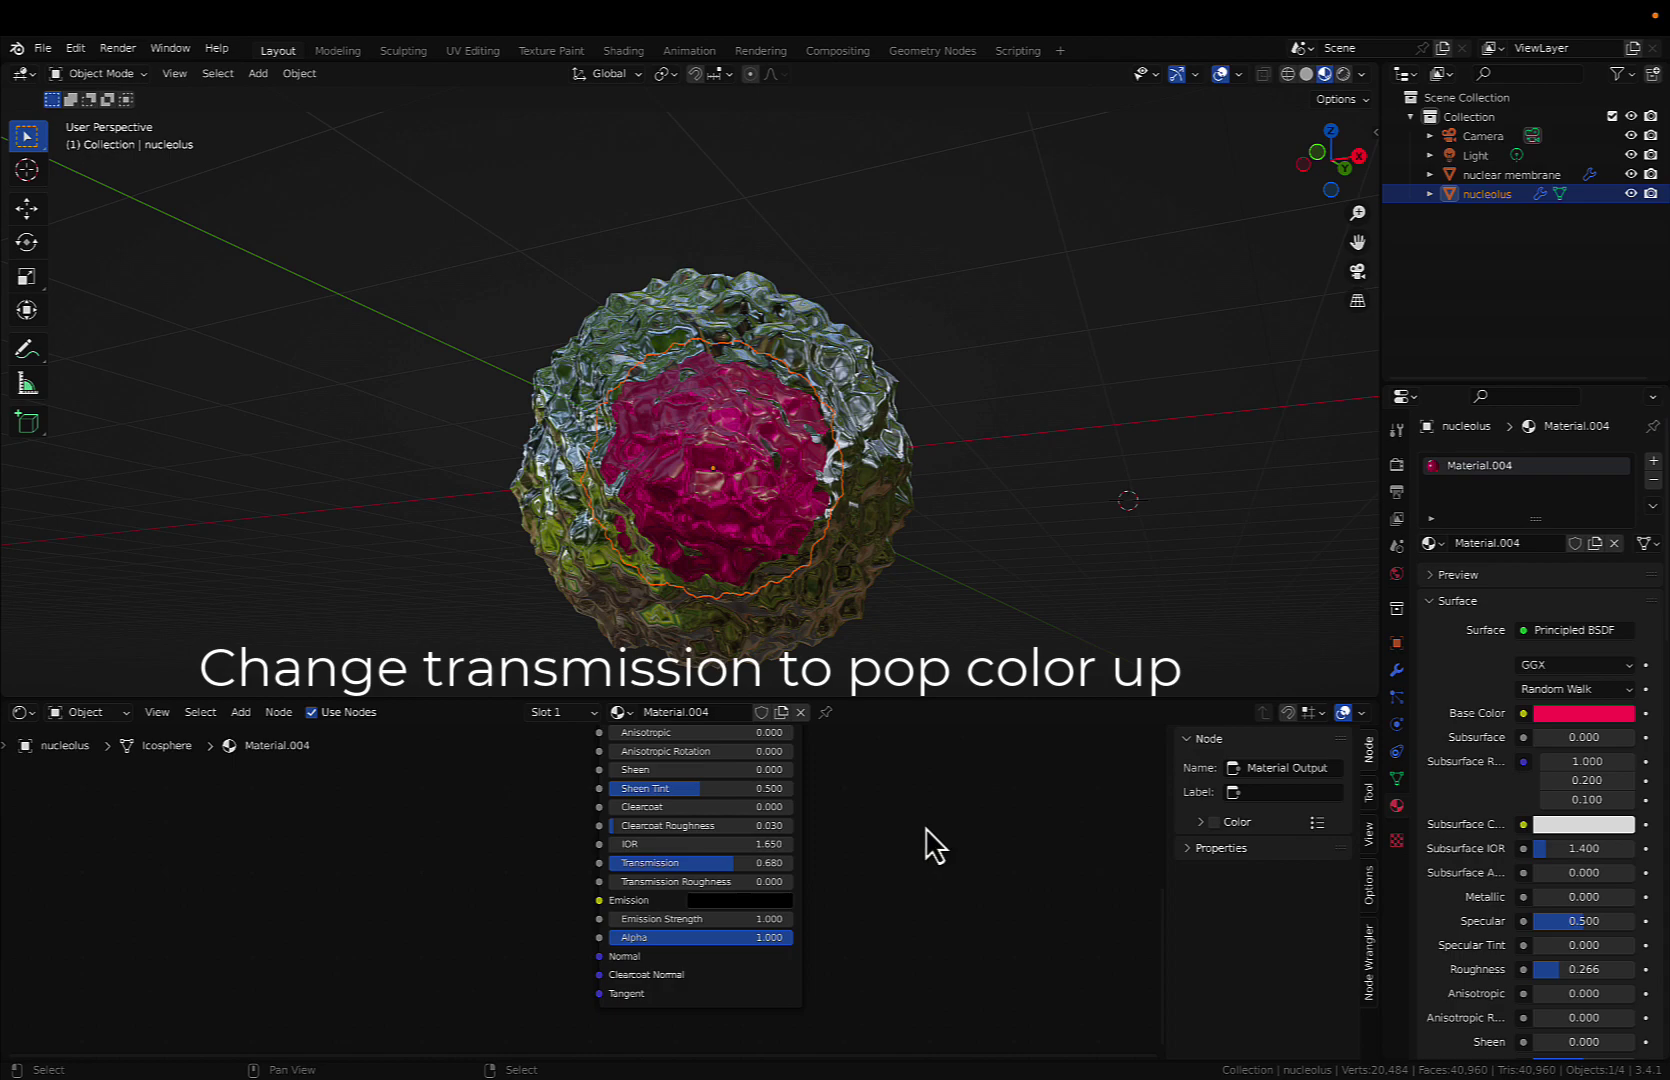
- View the nucleus in rendered viewport shading from other angles
middle_click_drag(731, 578, 811, 437)
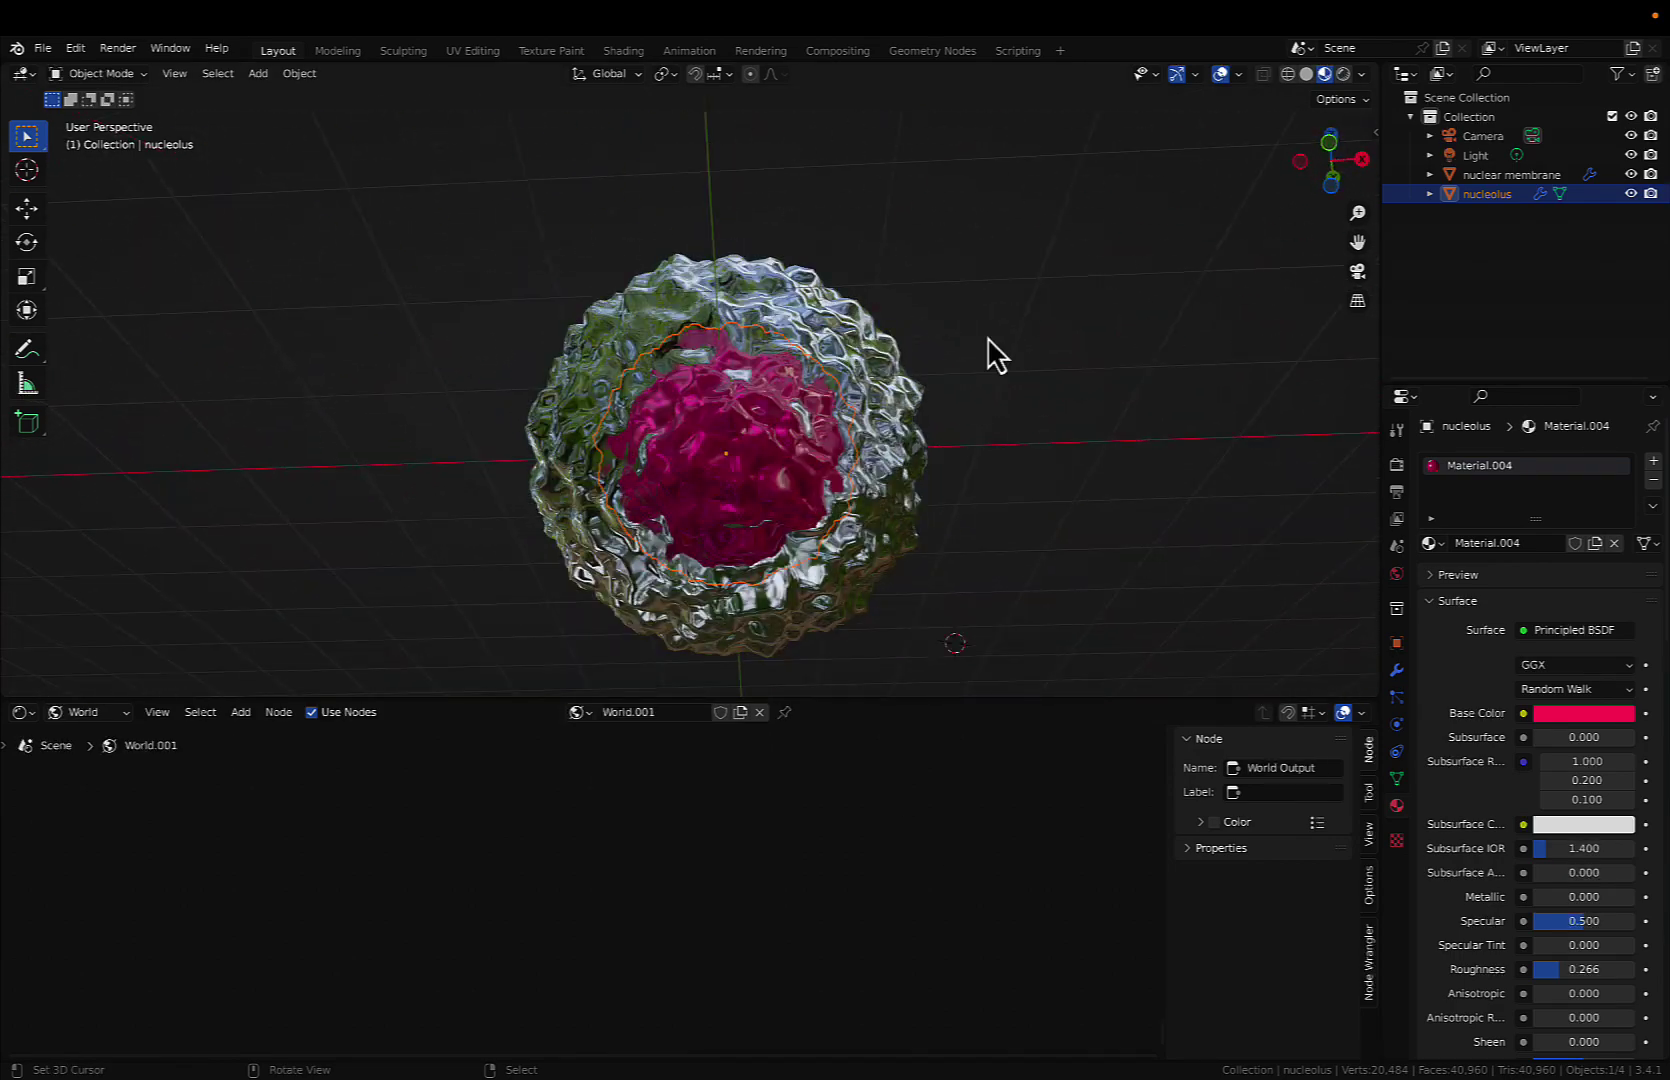
left_click(1343, 74)
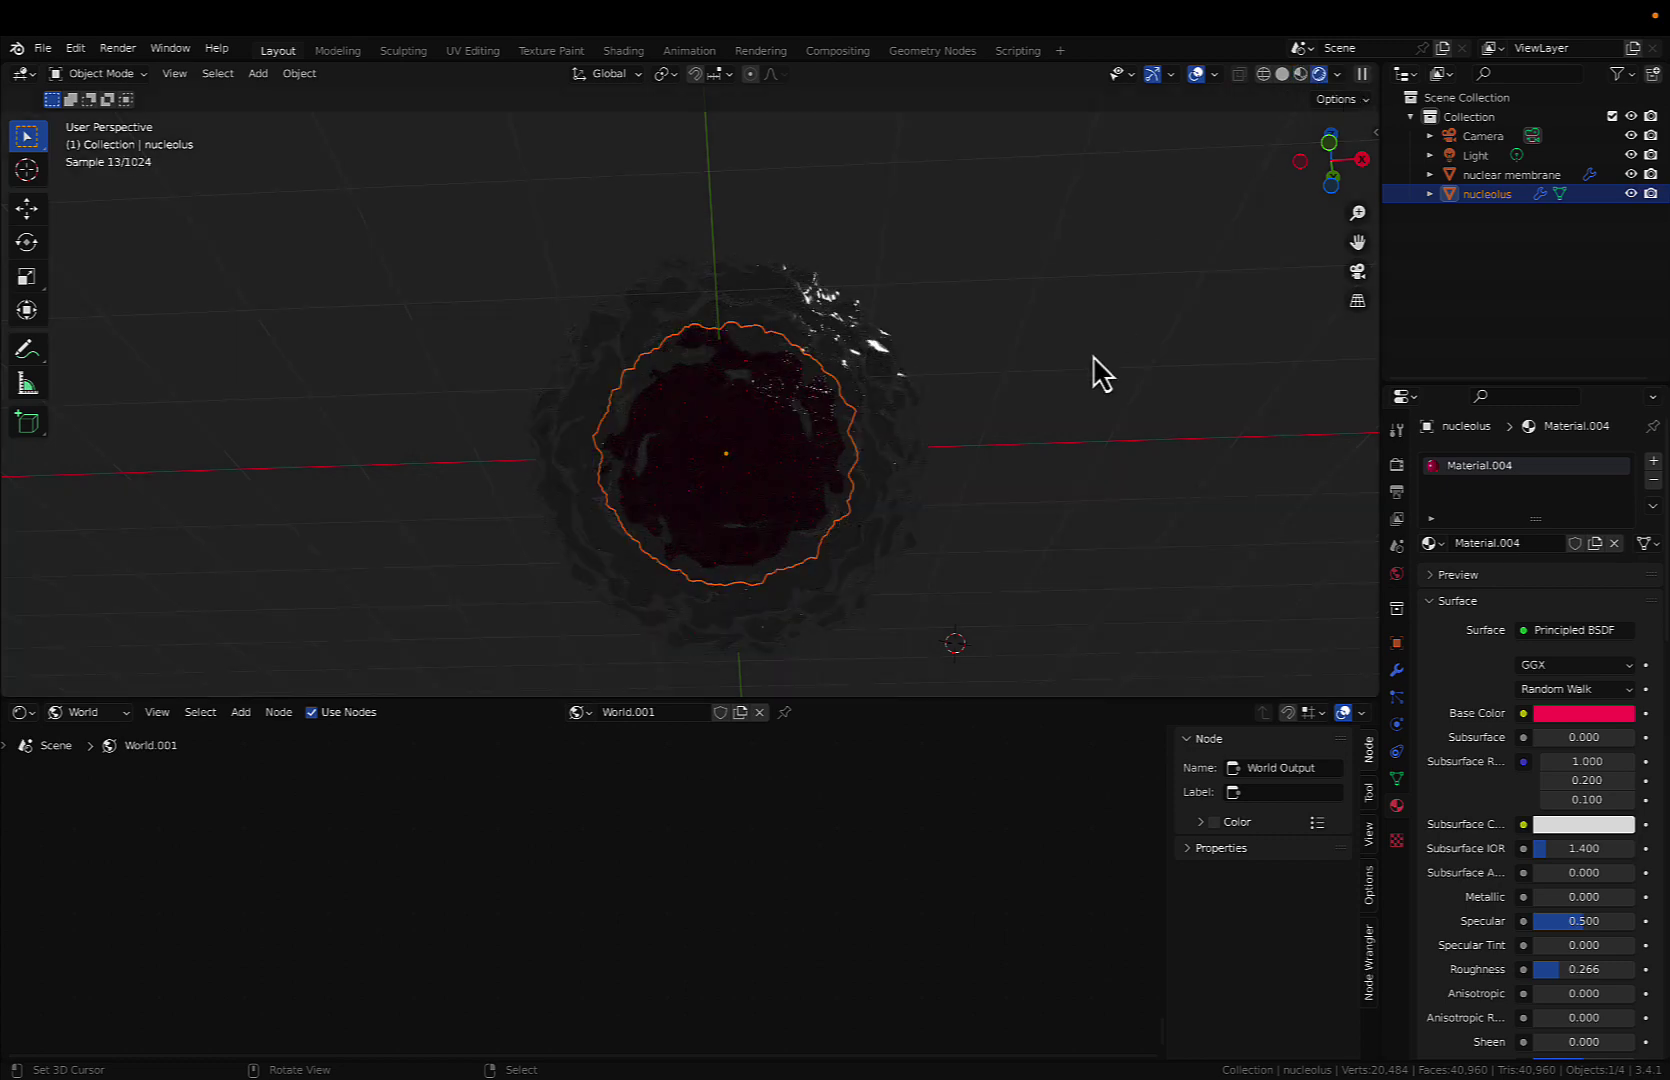
mouse_move(876, 440)
middle_mouse_down()
mouse_move(802, 474)
mouse_move(794, 459)
middle_mouse_up()
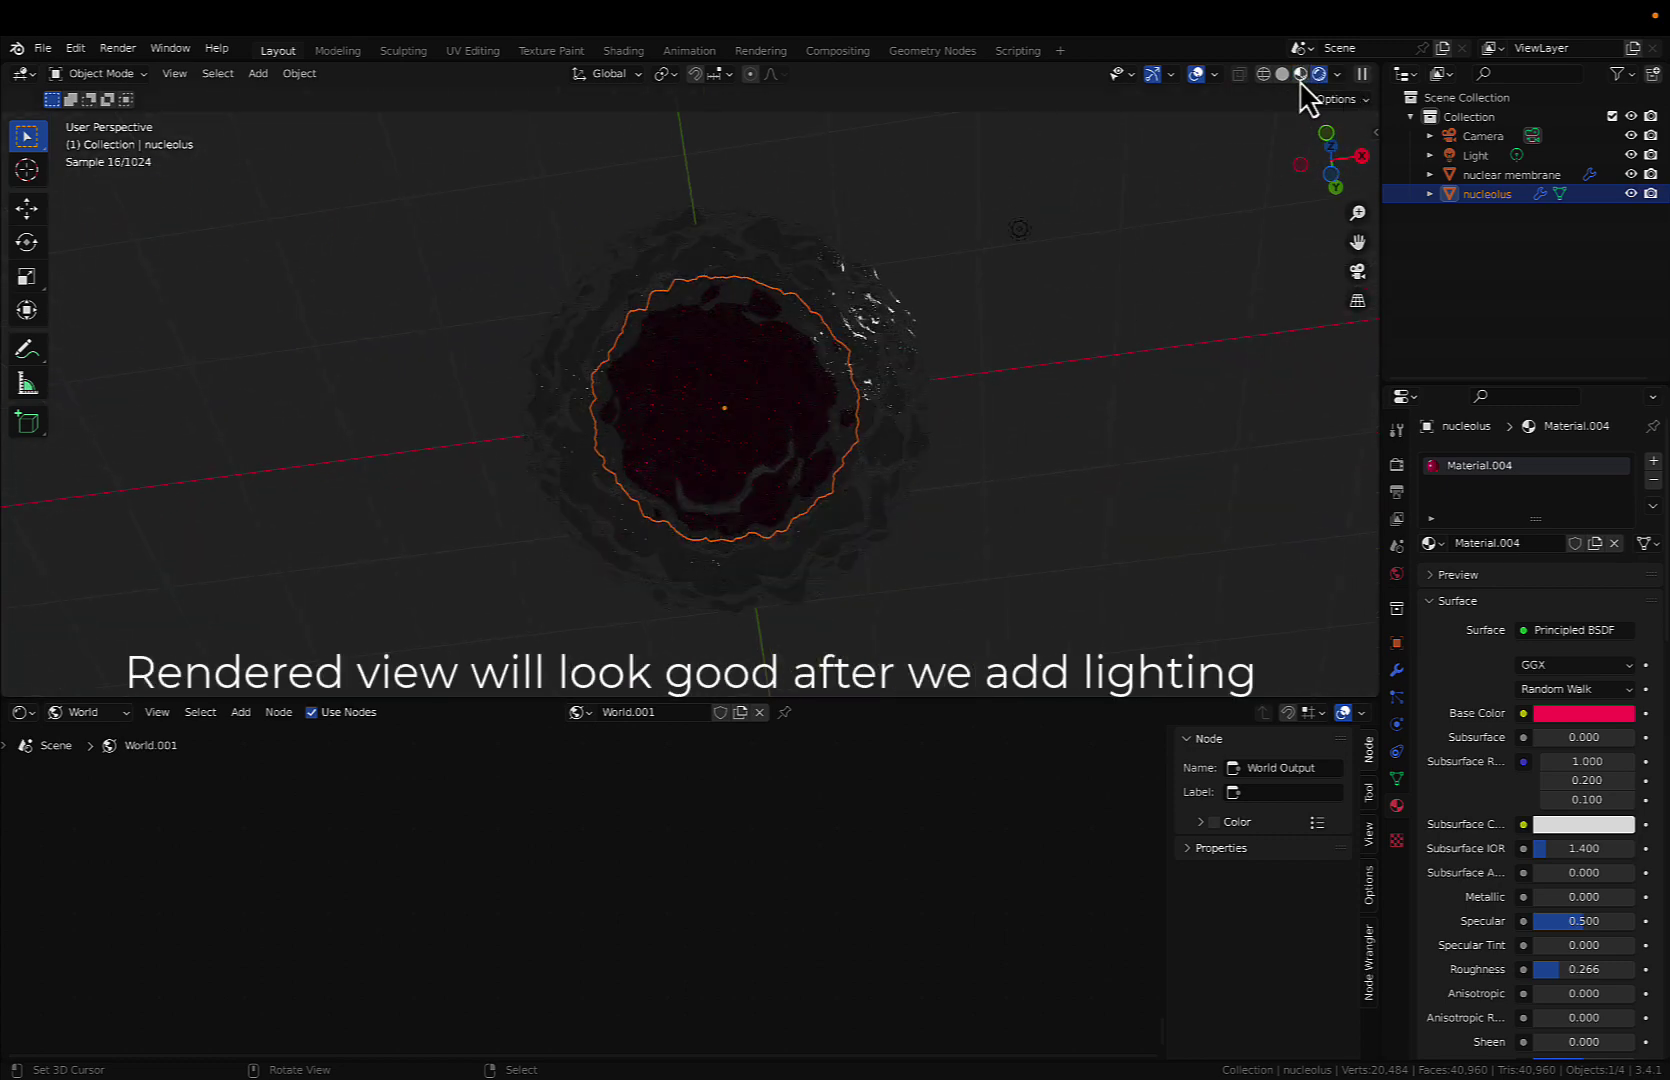
- Switch the viewport to material preview shading and view the nucleus from other angles
left_click(1300, 74)
middle_click_drag(904, 423, 902, 414)
middle_click_drag(787, 216, 785, 212)
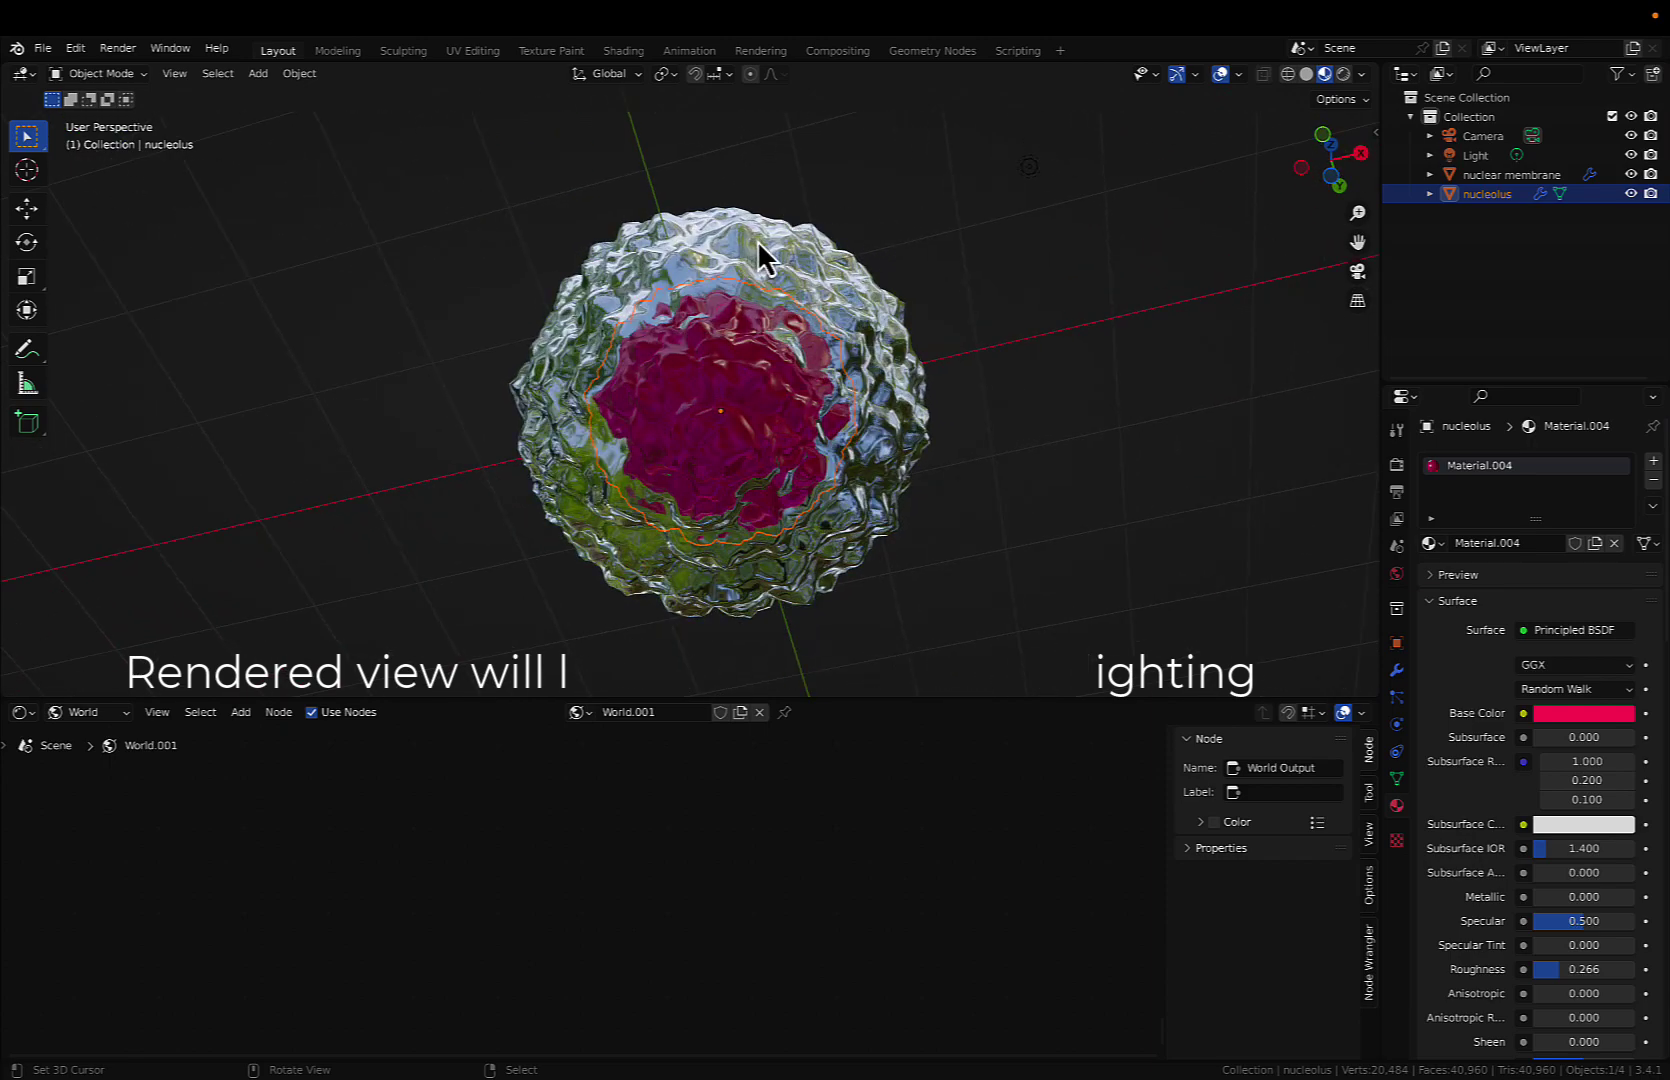
middle_click_drag(728, 268, 727, 266)
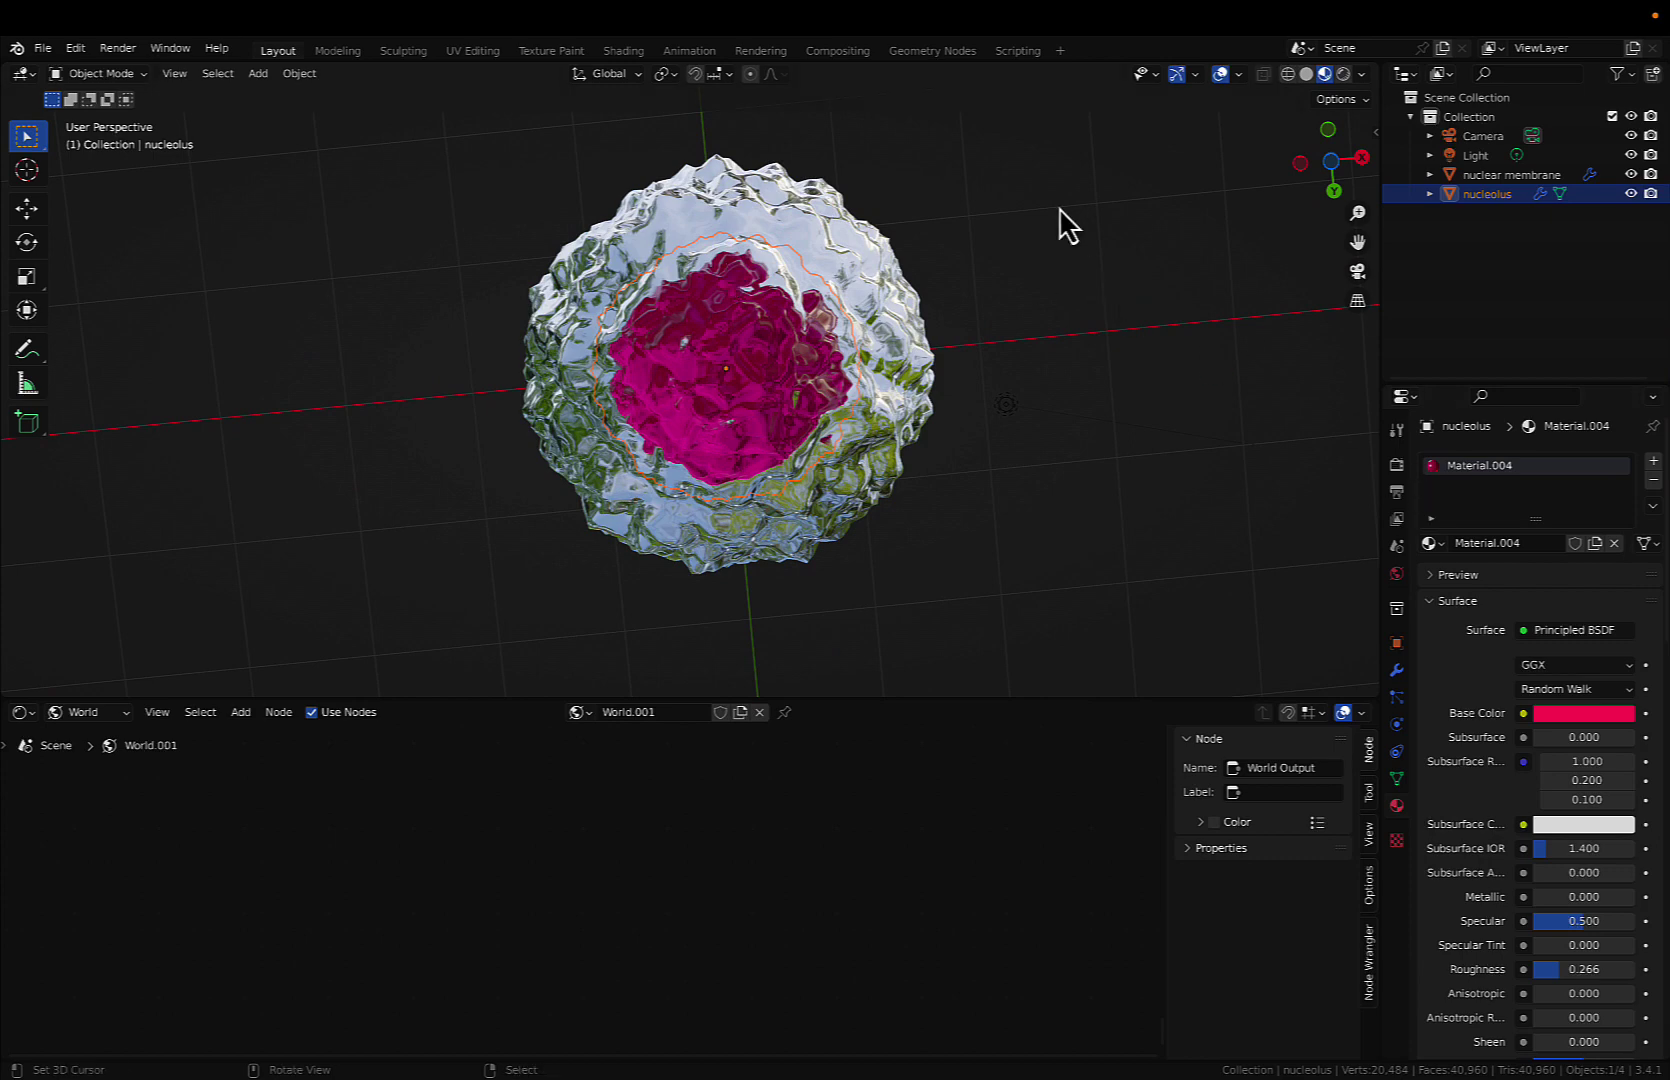
- Render a still image of the nucleus with Cycles and close the render window
left_click(117, 48)
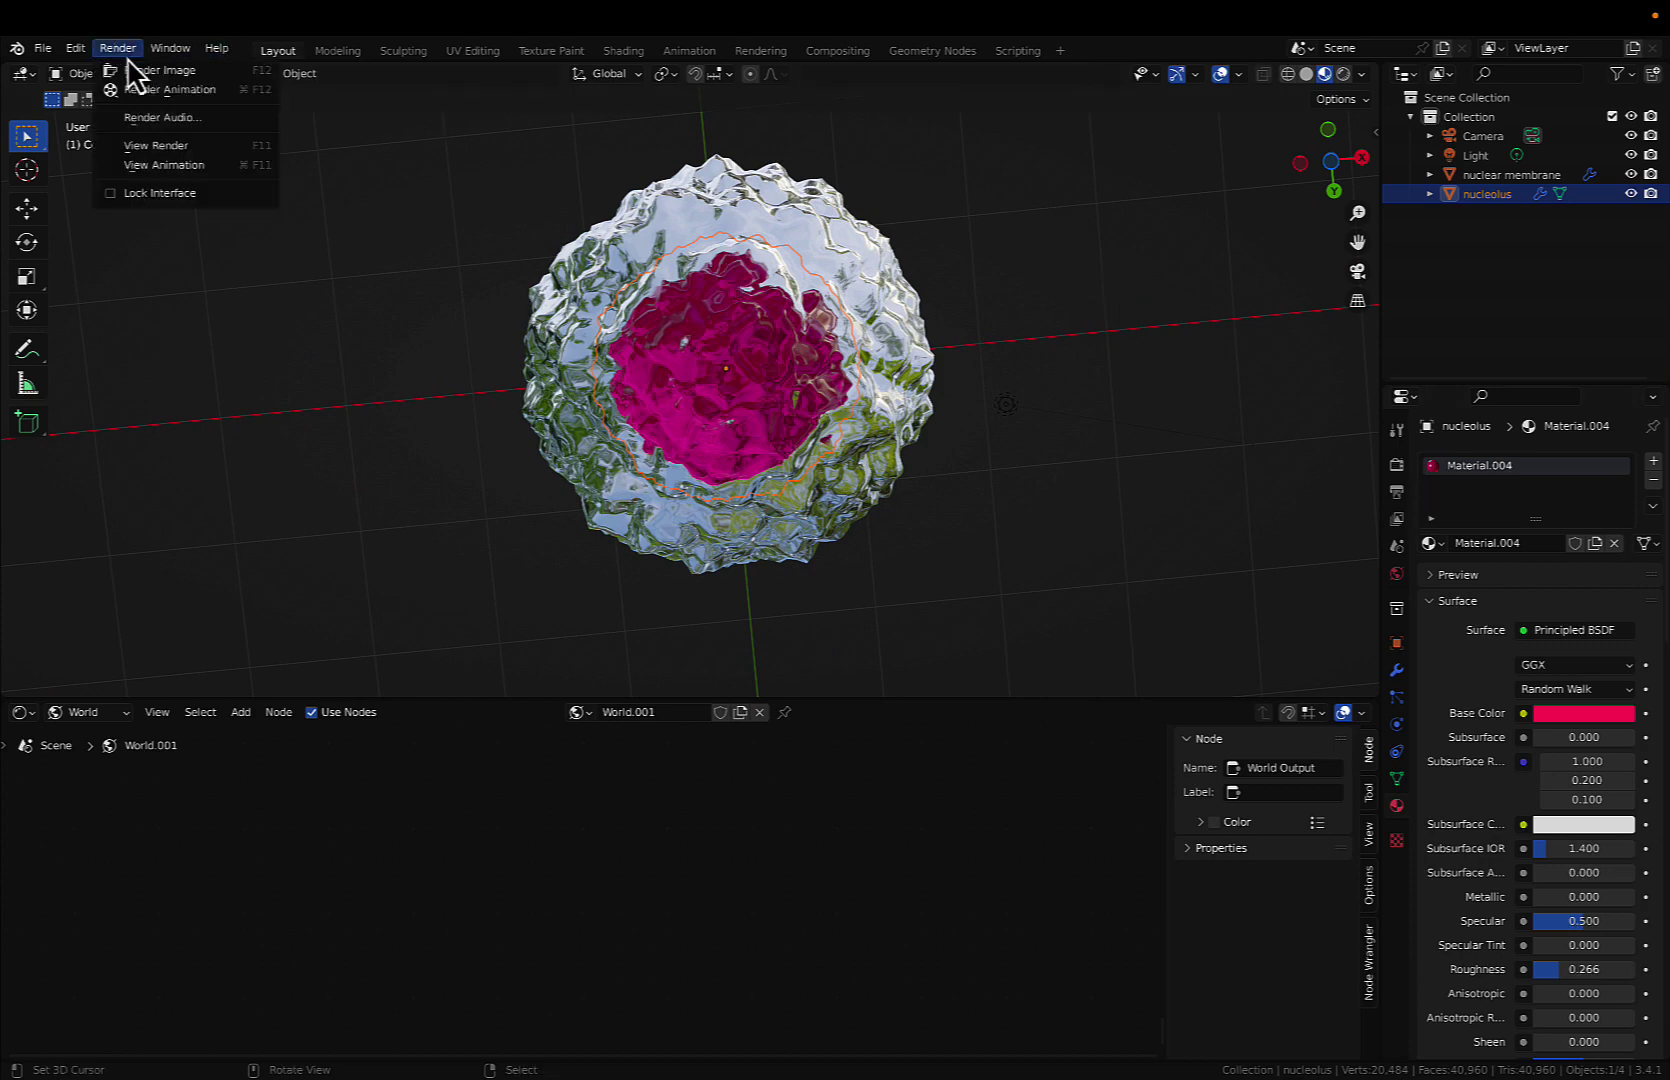
left_click(132, 71)
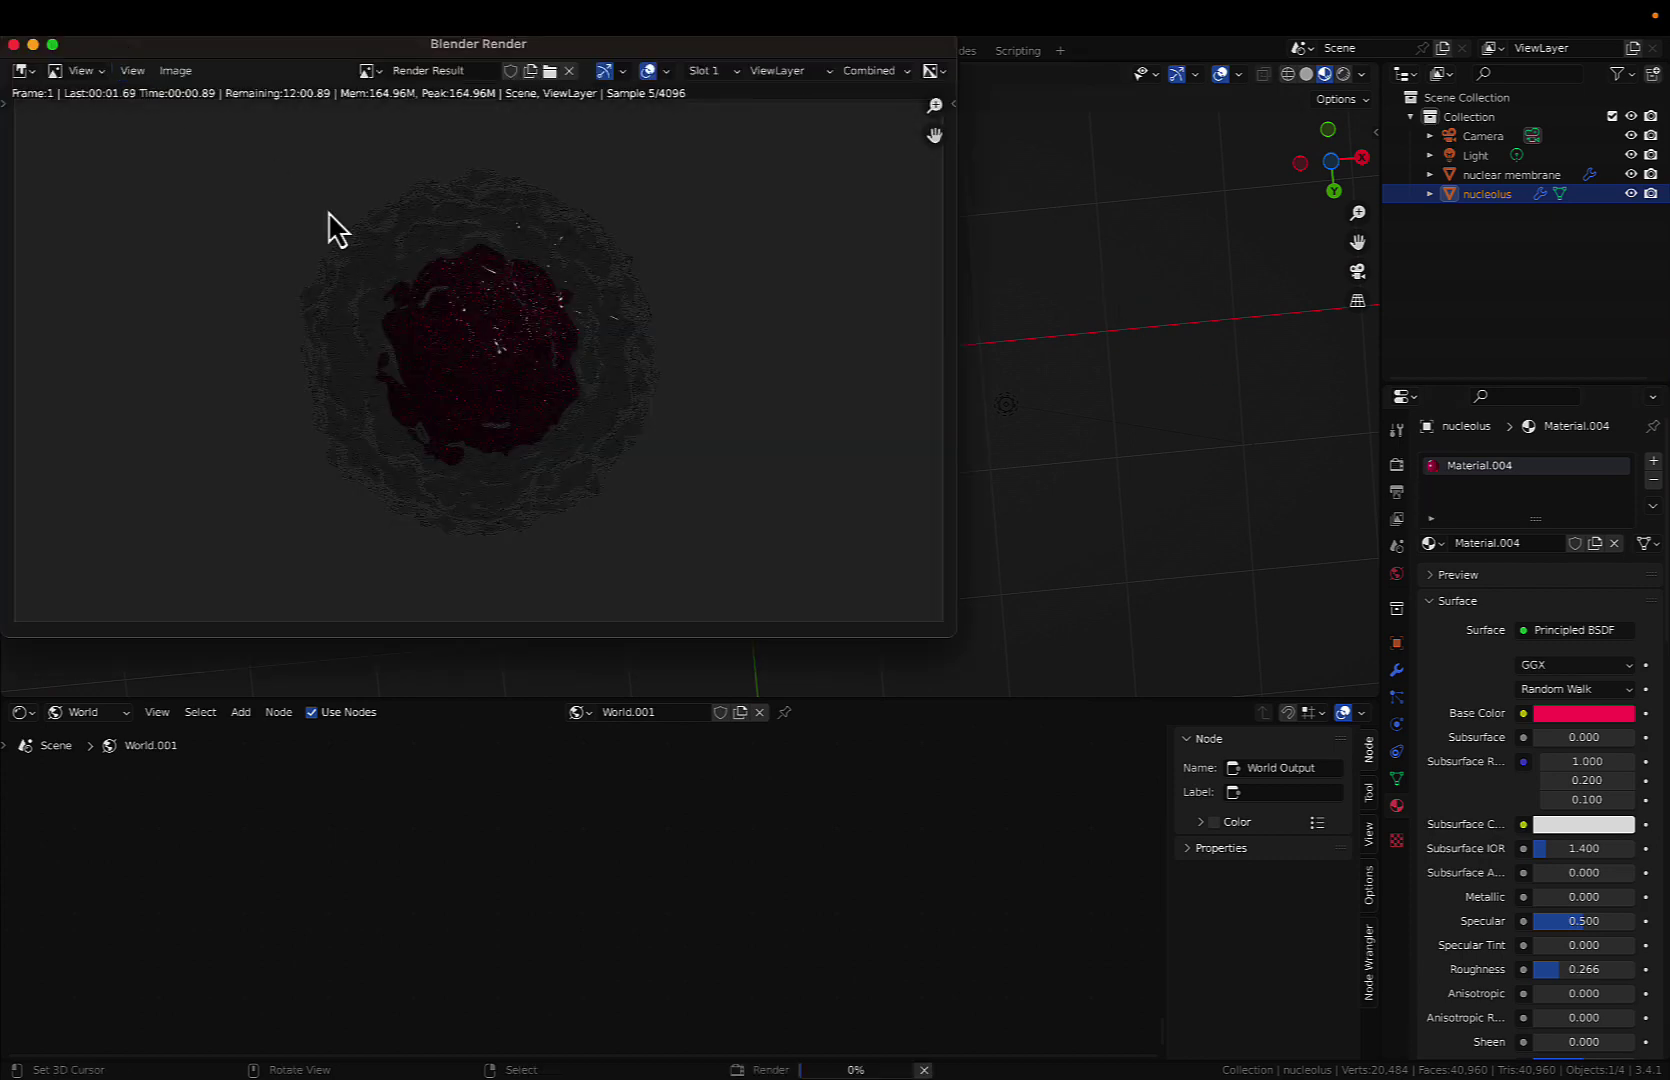
left_click(13, 45)
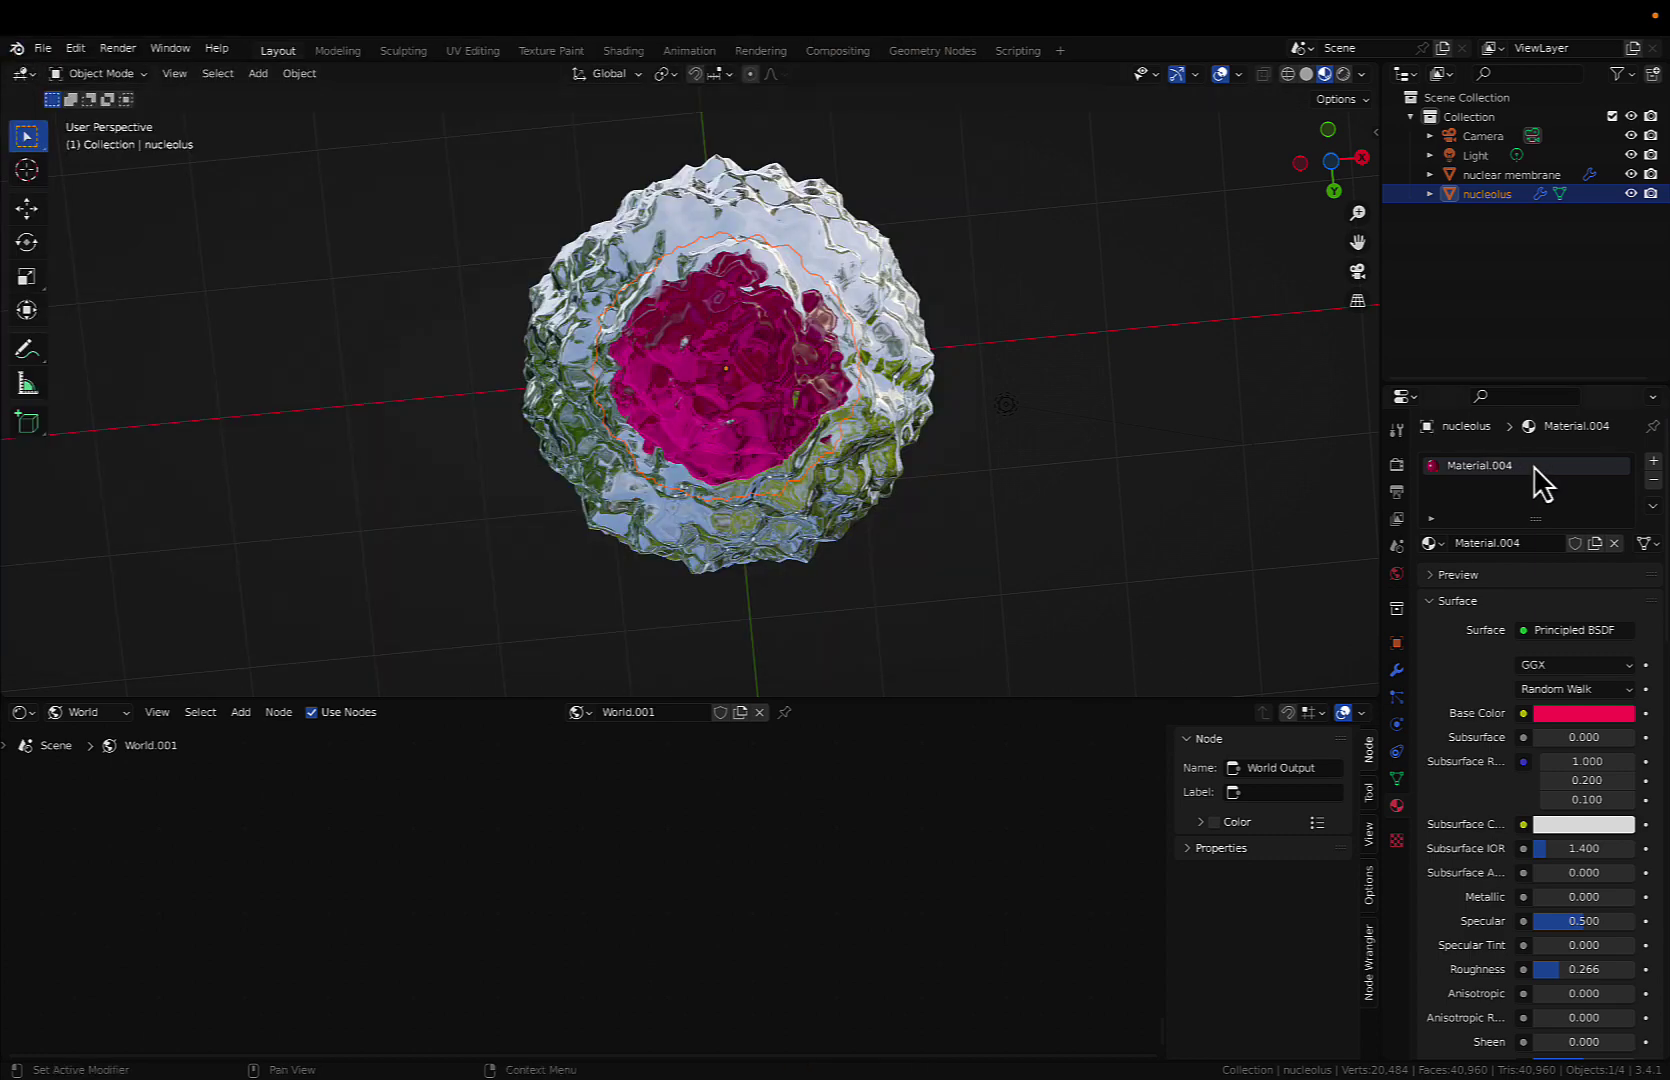
- Change the scene's render engine to Eevee
left_click(1397, 464)
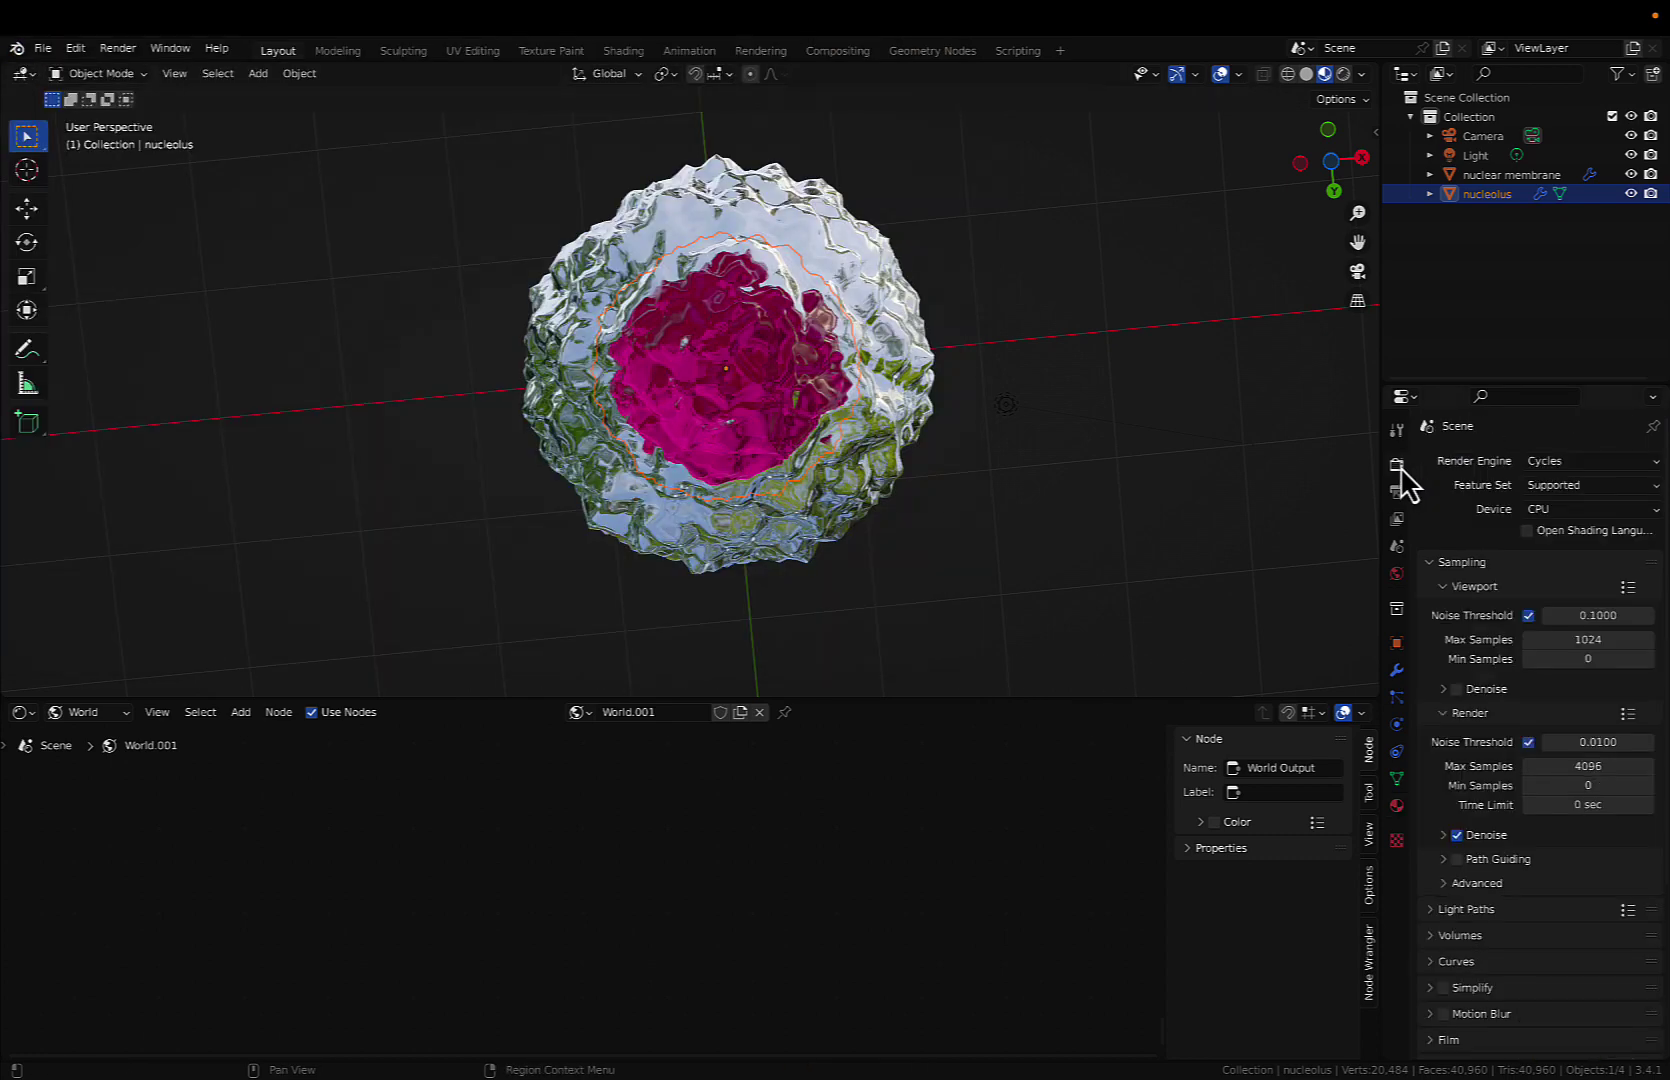
left_click(1580, 463)
left_click(1574, 488)
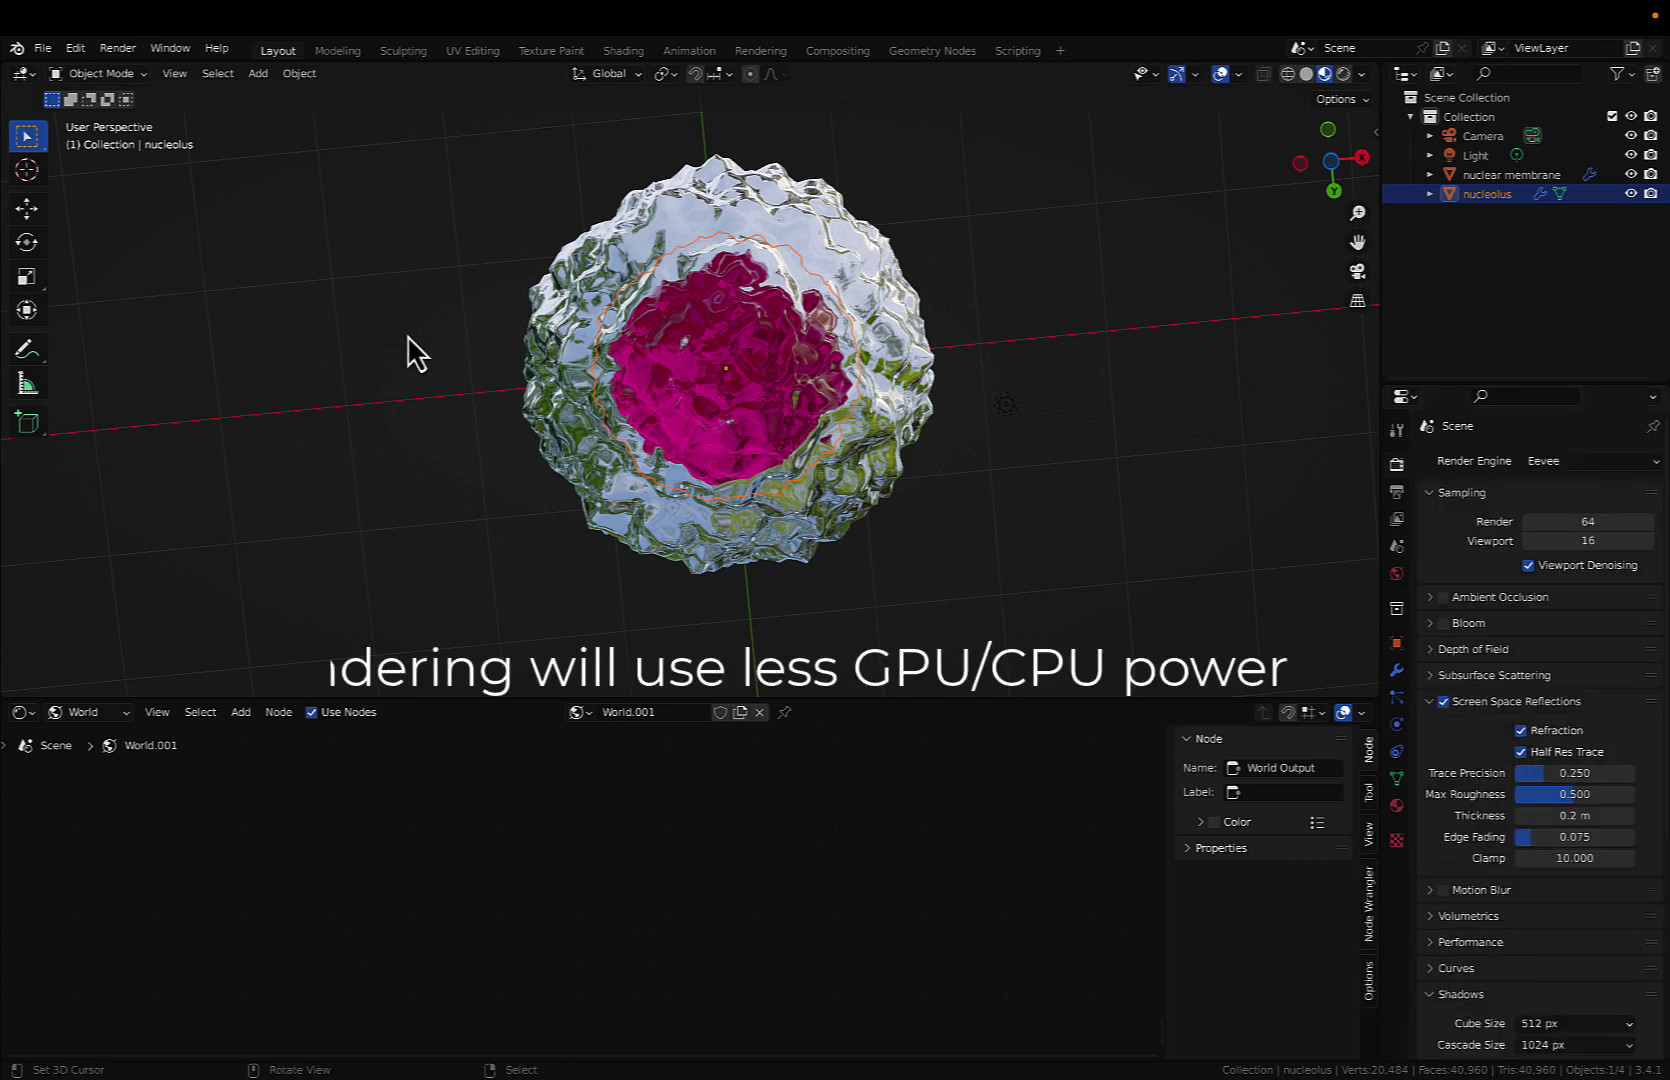
- View the nucleus through the scene camera and render a still image with Eevee
key("grave")
left_click(266, 406)
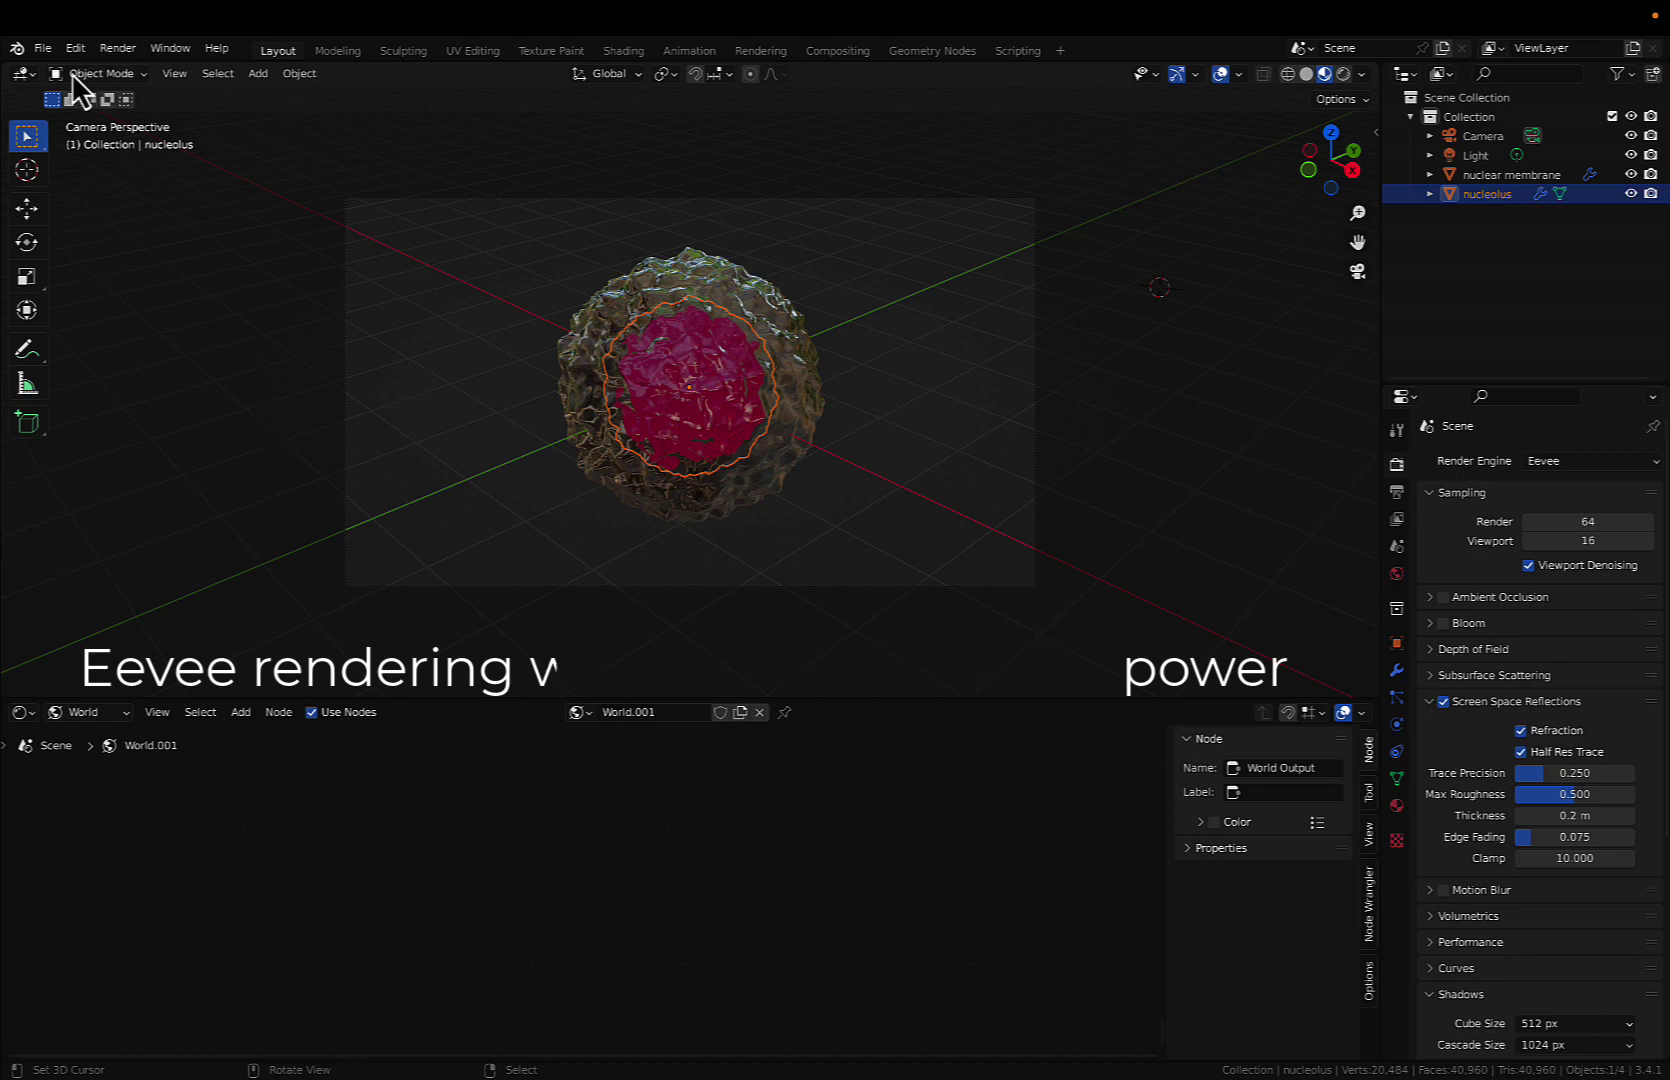
left_click(118, 48)
left_click(147, 68)
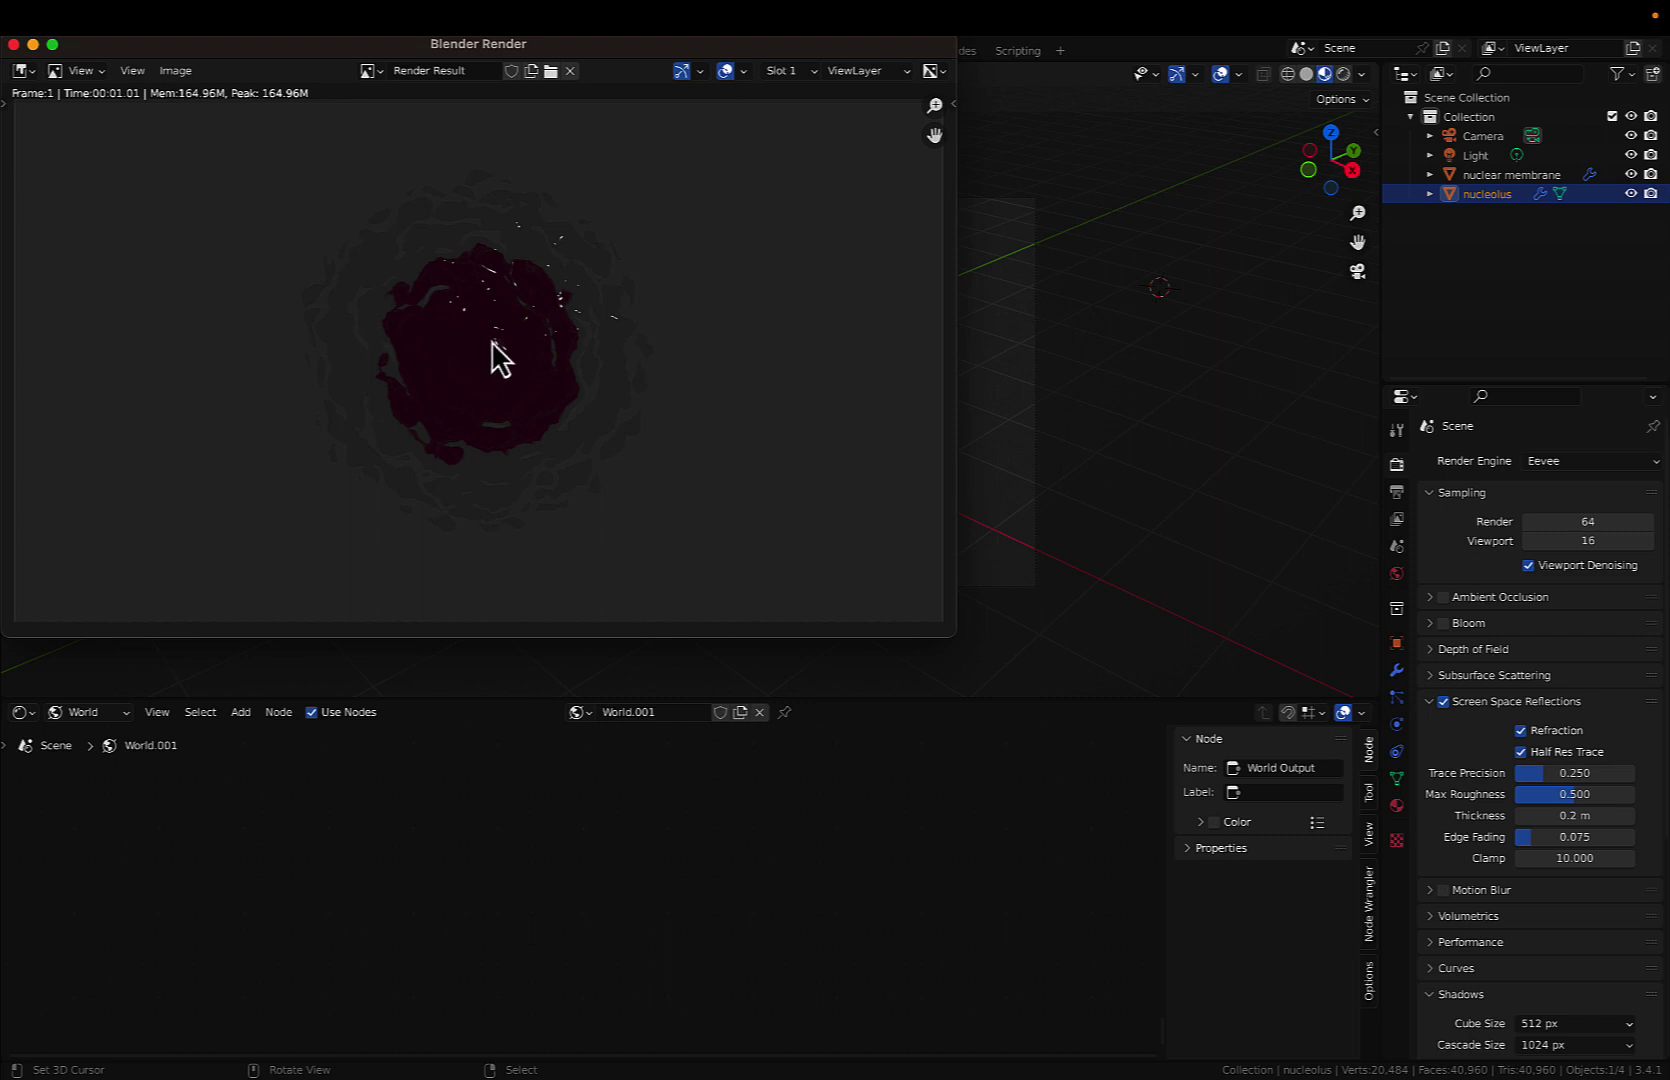
scroll(489, 340, "up", 1)
scroll(489, 337, "down", 1)
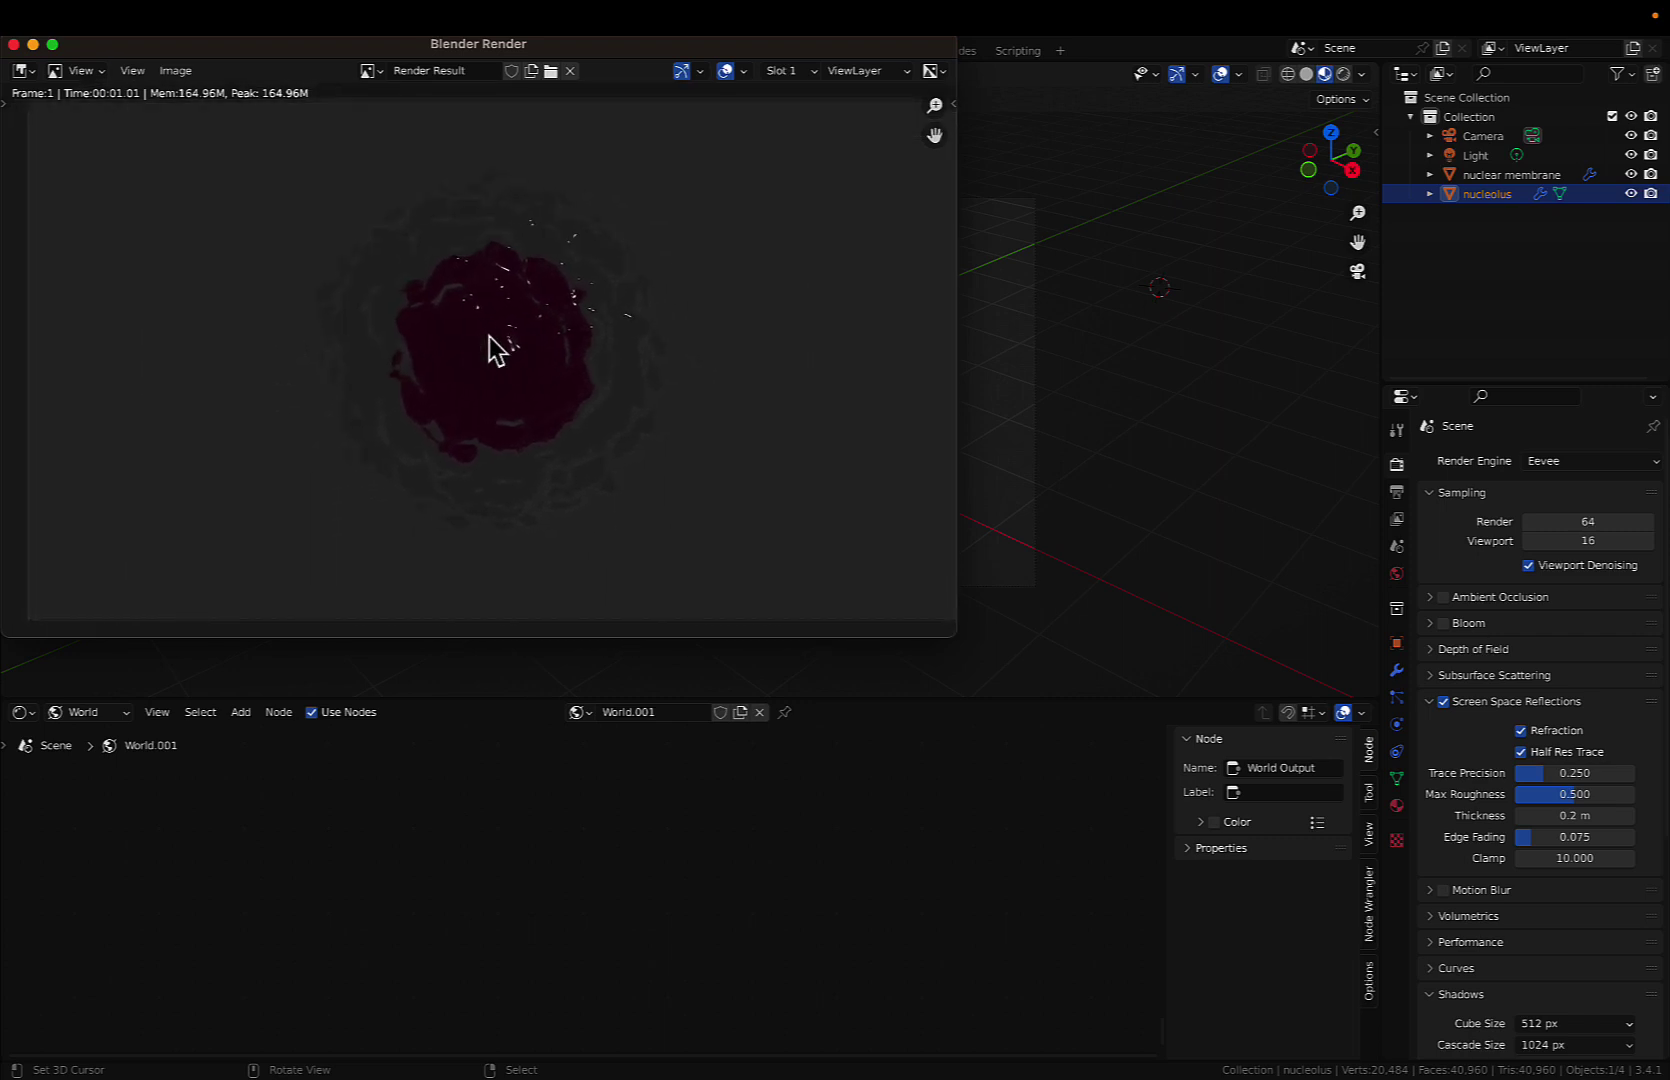